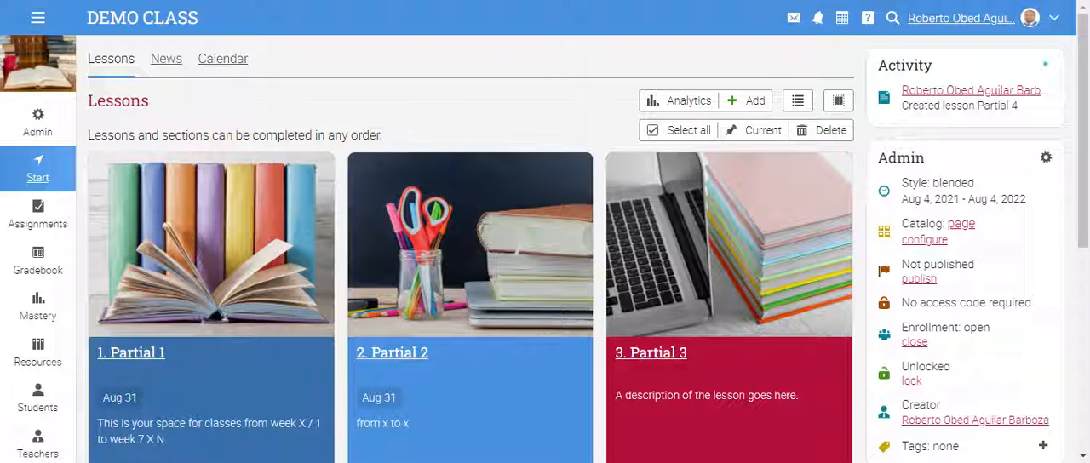
- Start adding a new Quiz assignment to the DEMO CLASS assignments
{"action": "left_click_drag", "start_coordinate": [200, 18], "coordinate": [86, 18]}
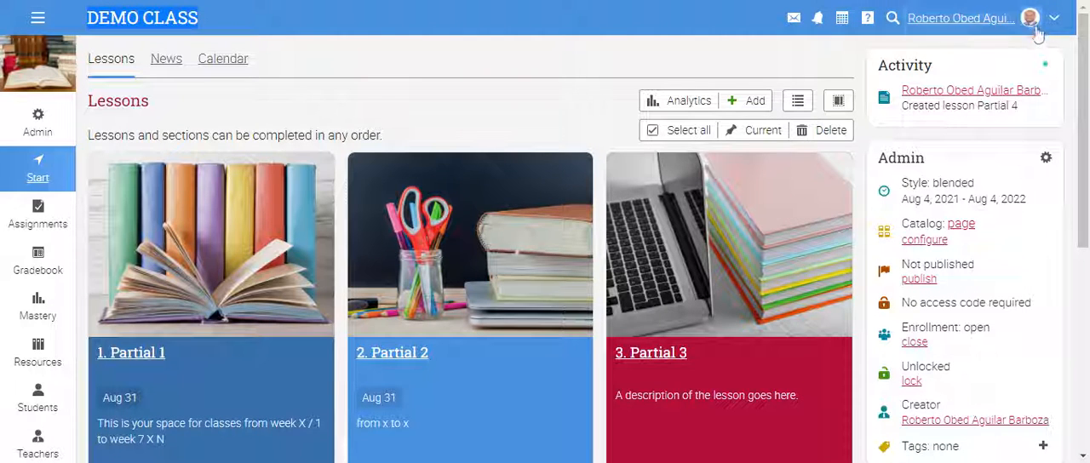
{"action": "left_click", "coordinate": [455, 117]}
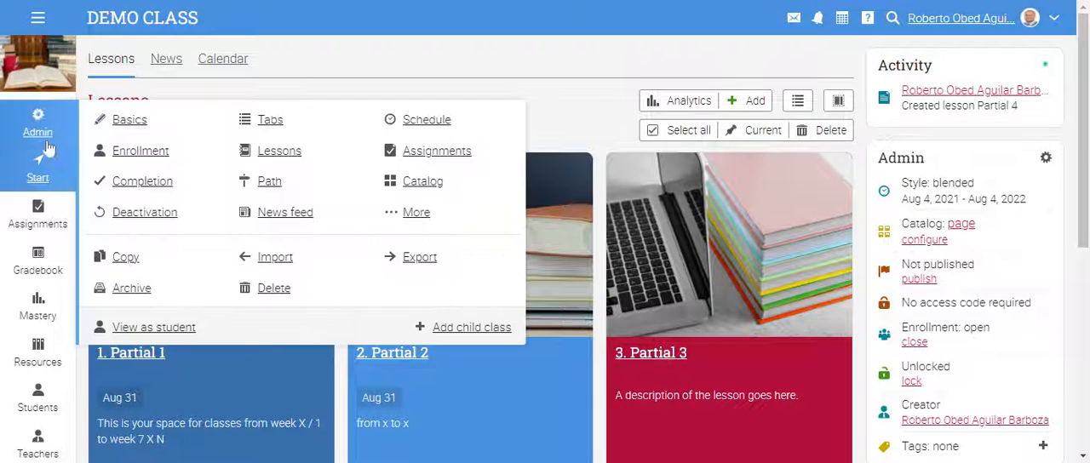
{"action": "left_click", "coordinate": [59, 223]}
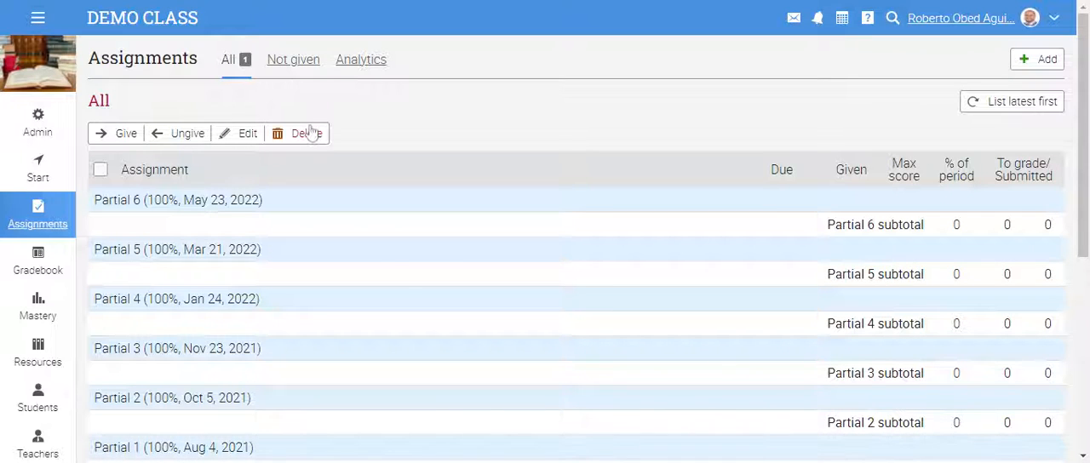
{"action": "left_click", "coordinate": [1041, 61]}
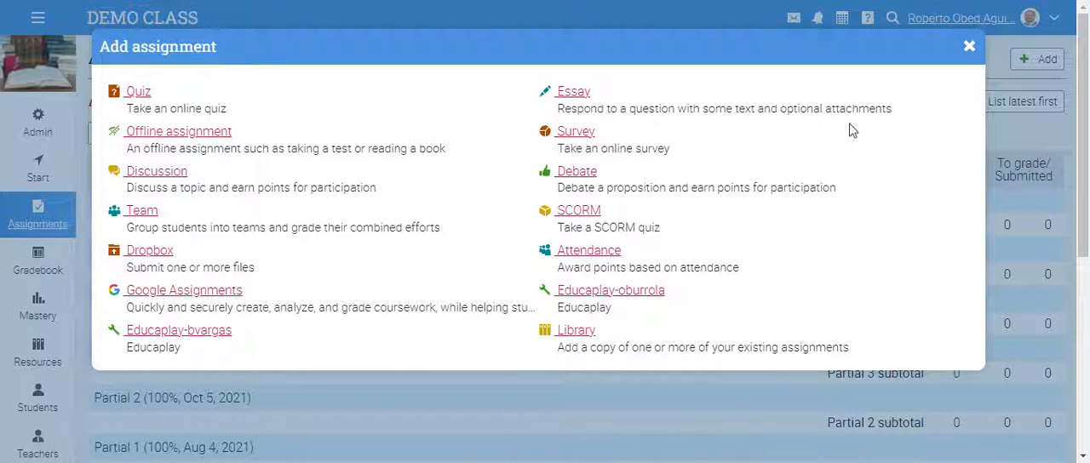
{"action": "left_click_drag", "start_coordinate": [780, 108], "coordinate": [896, 120]}
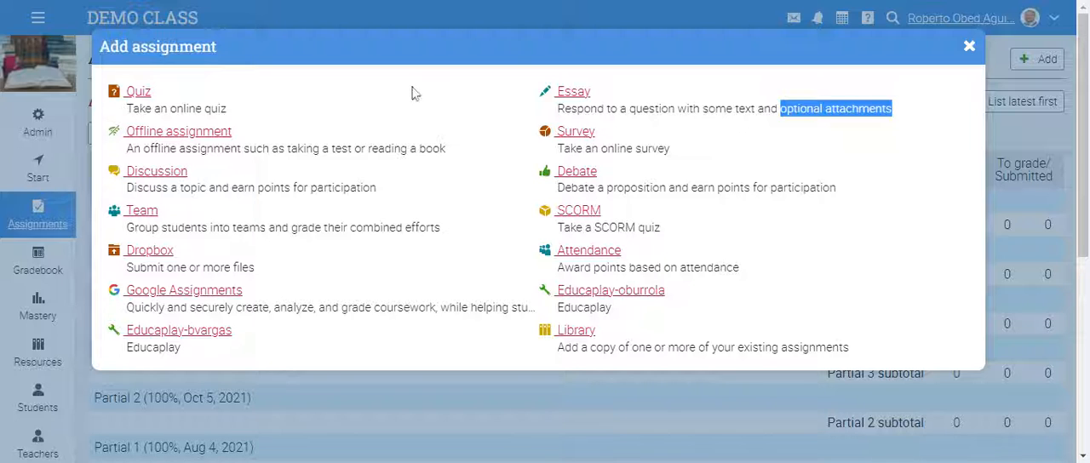
{"action": "left_click", "coordinate": [149, 94]}
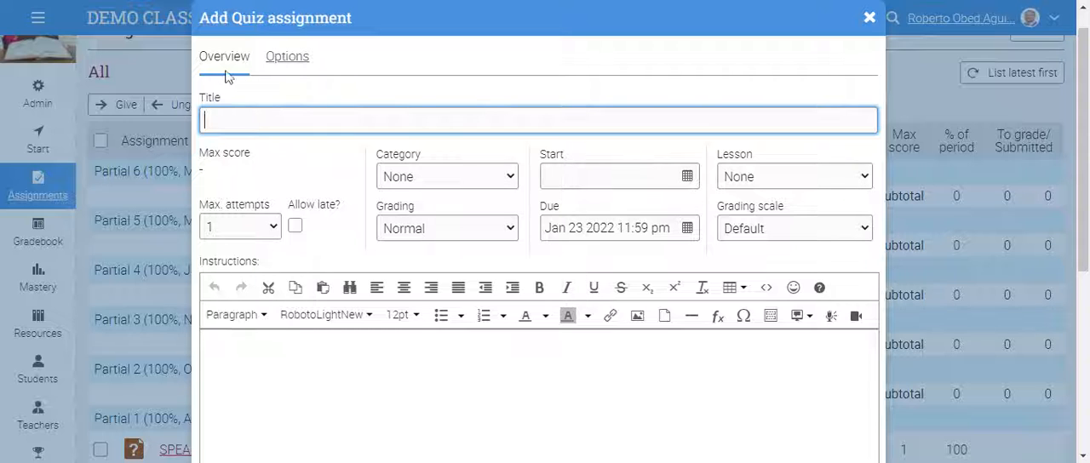
- Examine the available options for the new quiz and return to its overview settings
{"action": "left_click", "coordinate": [292, 65]}
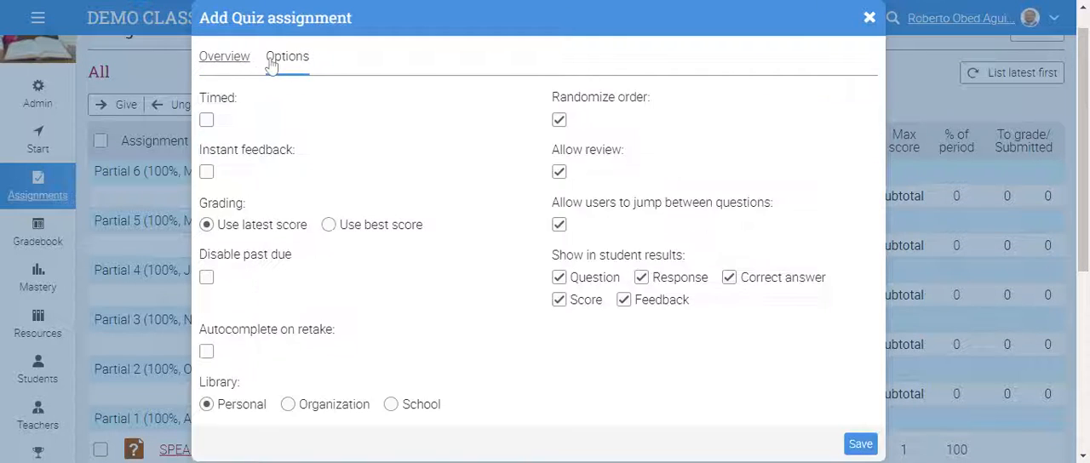
{"action": "left_click", "coordinate": [241, 66]}
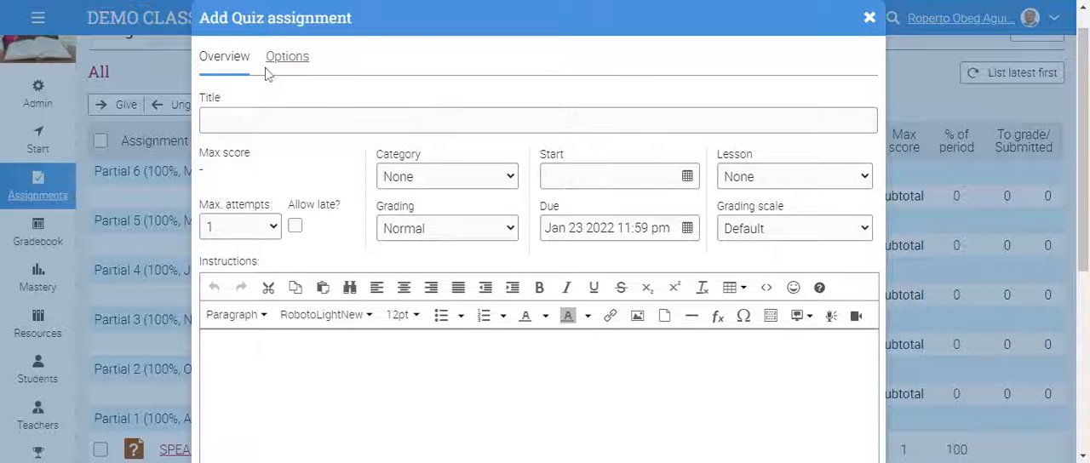
{"action": "left_click", "coordinate": [292, 68]}
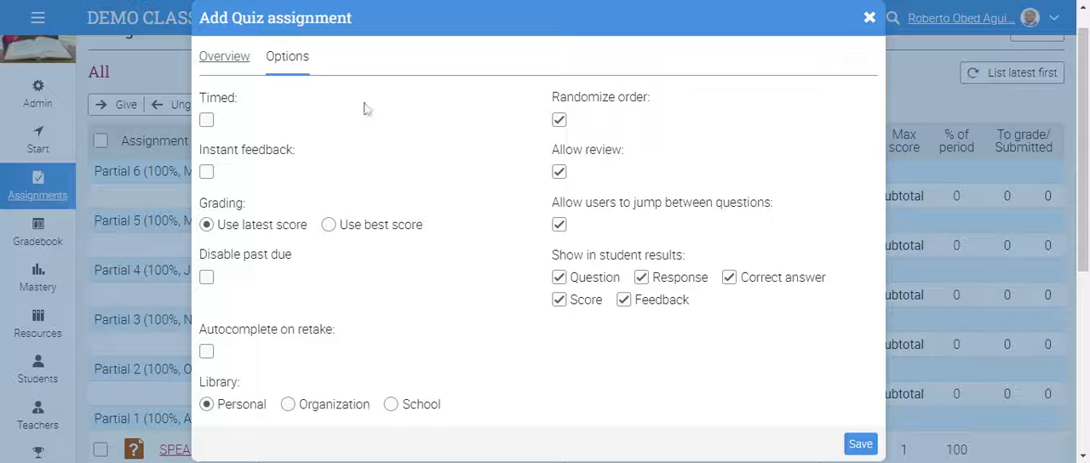
{"action": "left_click", "coordinate": [234, 63]}
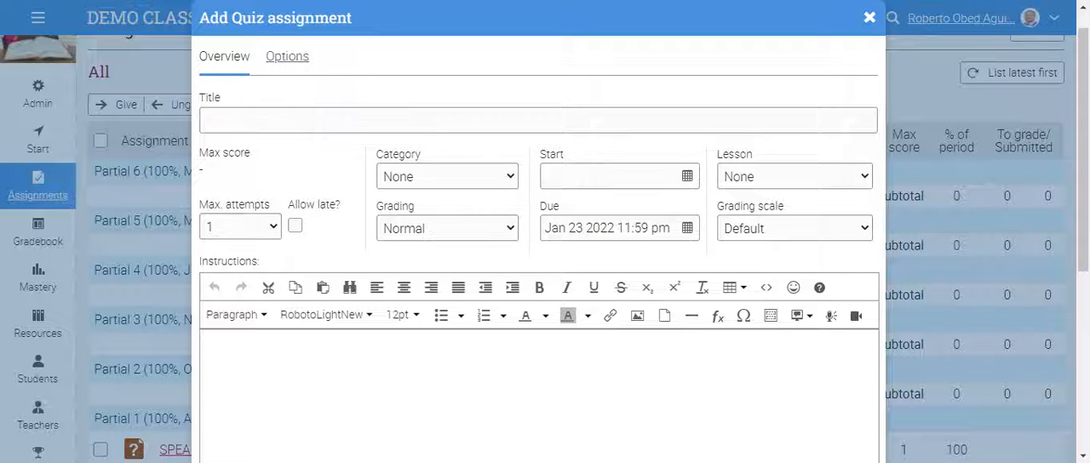
- Title the quiz "T2 P3 Working with words"
{"action": "left_click", "coordinate": [538, 121]}
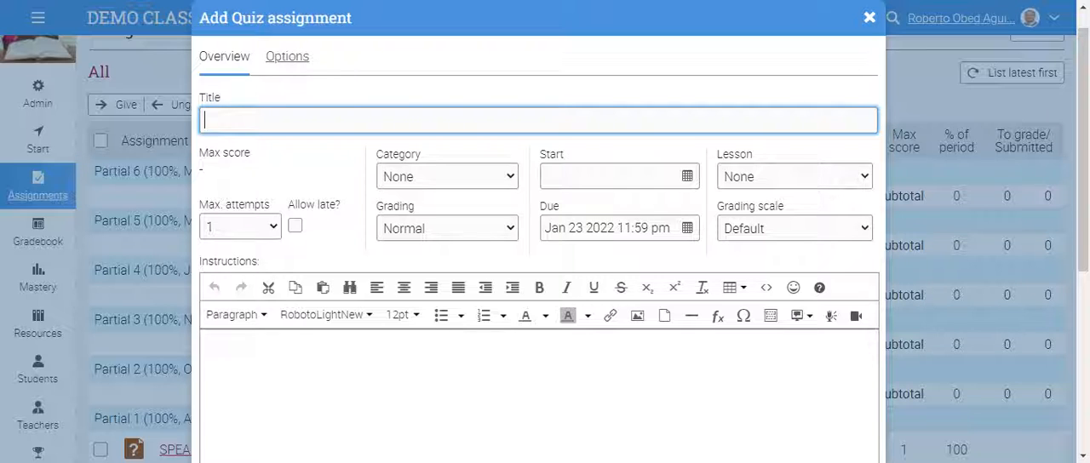
{"action": "type", "text": "T3"}
{"action": "key", "text": "BackSpace"}
{"action": "type", "text": "2"}
{"action": "left_click", "coordinate": [538, 395]}
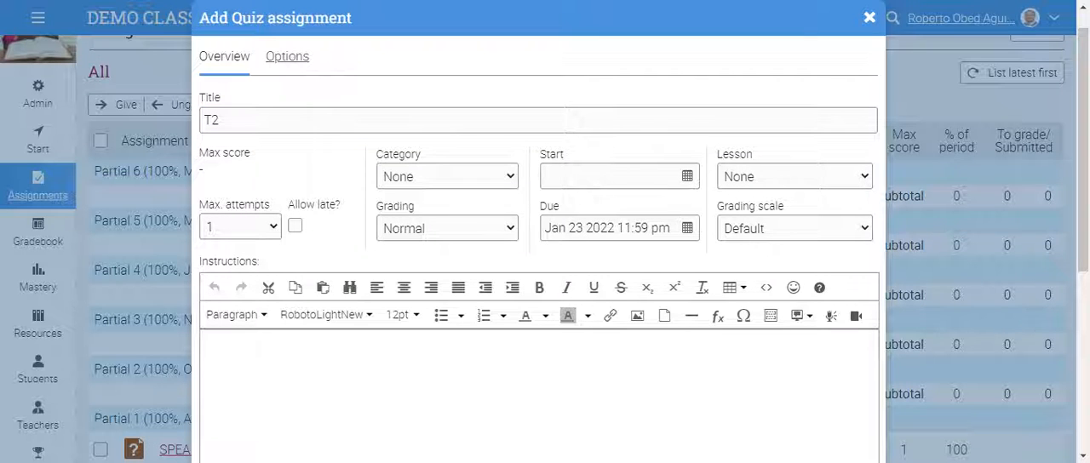
{"action": "left_click", "coordinate": [223, 120]}
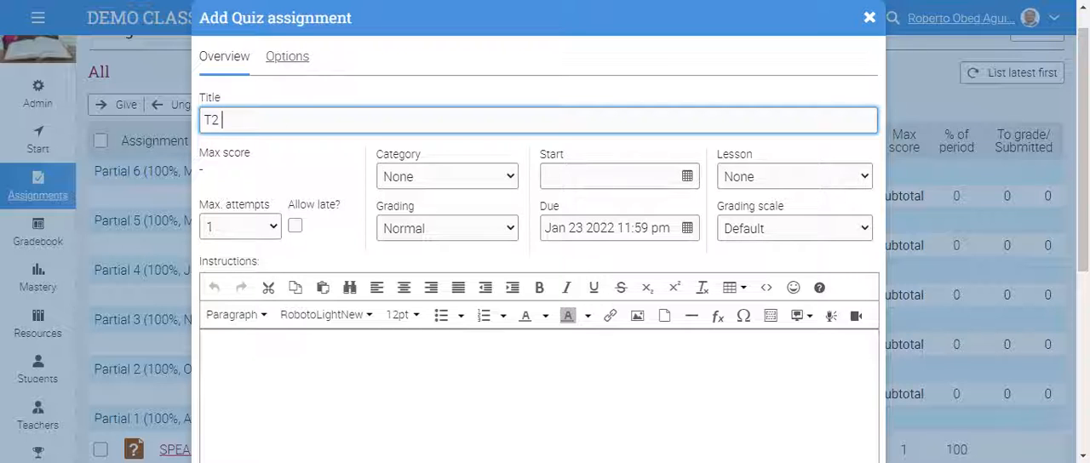
{"action": "type", "text": "P3"}
{"action": "type", "text": " Week"}
{"action": "key", "text": "BackSpace"}
{"action": "key", "text": "BackSpace"}
{"action": "key", "text": "BackSpace"}
{"action": "key", "text": "BackSpace"}
{"action": "key", "text": "BackSpace"}
{"action": "type", "text": "Book"}
{"action": "key", "text": "BackSpace"}
{"action": "key", "text": "BackSpace"}
{"action": "key", "text": "BackSpace"}
{"action": "key", "text": "BackSpace"}
{"action": "key", "text": "BackSpace"}
{"action": "type", "text": "Working with words"}
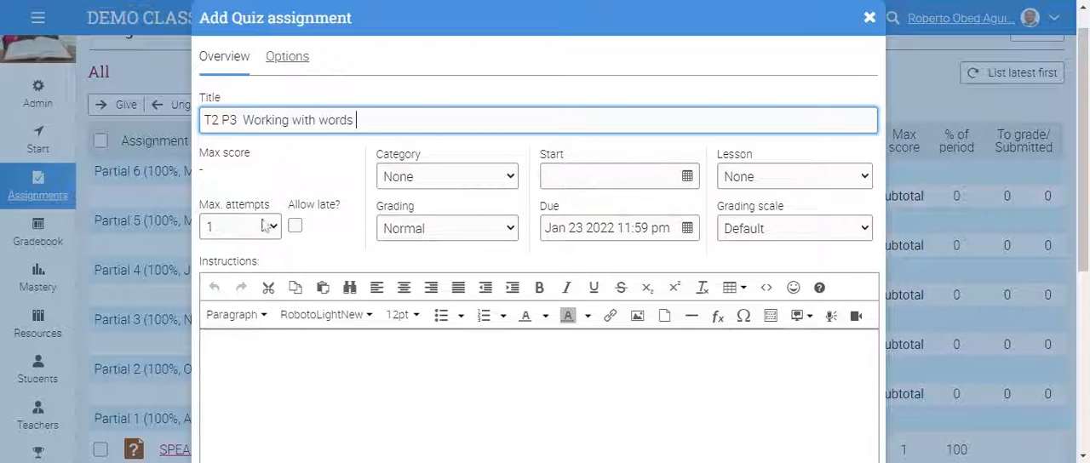
{"action": "left_click", "coordinate": [236, 171]}
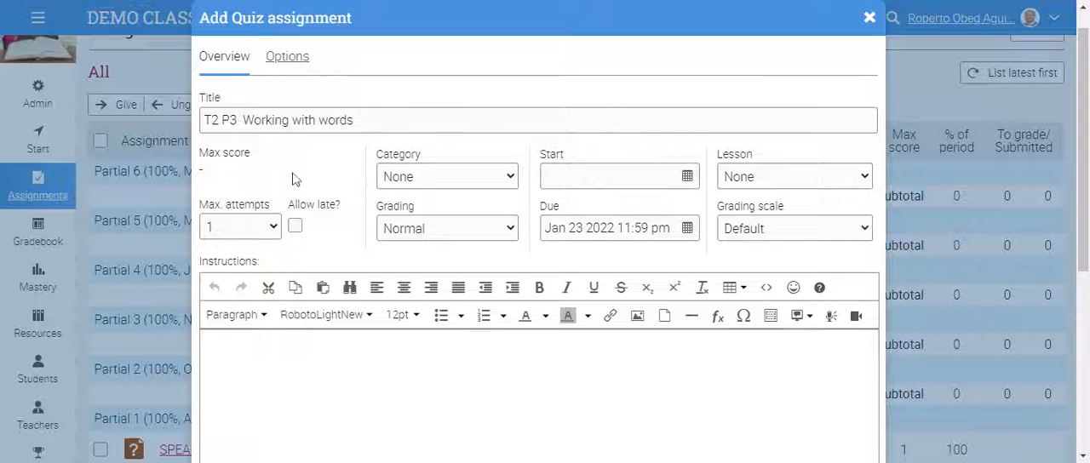
{"action": "left_click", "coordinate": [277, 233]}
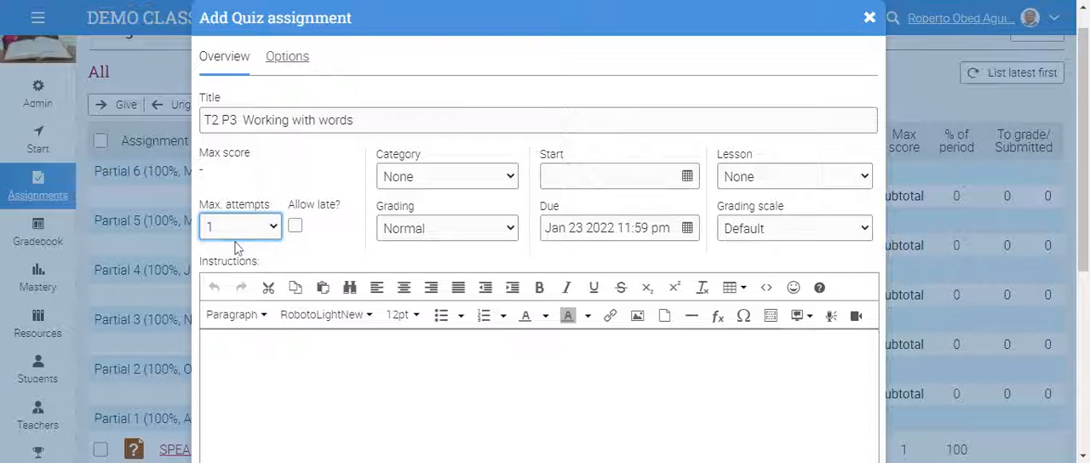
{"action": "left_click", "coordinate": [294, 226]}
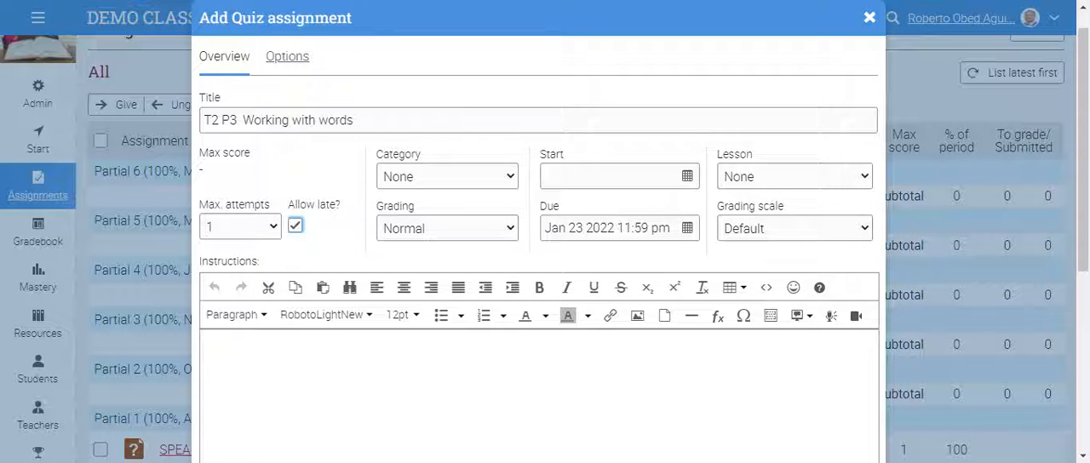
{"action": "left_click", "coordinate": [294, 226]}
{"action": "left_click", "coordinate": [296, 225]}
- Set the quiz's category to READING and keep its grading as Normal
{"action": "left_click", "coordinate": [508, 176]}
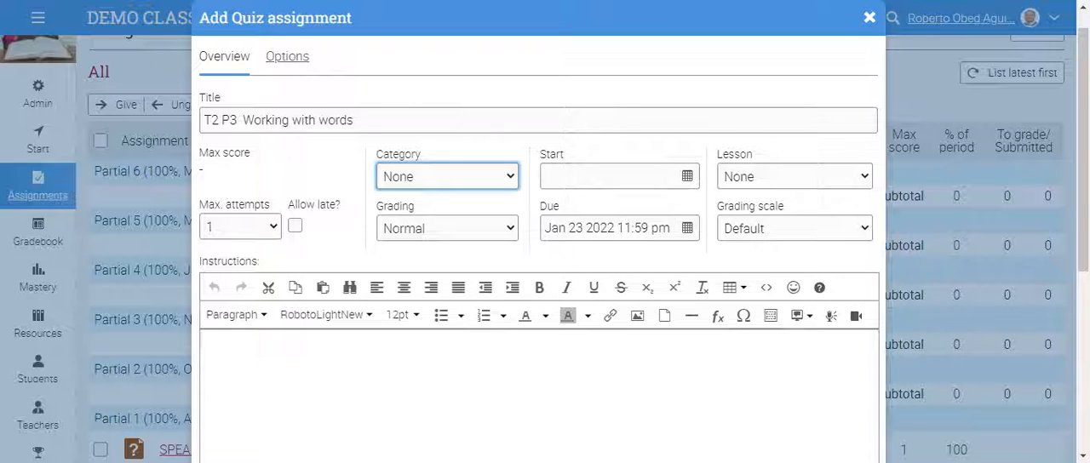
{"action": "left_click", "coordinate": [407, 213]}
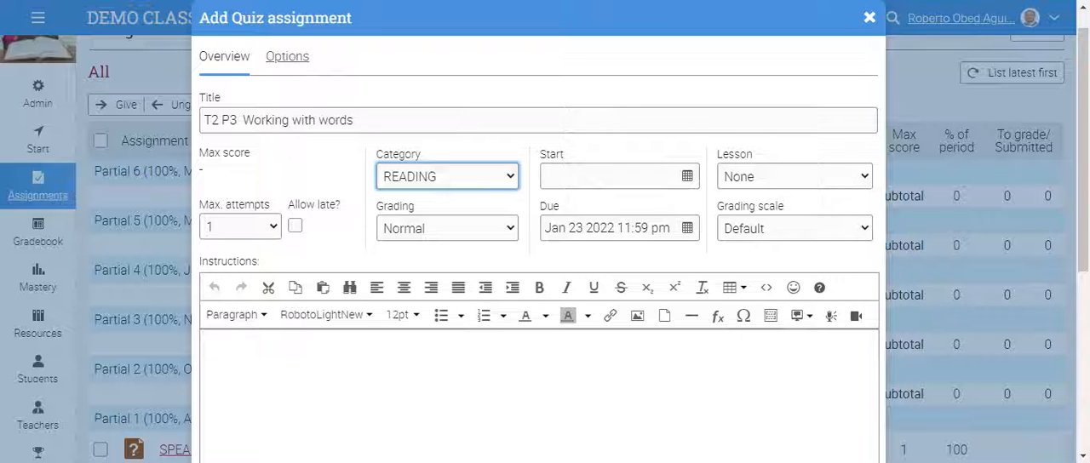
{"action": "left_click", "coordinate": [511, 230]}
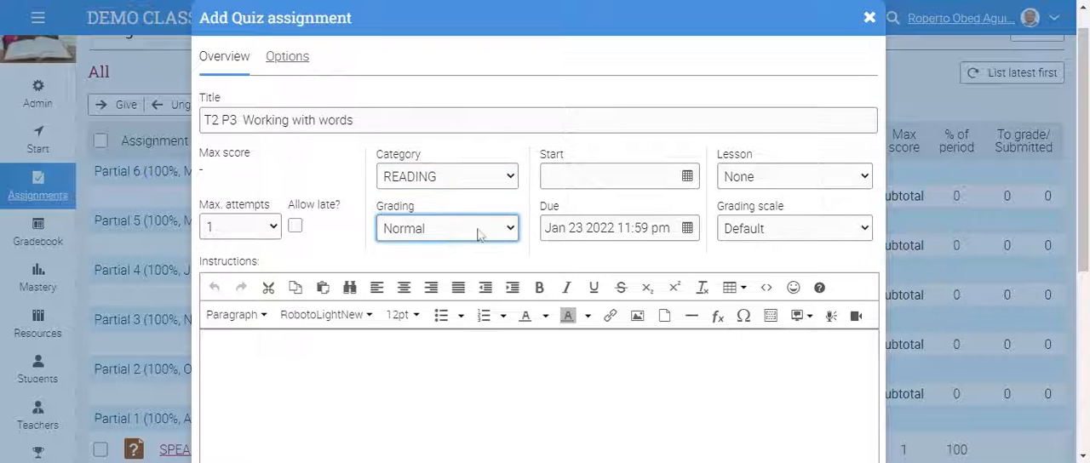
- Set the quiz's start to Jan 24 2022 at 08:00 AM
{"action": "left_click", "coordinate": [687, 177]}
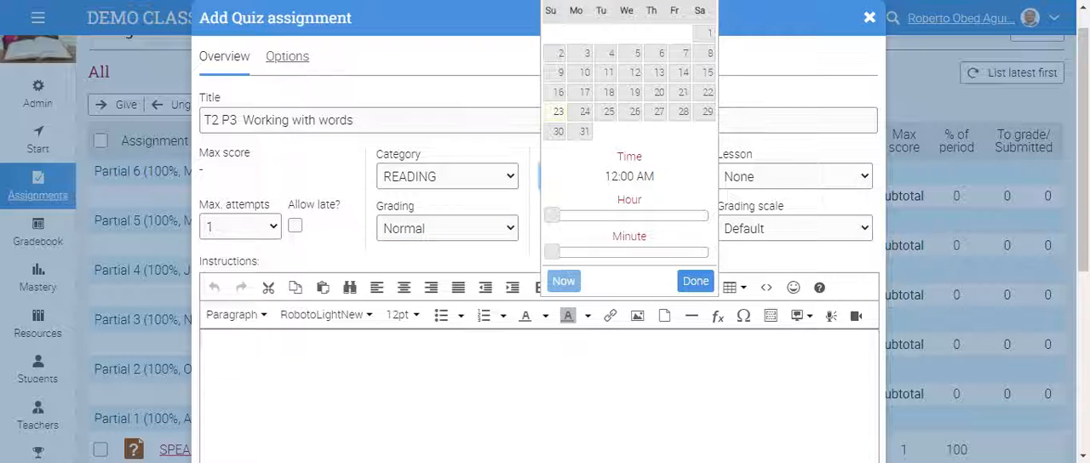
{"action": "left_click", "coordinate": [584, 111]}
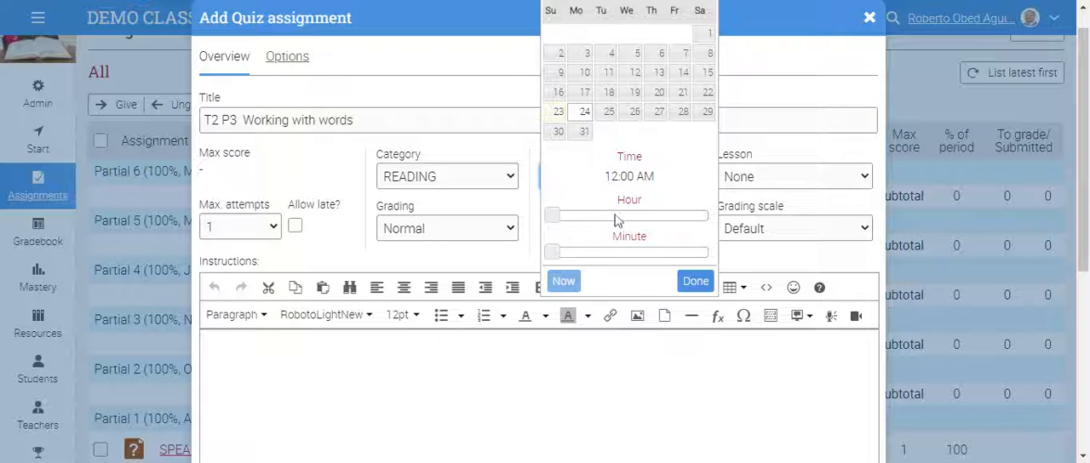
{"action": "left_click_drag", "start_coordinate": [559, 220], "coordinate": [606, 220]}
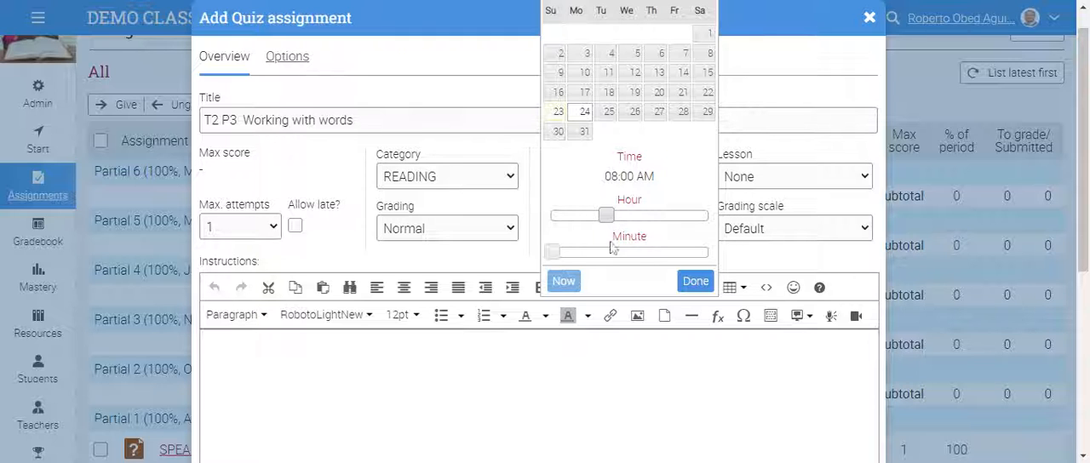
{"action": "left_click", "coordinate": [694, 281]}
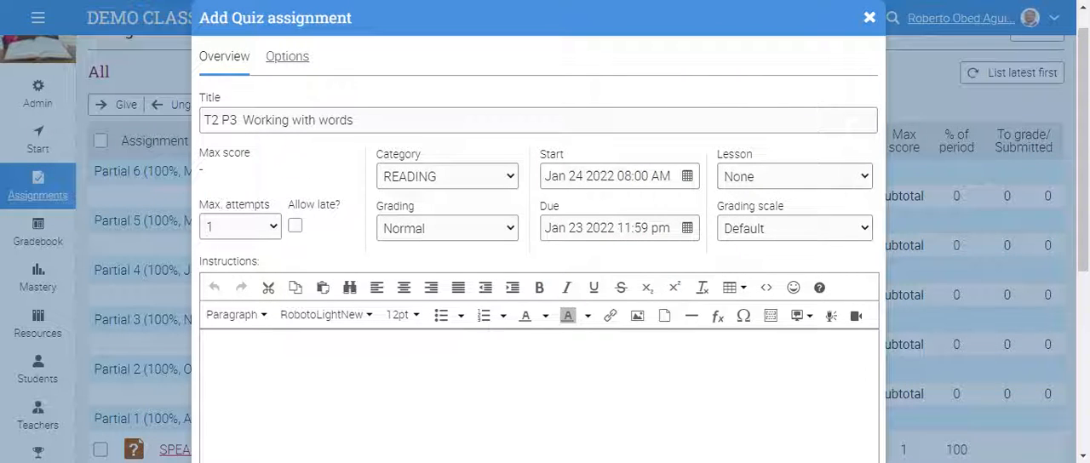
- Set the quiz's due date to Jan 24 2022 at 09:50 AM
{"action": "left_click", "coordinate": [687, 228]}
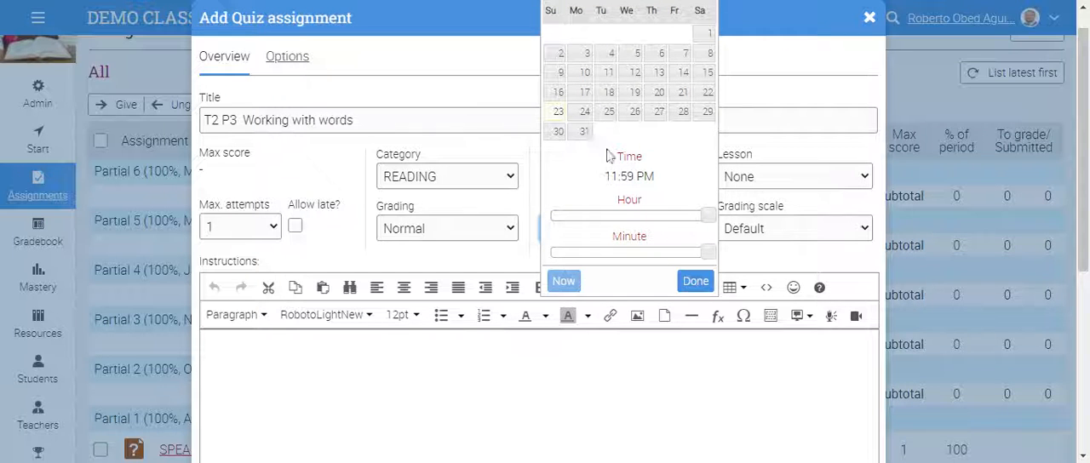
{"action": "left_click", "coordinate": [584, 112]}
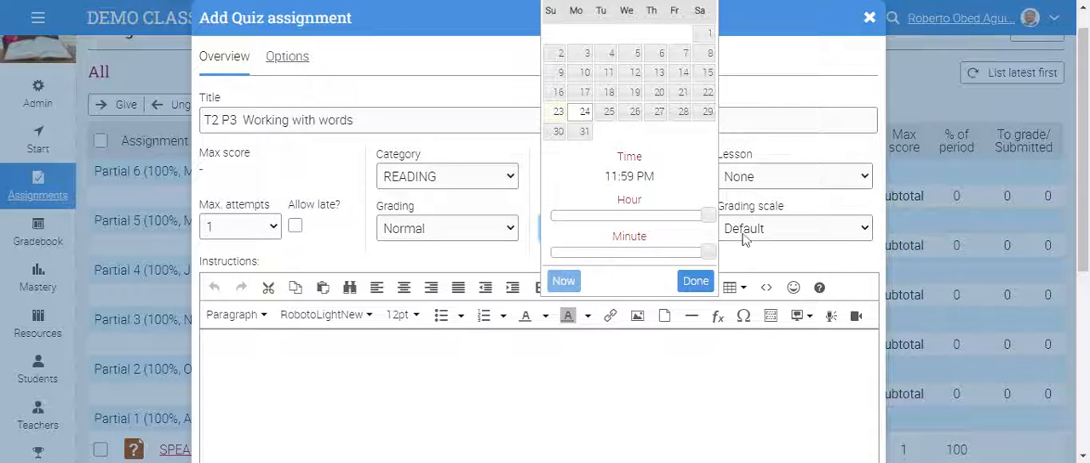
{"action": "left_click_drag", "start_coordinate": [707, 215], "coordinate": [611, 217]}
{"action": "mouse_move", "coordinate": [707, 252]}
{"action": "left_mouse_down"}
{"action": "mouse_move", "coordinate": [676, 256]}
{"action": "mouse_move", "coordinate": [686, 255]}
{"action": "left_mouse_up"}
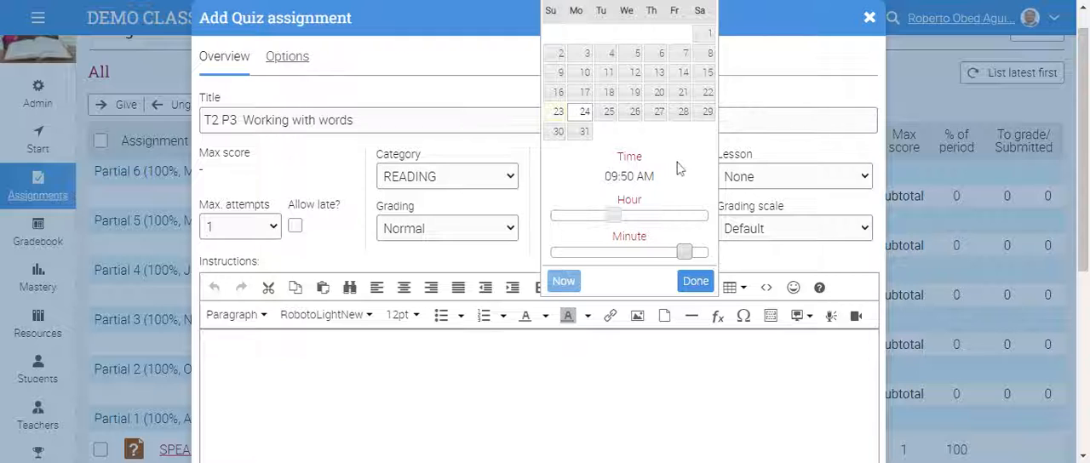
{"action": "left_click", "coordinate": [695, 281]}
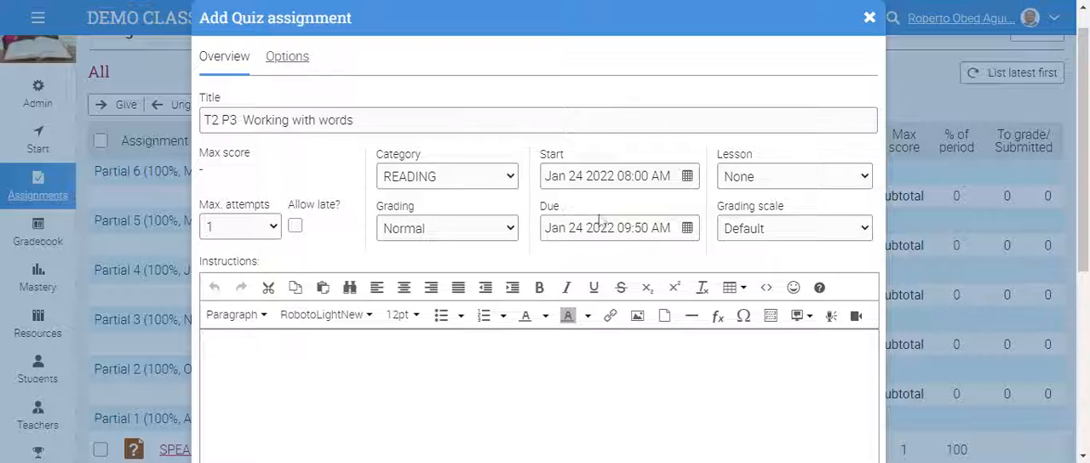
- Assign the quiz to the lesson Partial 3 and choose the "Escala de Calificacione" grading scale
{"action": "left_click", "coordinate": [866, 175]}
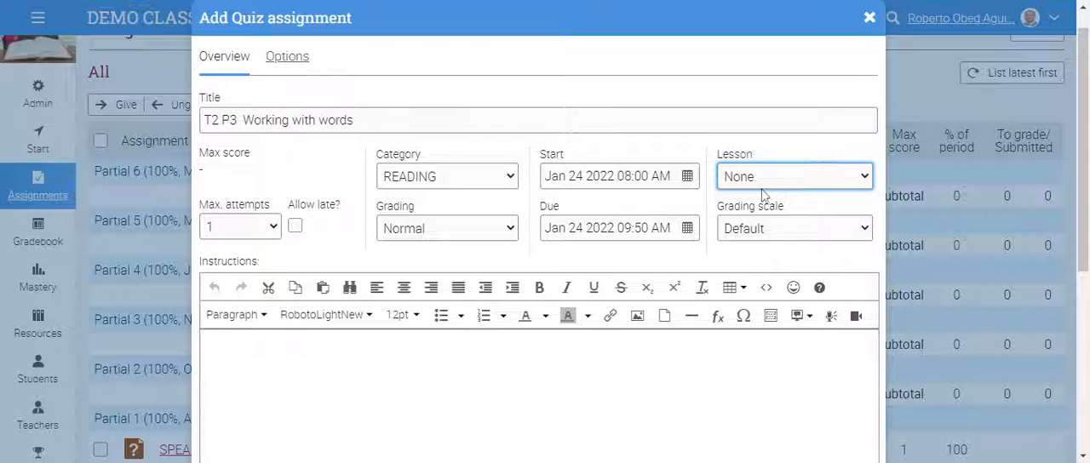
{"action": "left_click", "coordinate": [771, 260]}
{"action": "left_click", "coordinate": [866, 228]}
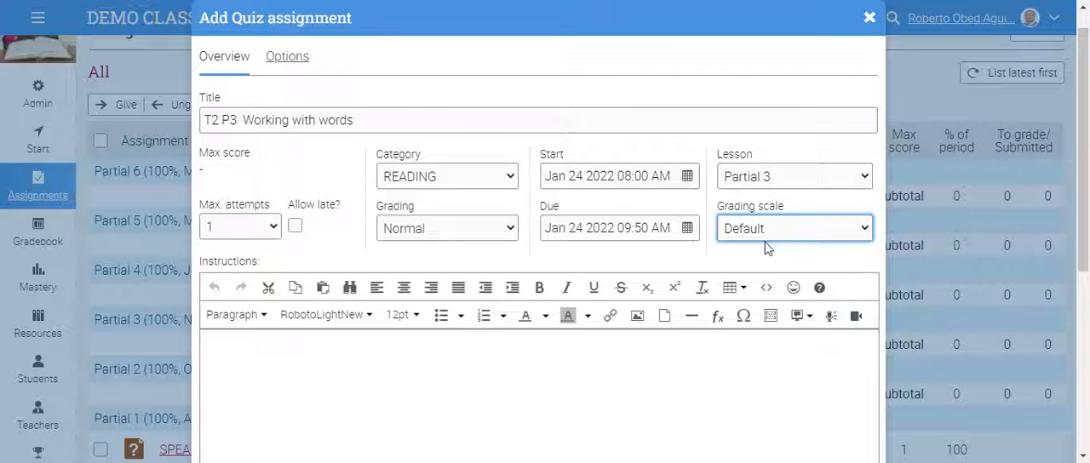
{"action": "left_click", "coordinate": [819, 285]}
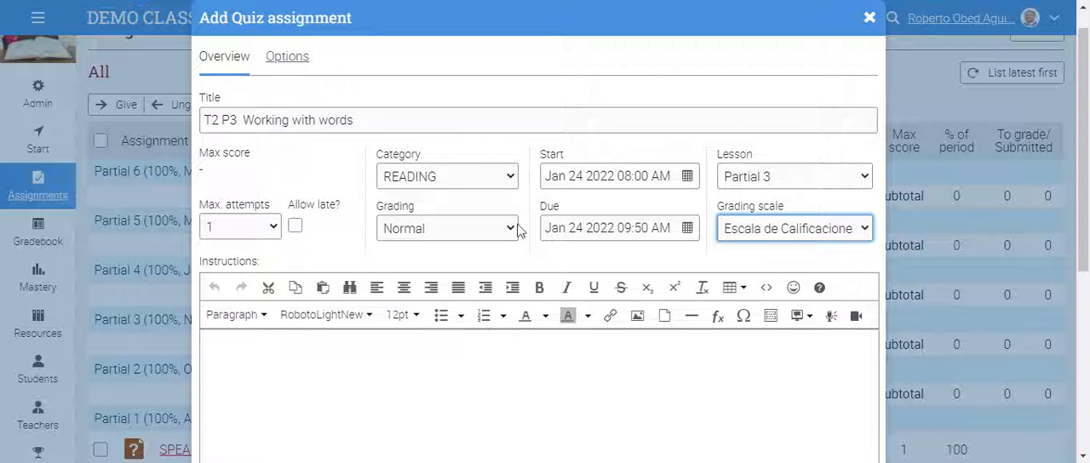
- Upload the local image listening_amco_track_image(7).png for the quiz's instructions
{"action": "left_click", "coordinate": [498, 368]}
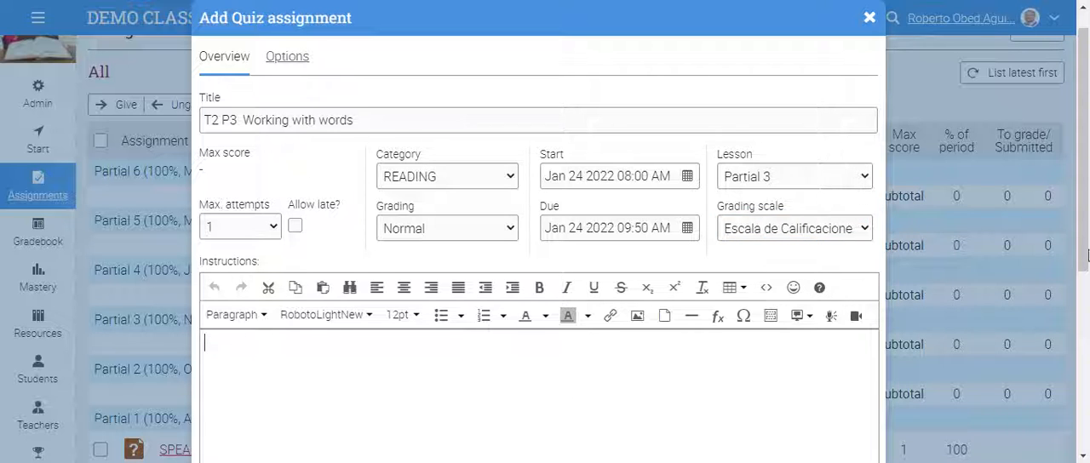
{"action": "scroll", "coordinate": [443, 341], "scroll_direction": "down", "scroll_amount": 3}
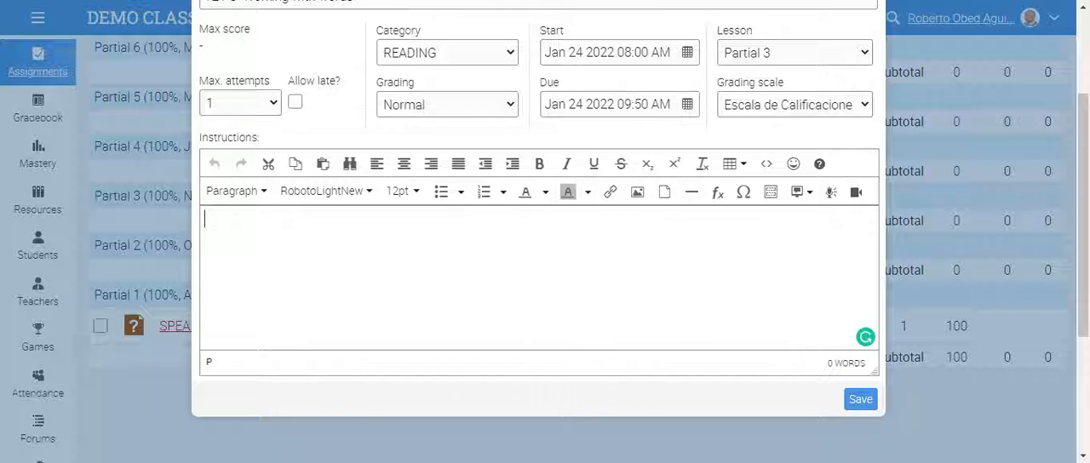
{"action": "left_click", "coordinate": [636, 191]}
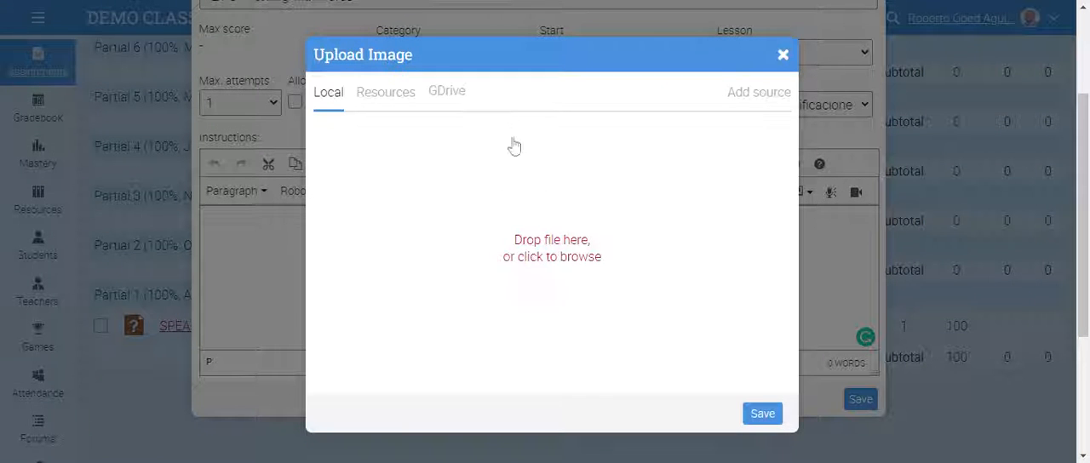
{"action": "left_click", "coordinate": [394, 101]}
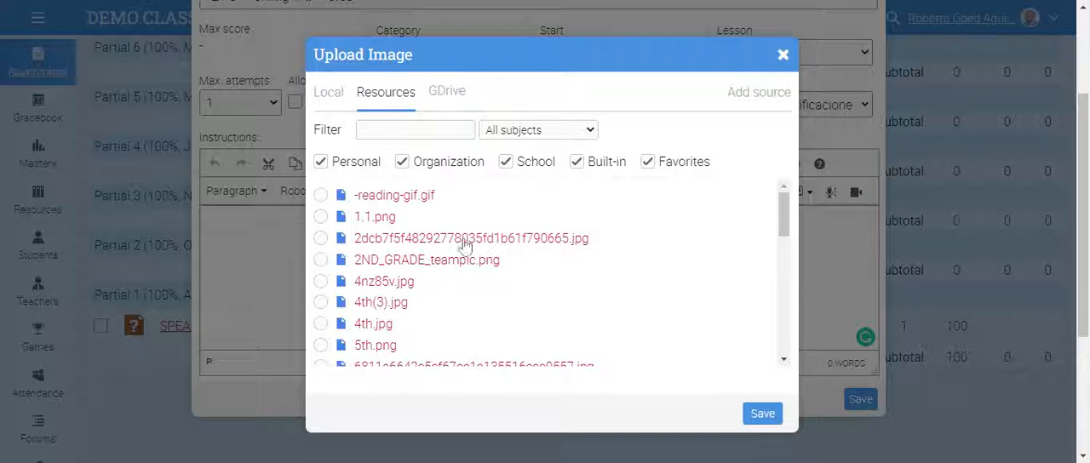
{"action": "left_click", "coordinate": [453, 96]}
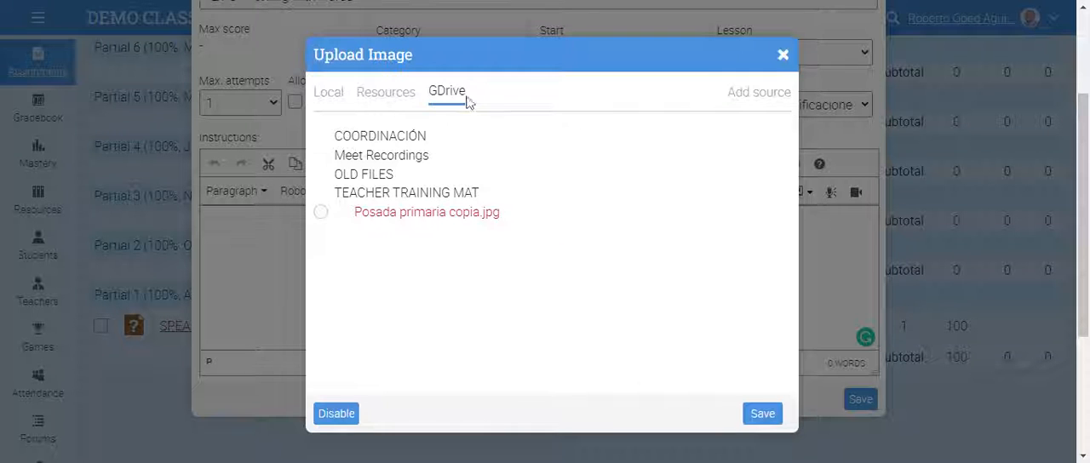
{"action": "left_click", "coordinate": [332, 94]}
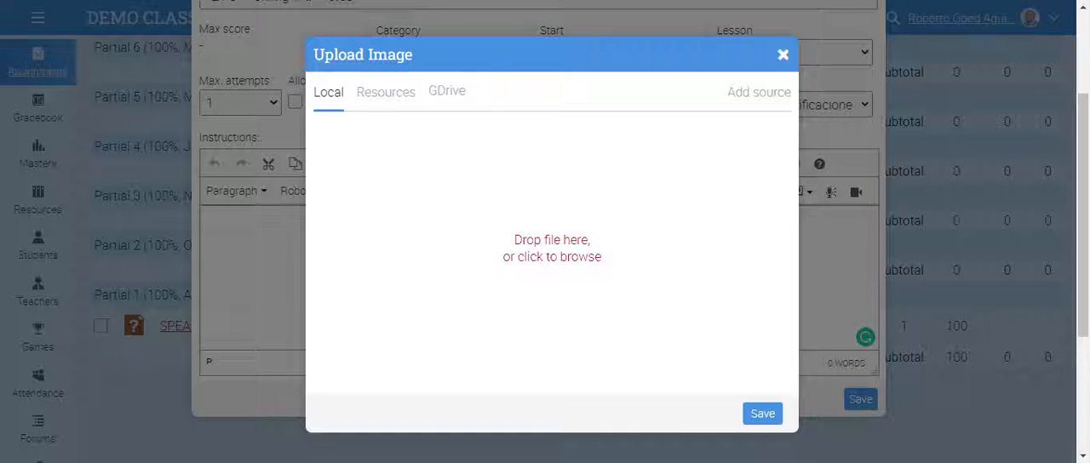
{"action": "left_click", "coordinate": [634, 298]}
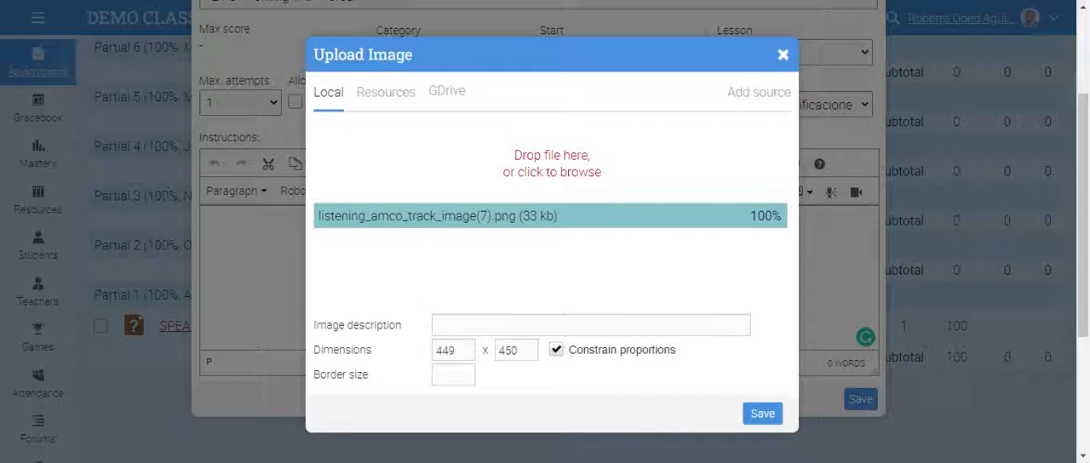
- Set the image width to 300 with constrained proportions and insert it into the instructions
{"action": "key", "text": "BackSpace"}
{"action": "key", "text": "BackSpace"}
{"action": "key", "text": "BackSpace"}
{"action": "type", "text": "300"}
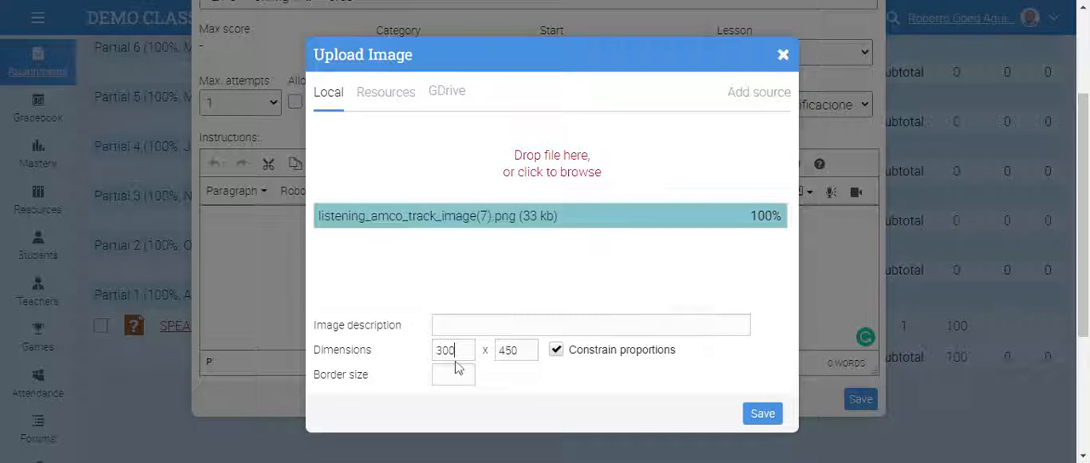
{"action": "double_click", "coordinate": [707, 358]}
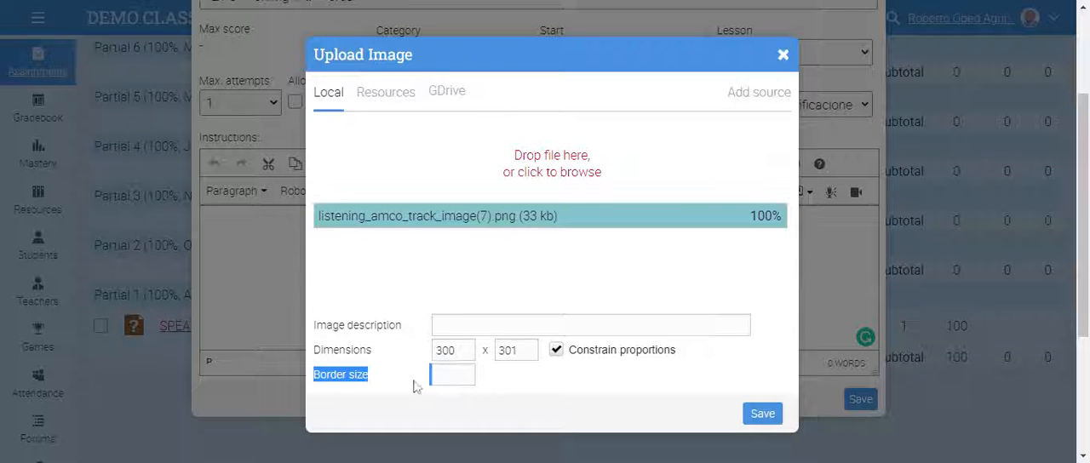
{"action": "left_click", "coordinate": [766, 414]}
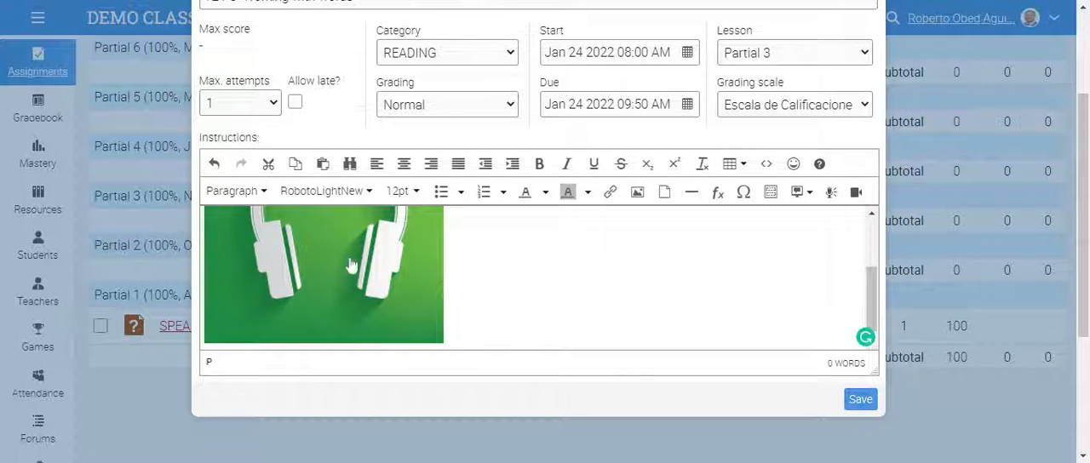
- Shrink the inserted headphones image slightly in the instructions, keeping its proportions
{"action": "left_click", "coordinate": [323, 277]}
{"action": "scroll", "coordinate": [323, 277], "scroll_direction": "down", "scroll_amount": 1}
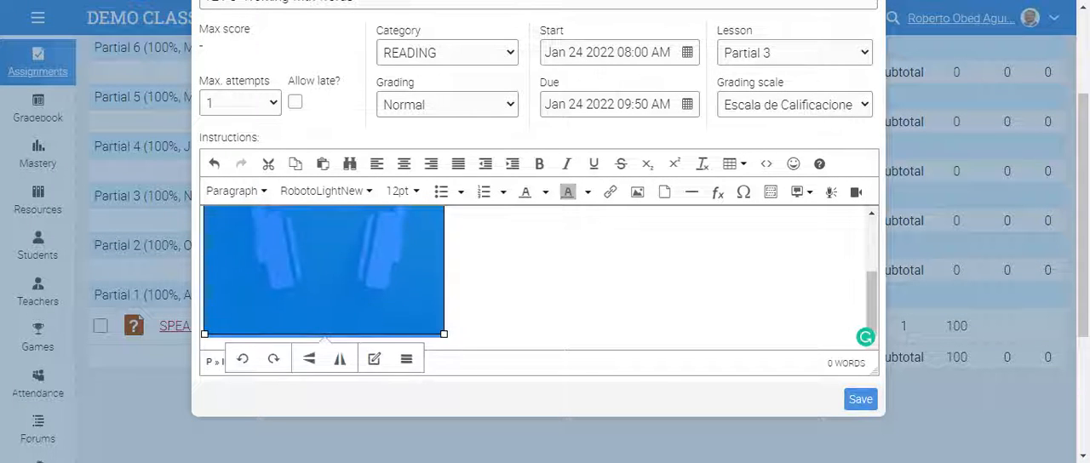
{"action": "left_click_drag", "start_coordinate": [443, 333], "coordinate": [412, 295]}
- On a new line below the image, write "Today we learned about the PH sound in class,"
{"action": "left_click", "coordinate": [456, 298]}
{"action": "key", "text": "Return"}
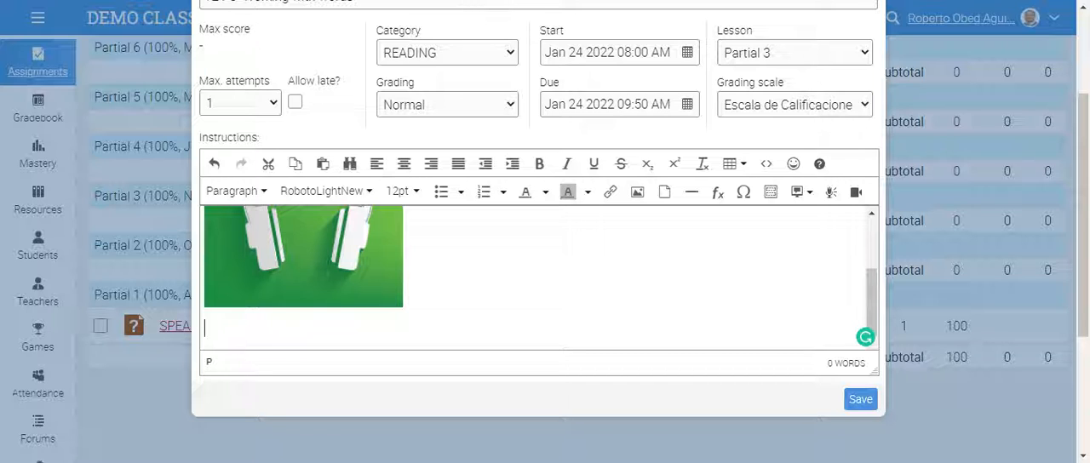
{"action": "type", "text": "Today we"}
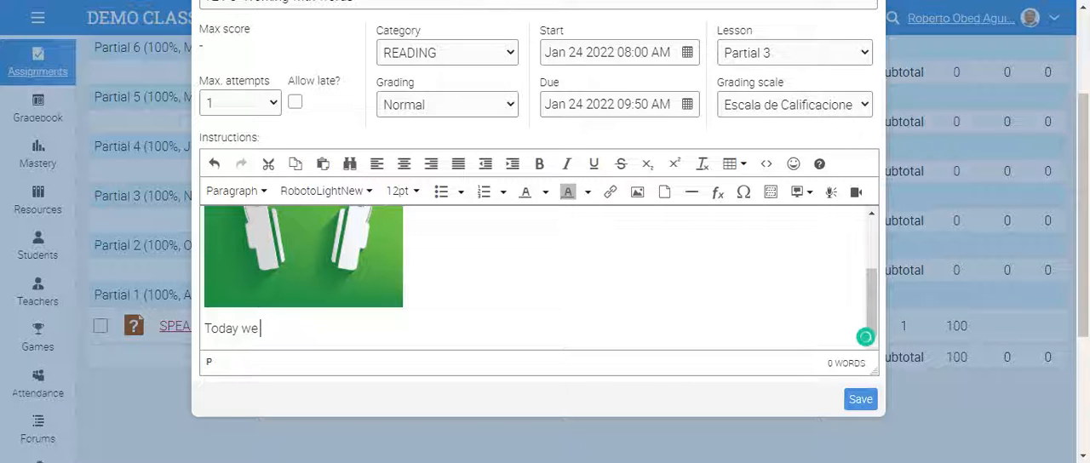
{"action": "type", "text": " learned abo"}
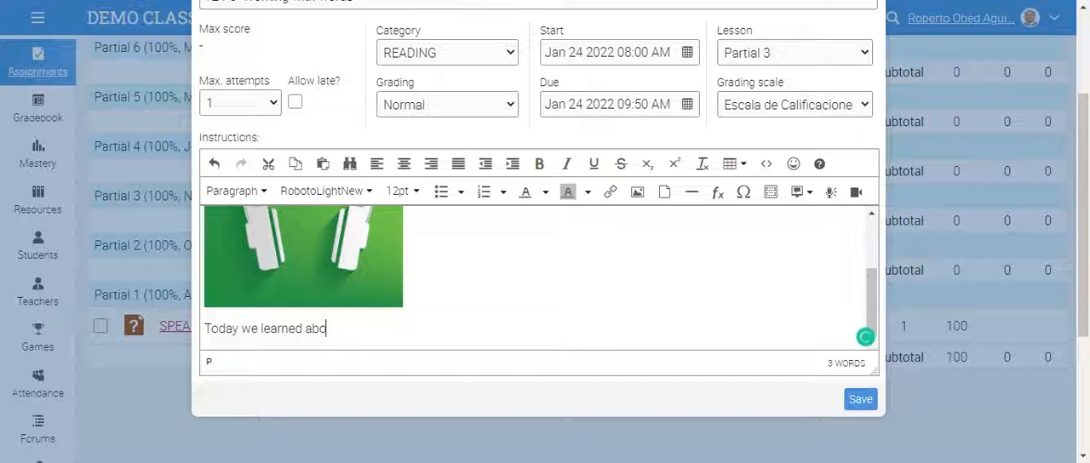
{"action": "type", "text": "ut the PH s"}
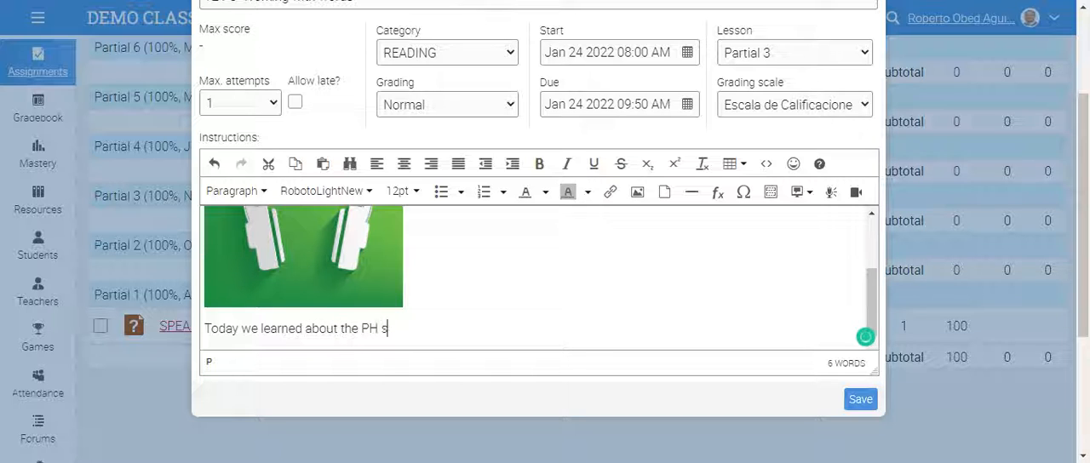
{"action": "type", "text": "ound in class, loo"}
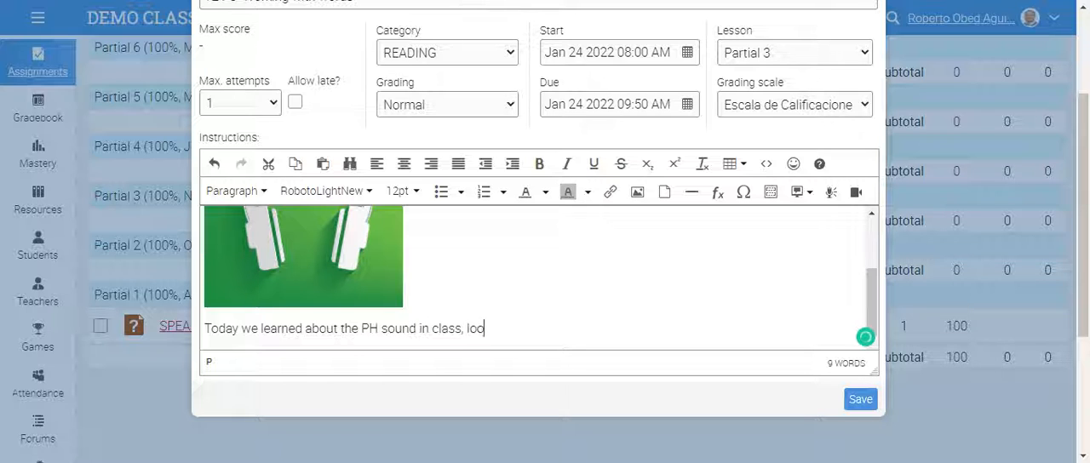
{"action": "type", "text": "k at pag"}
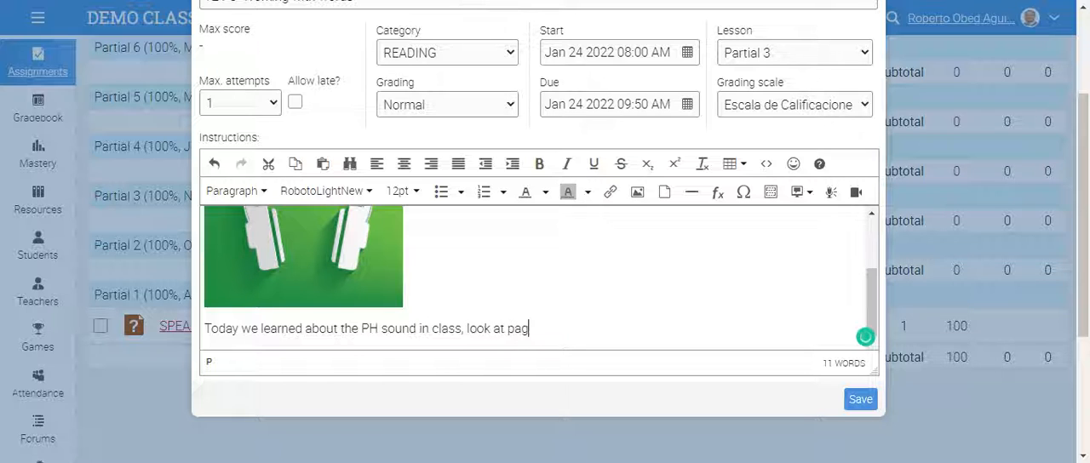
{"action": "type", "text": "e 13 in your AM"}
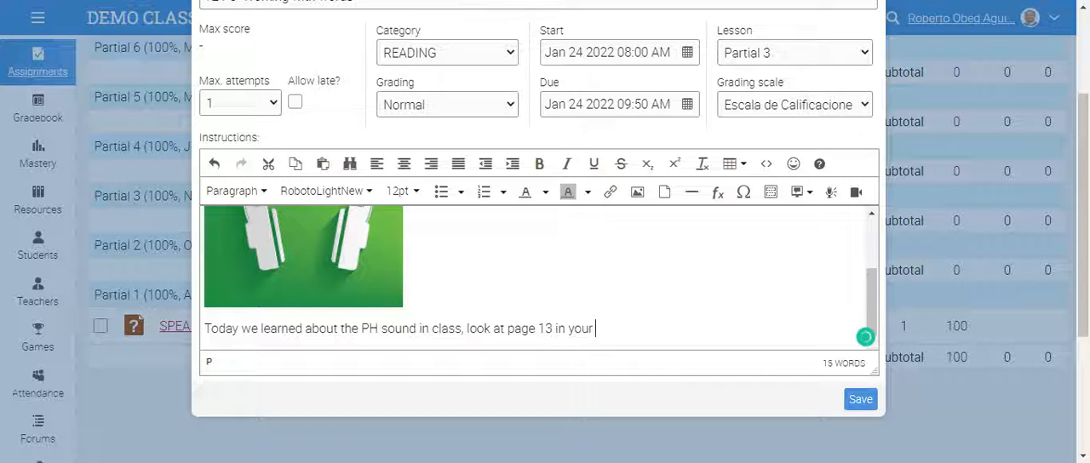
- Continue the instruction text with "look at page 13 in your Amco book 3 and answer the exercise at the bottom of the page"
{"action": "key", "text": "BackSpace"}
{"action": "type", "text": "mco book"}
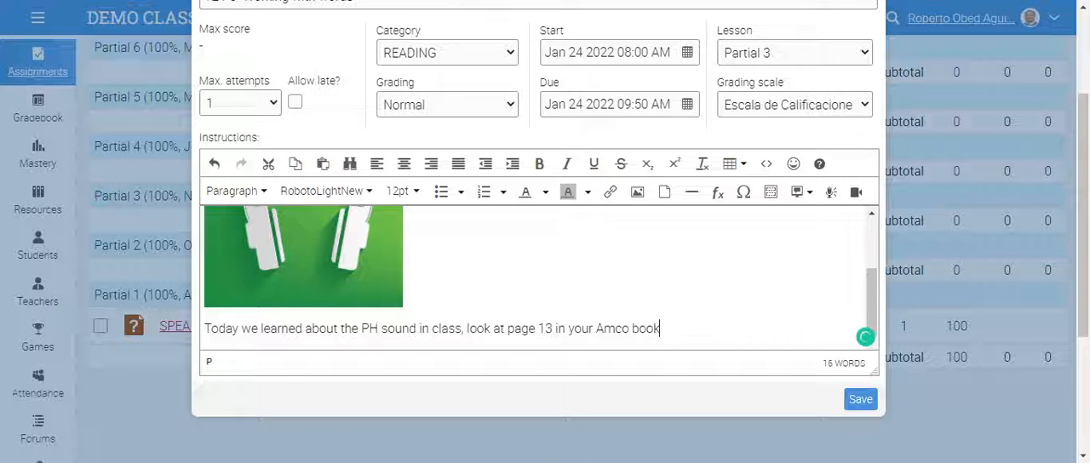
{"action": "type", "text": " 3 and answer the "}
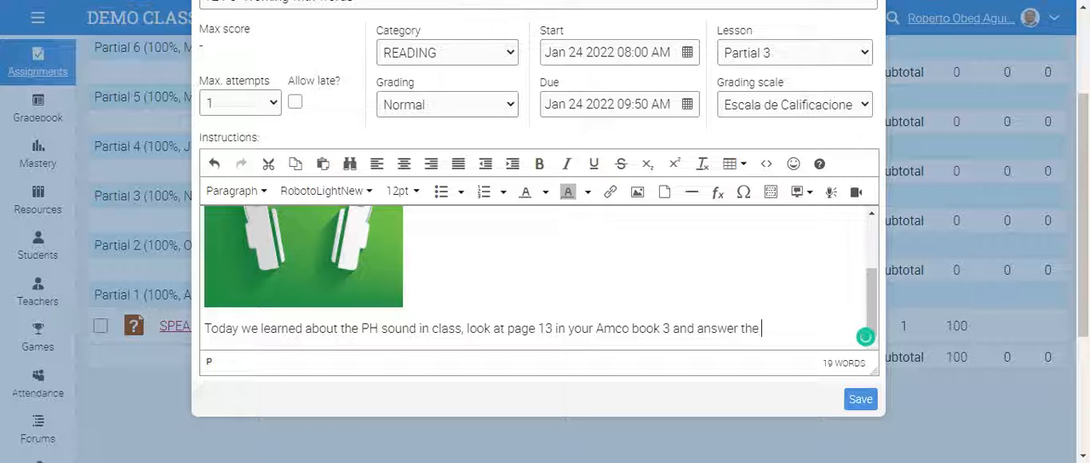
{"action": "type", "text": "exercise a"}
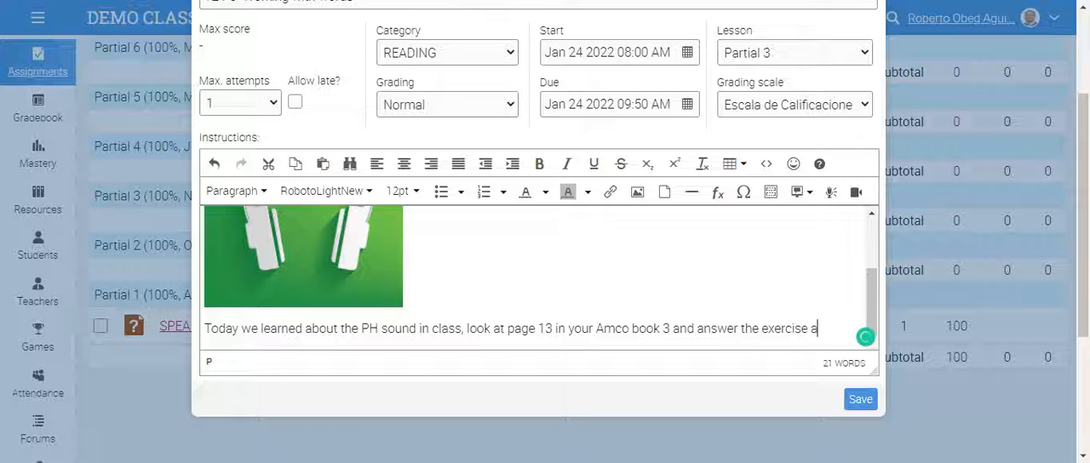
{"action": "type", "text": "t the bottom"}
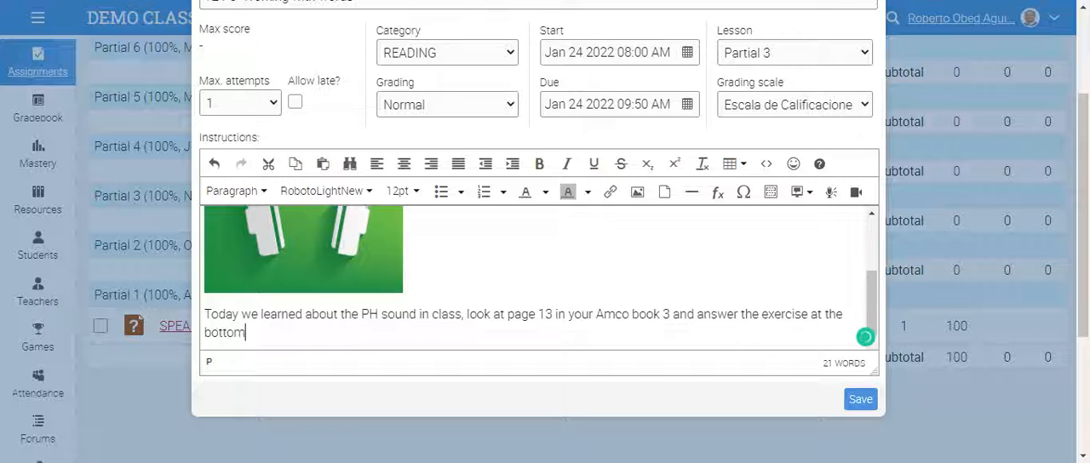
{"action": "type", "text": " of the page"}
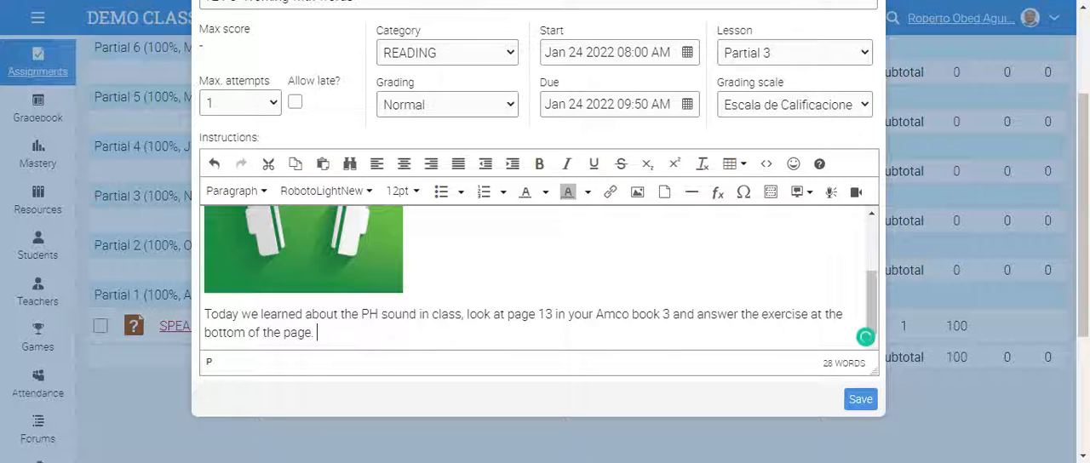
{"action": "type", "text": ". FOllo"}
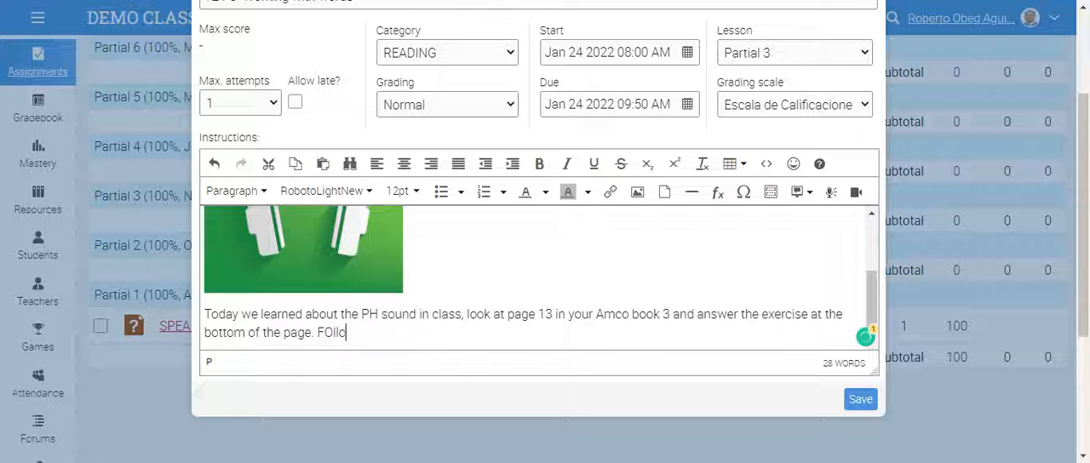
{"action": "type", "text": "w instruc"}
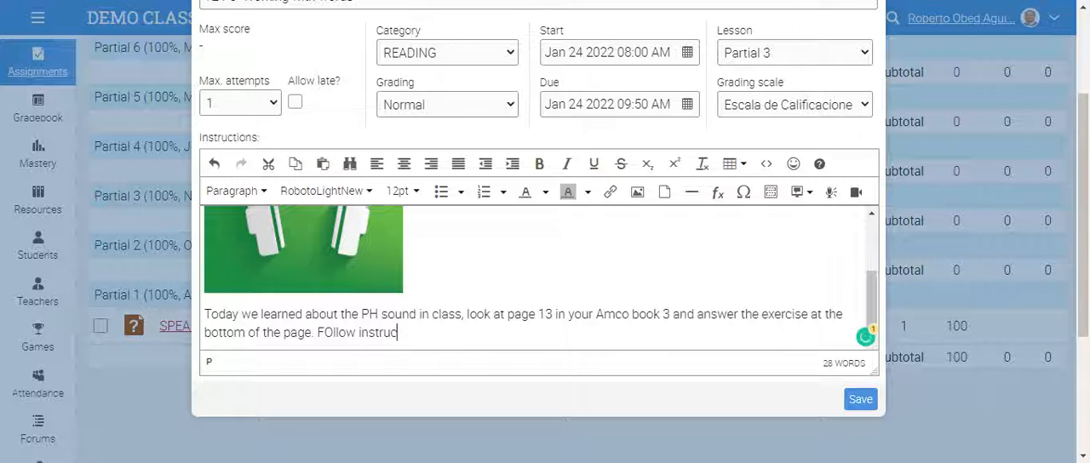
{"action": "type", "text": "tions."}
- End the first sentence with a period and add "Follow instructions." with only its first letter capitalized
{"action": "left_click", "coordinate": [333, 334]}
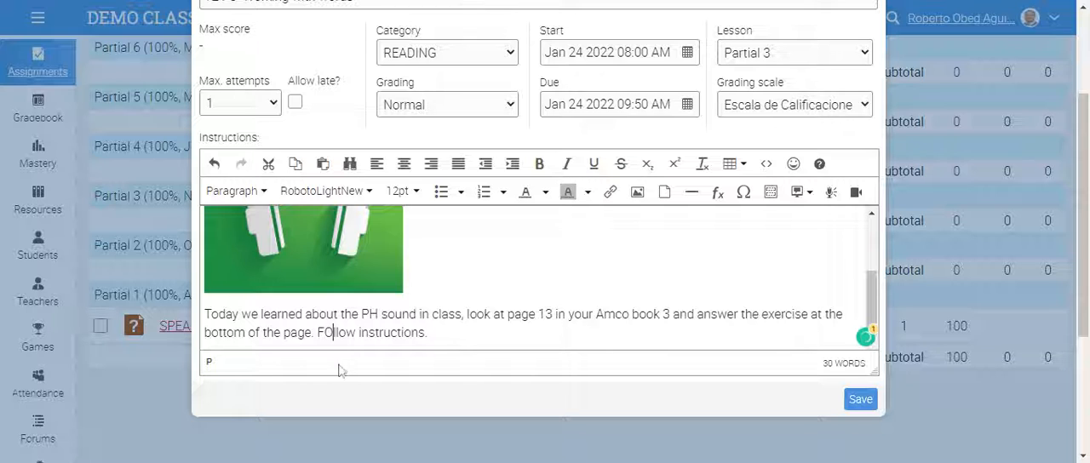
{"action": "key", "text": "BackSpace"}
{"action": "type", "text": "o"}
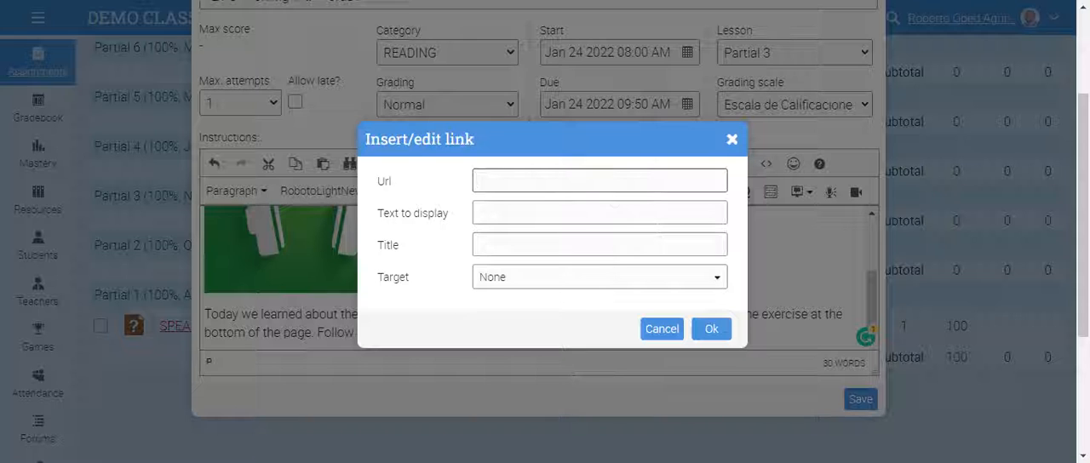
{"action": "left_click", "coordinate": [732, 141]}
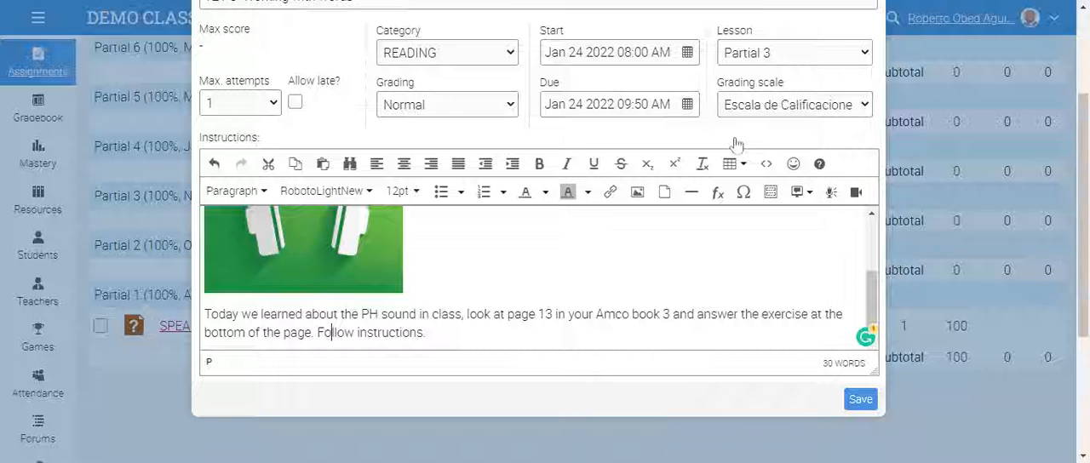
{"action": "left_click", "coordinate": [664, 194]}
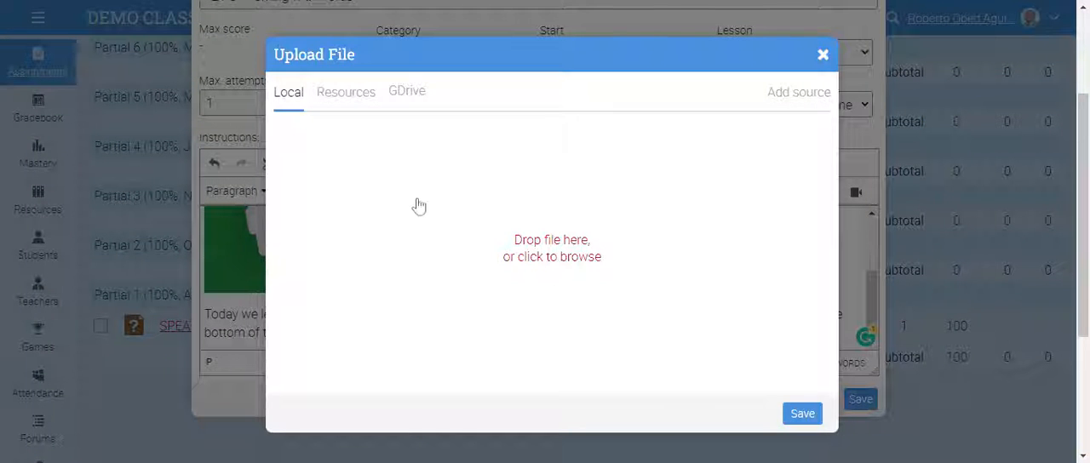
{"action": "left_click", "coordinate": [822, 56]}
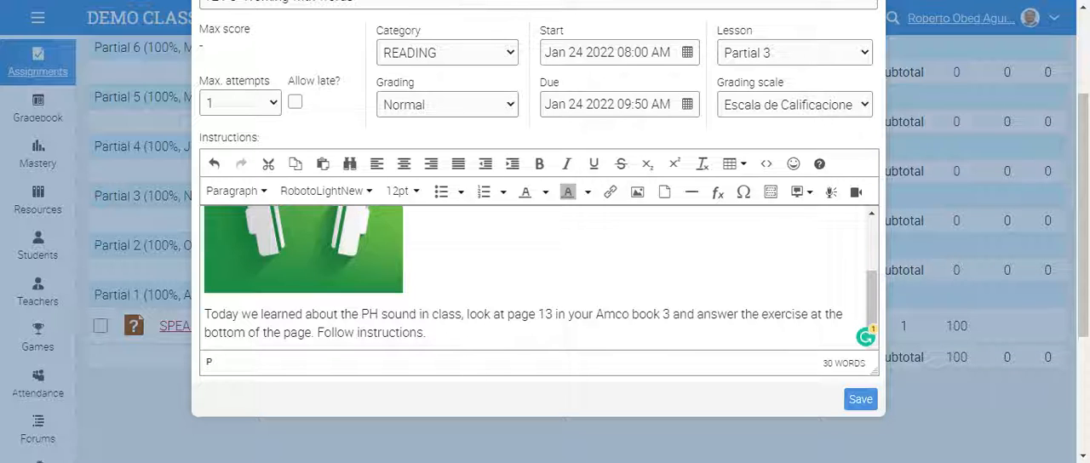
- Make the whole instruction text below the image bold and set its font size to 18pt
{"action": "left_click_drag", "start_coordinate": [205, 315], "coordinate": [430, 333]}
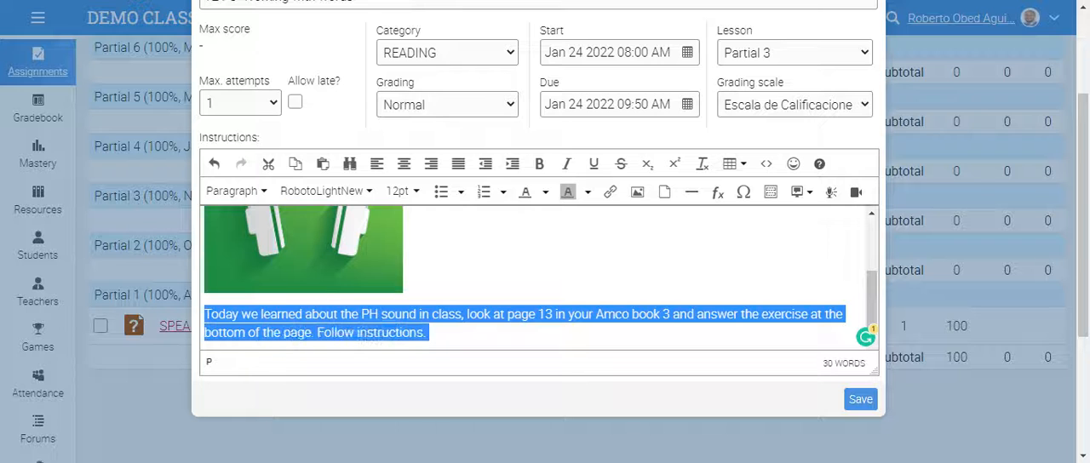
{"action": "left_click", "coordinate": [540, 164]}
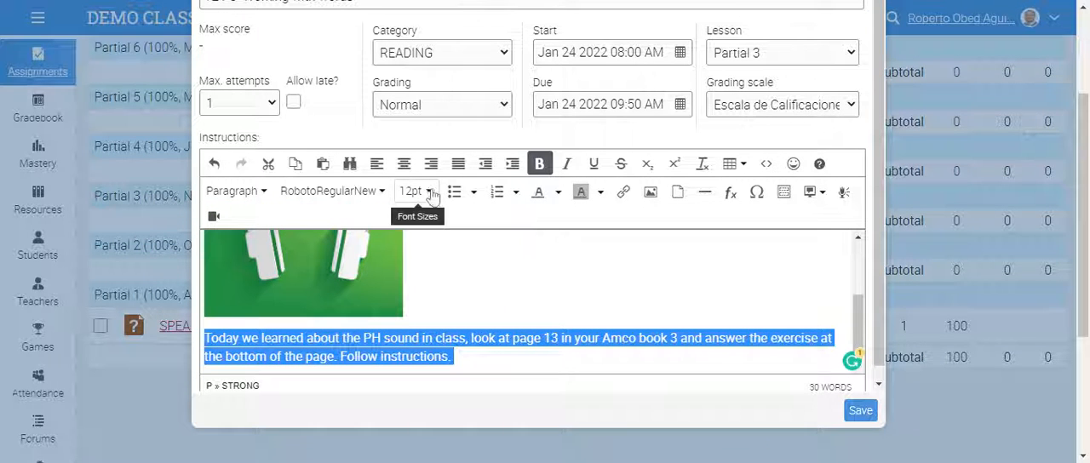
{"action": "left_click", "coordinate": [431, 193]}
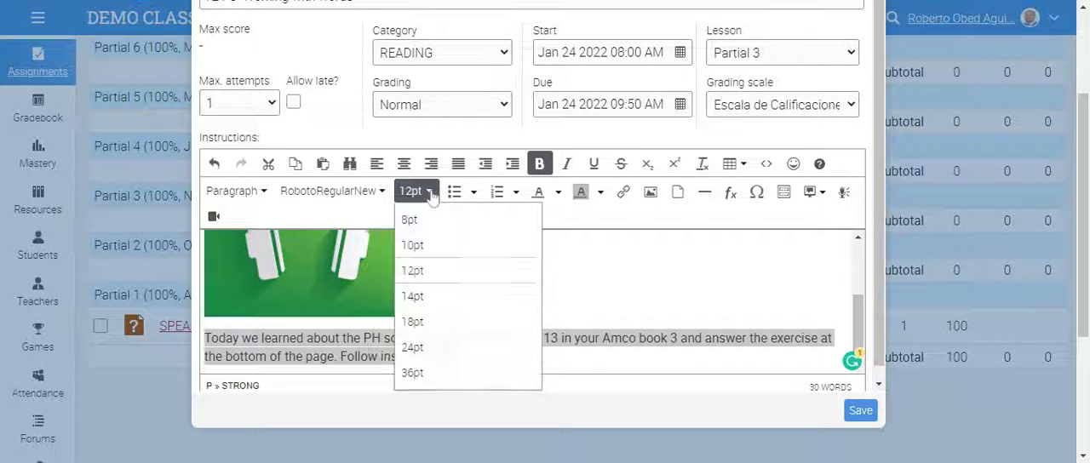
{"action": "left_click", "coordinate": [442, 321]}
{"action": "left_click", "coordinate": [501, 287]}
{"action": "scroll", "coordinate": [500, 286], "scroll_direction": "down", "scroll_amount": 1}
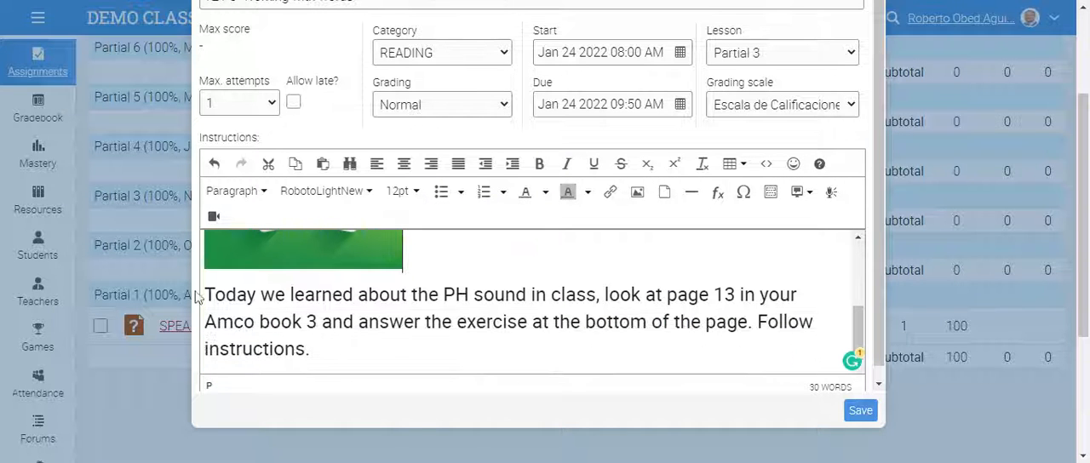
- Give the instruction text below the image a cyan background and purple font color, and save the assignment
{"action": "triple_click", "coordinate": [500, 322]}
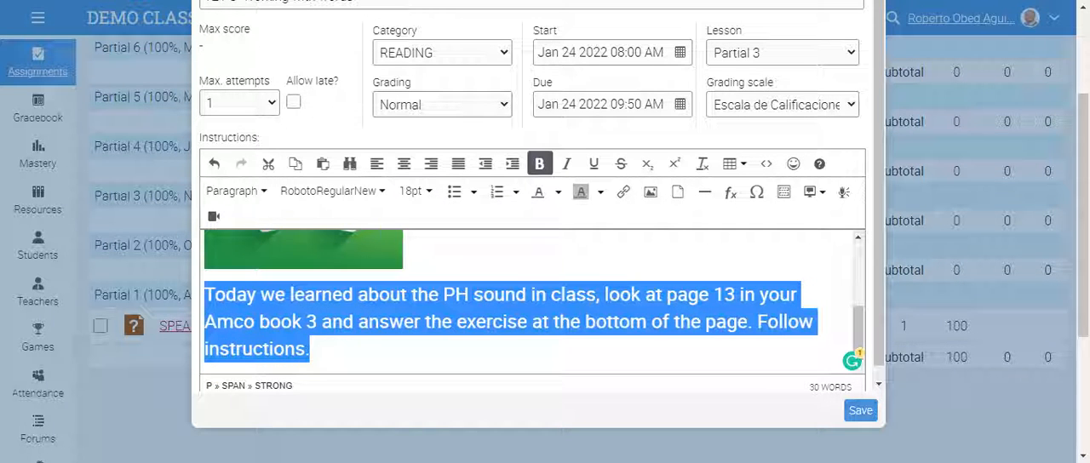
{"action": "left_click", "coordinate": [600, 192]}
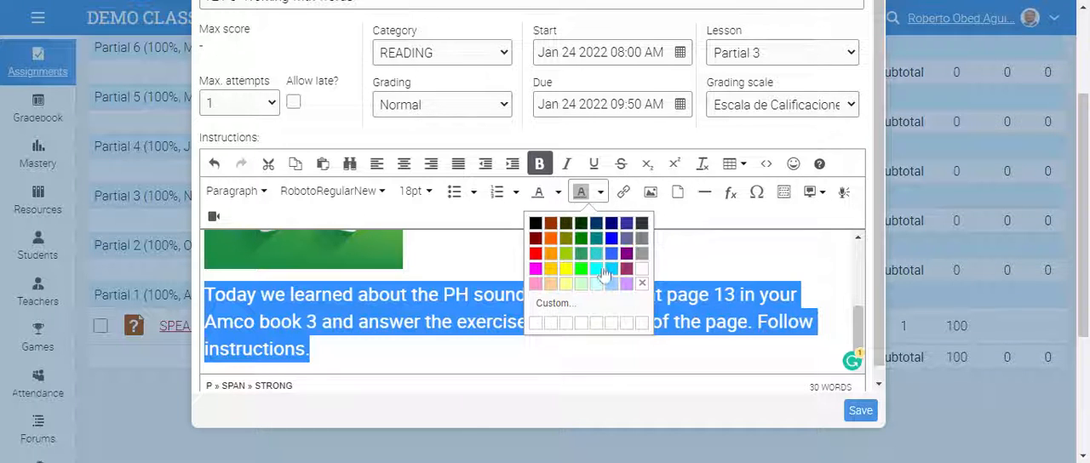
{"action": "left_click", "coordinate": [603, 270]}
{"action": "left_click", "coordinate": [558, 192]}
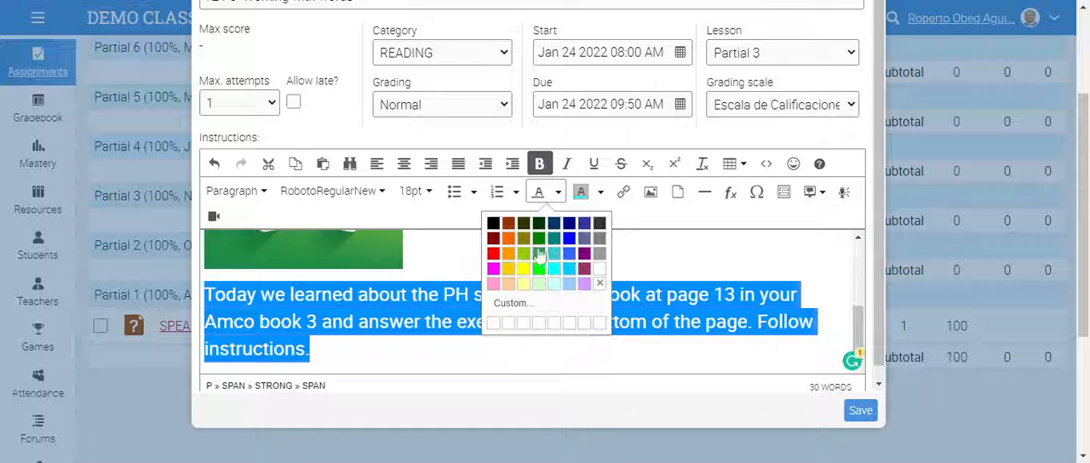
{"action": "left_click", "coordinate": [584, 254]}
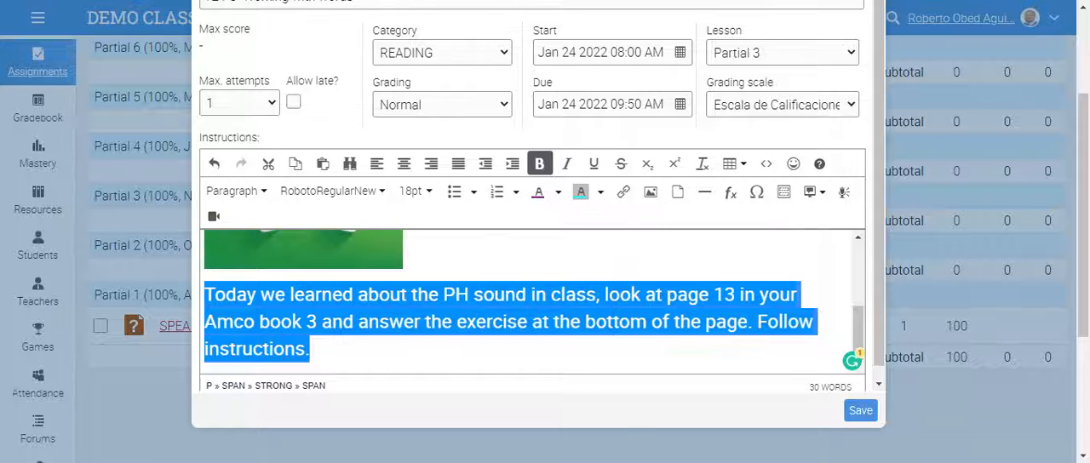
{"action": "left_click", "coordinate": [316, 349]}
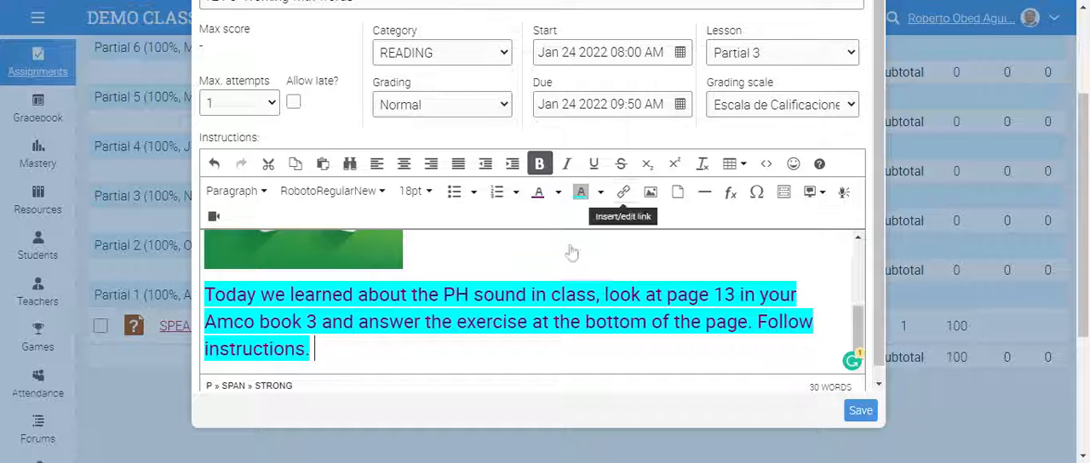
{"action": "left_click", "coordinate": [860, 414]}
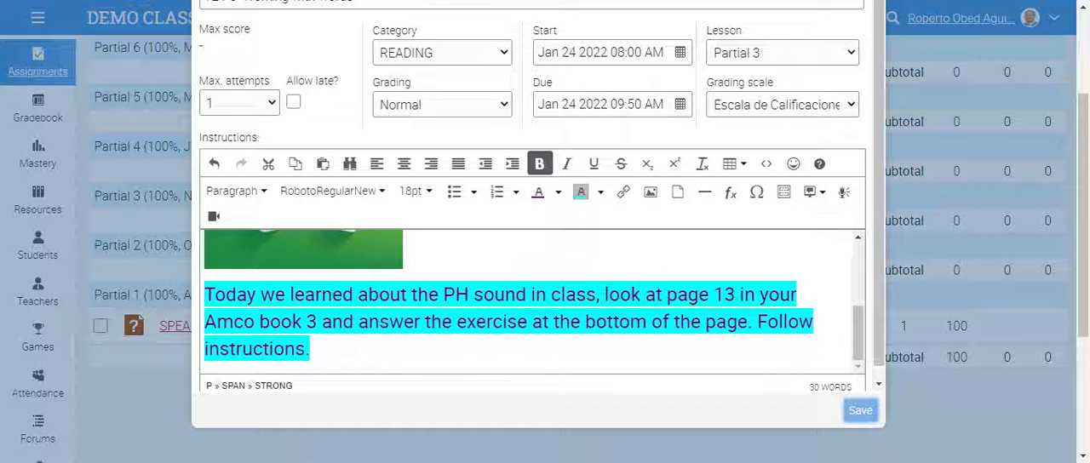
- Review the saved quiz page, examining the illustrated instructions, the note below them and the schedule and grading details
{"action": "scroll", "coordinate": [622, 290], "scroll_direction": "down", "scroll_amount": 2}
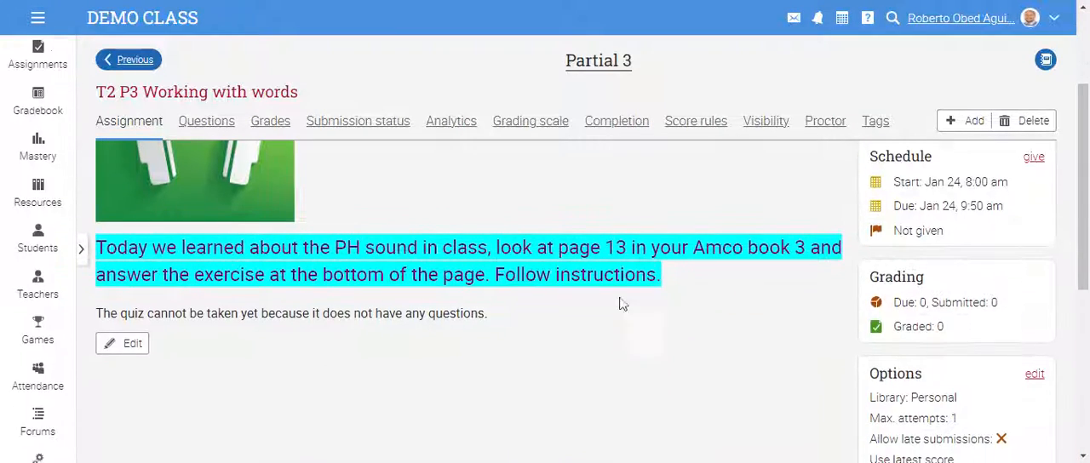
{"action": "scroll", "coordinate": [623, 315], "scroll_direction": "up", "scroll_amount": 2}
{"action": "scroll", "coordinate": [225, 227], "scroll_direction": "down", "scroll_amount": 1}
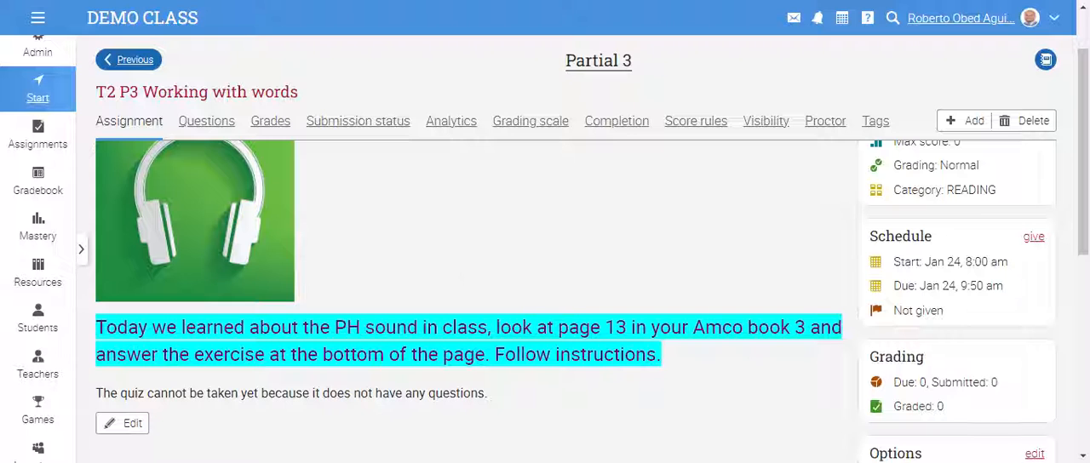
{"action": "scroll", "coordinate": [428, 270], "scroll_direction": "up", "scroll_amount": 1}
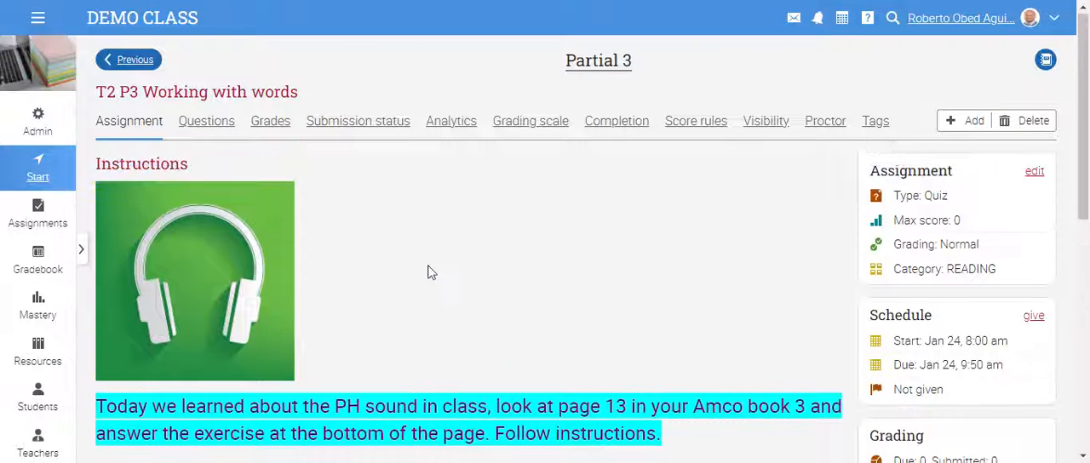
{"action": "scroll", "coordinate": [429, 271], "scroll_direction": "down", "scroll_amount": 1}
{"action": "left_click_drag", "start_coordinate": [102, 393], "coordinate": [536, 399]}
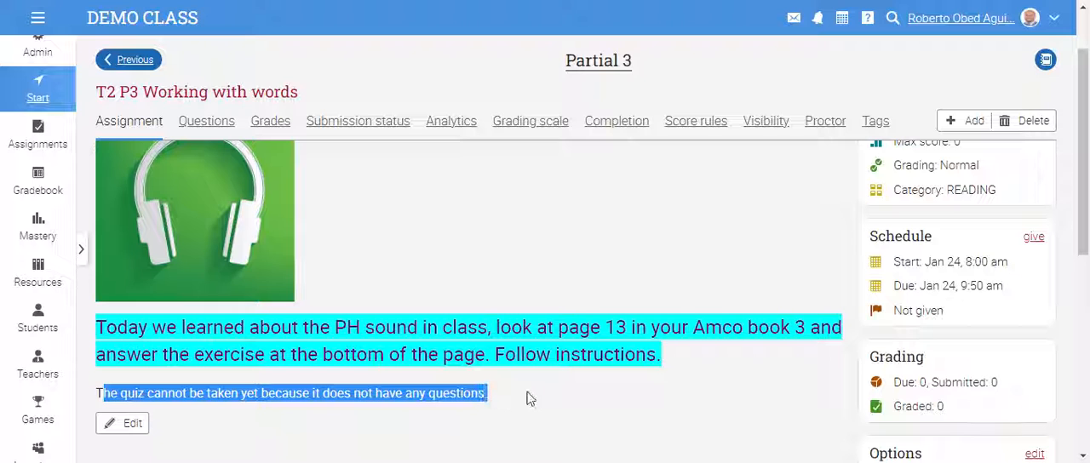
{"action": "left_click", "coordinate": [493, 215]}
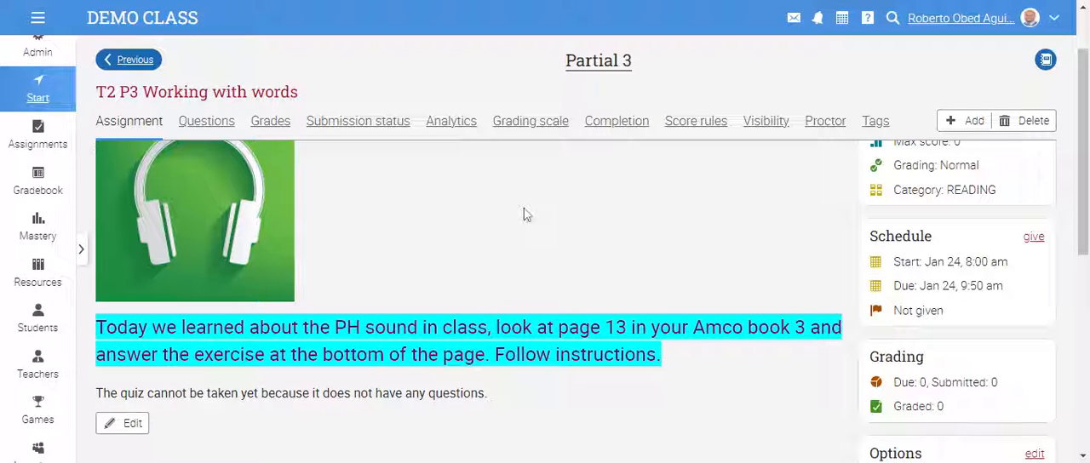
{"action": "scroll", "coordinate": [513, 246], "scroll_direction": "up", "scroll_amount": 1}
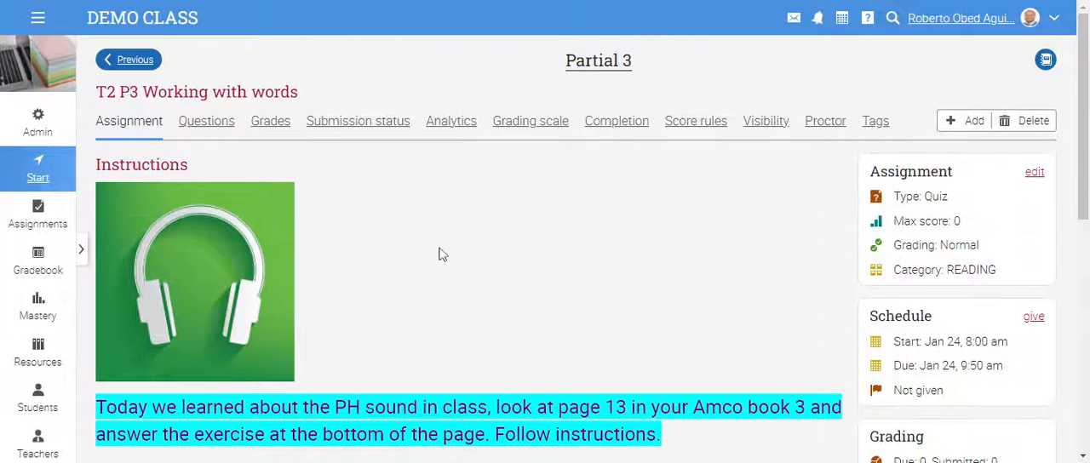
- In the quiz's options, set grading to use the best score and set the library to Organization
{"action": "left_click", "coordinate": [1034, 173]}
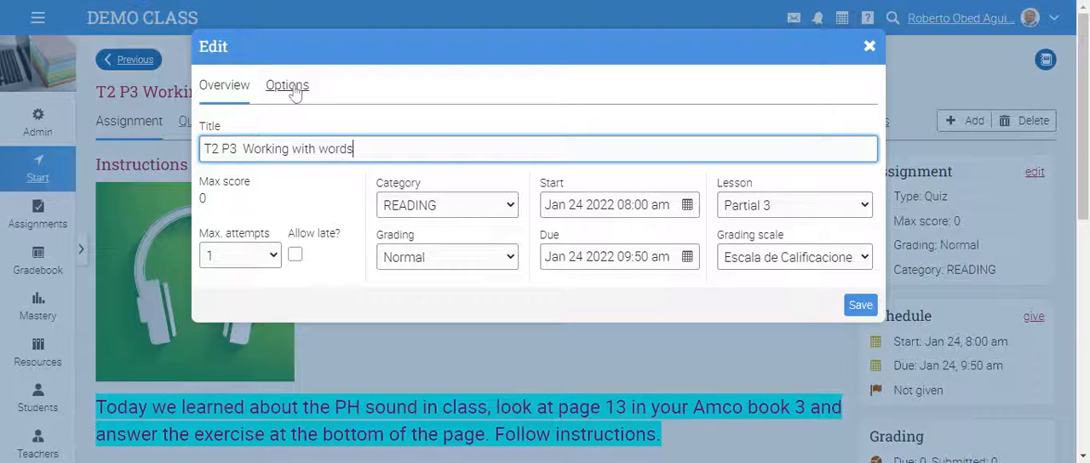
{"action": "left_click", "coordinate": [289, 87]}
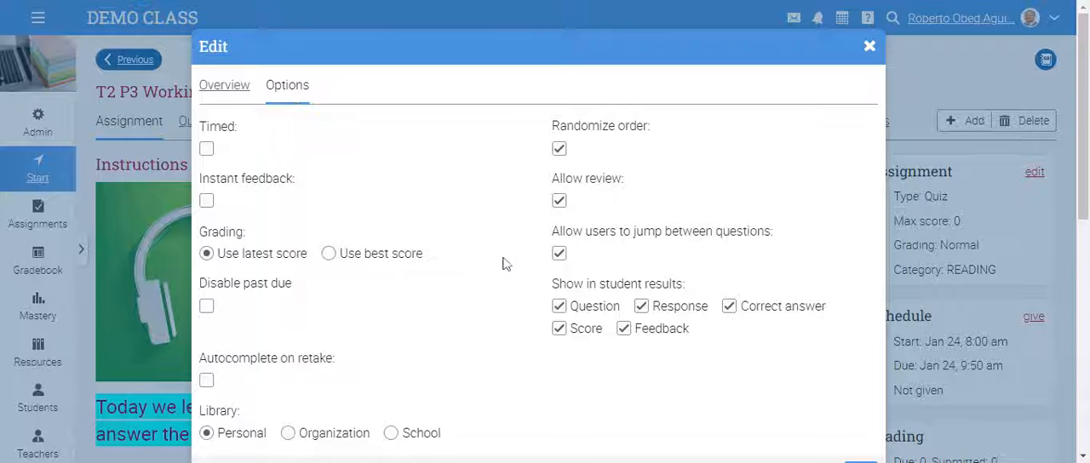
{"action": "left_click", "coordinate": [206, 149]}
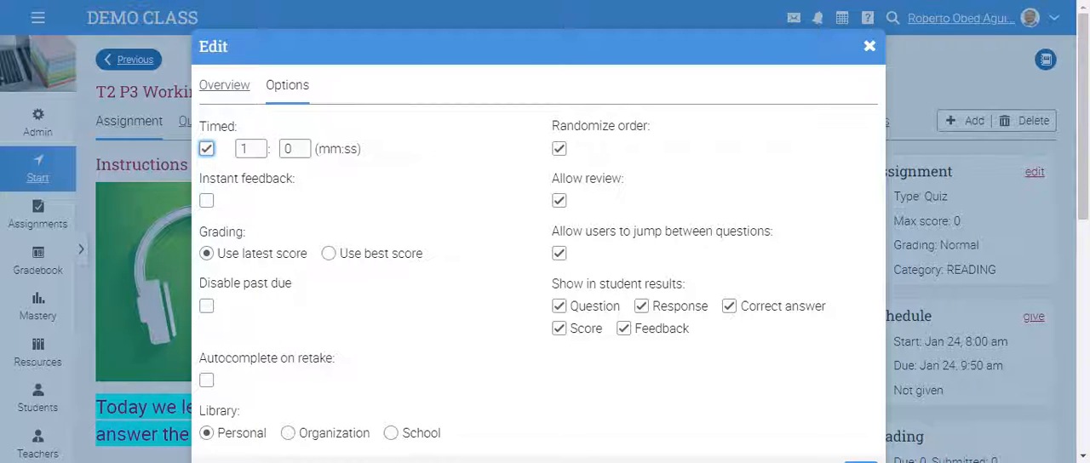
{"action": "left_click", "coordinate": [206, 149]}
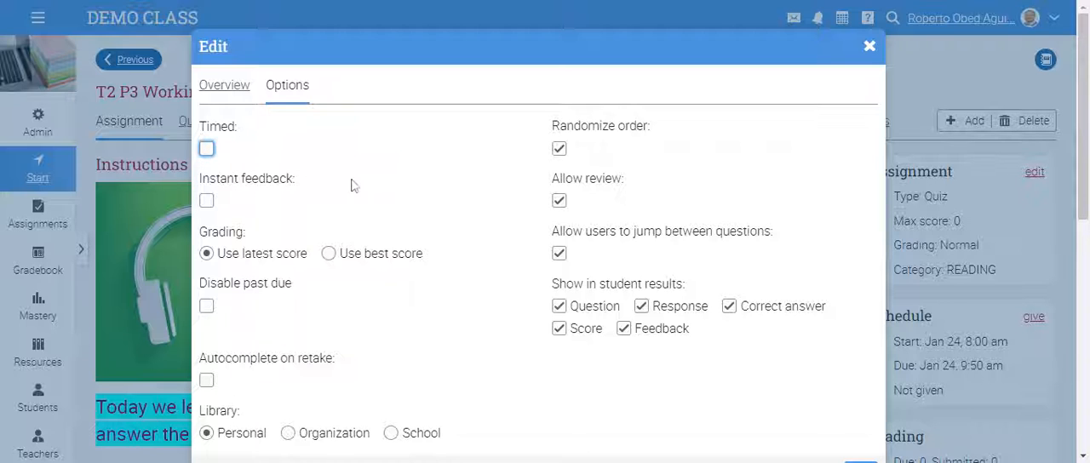
{"action": "left_click", "coordinate": [207, 203]}
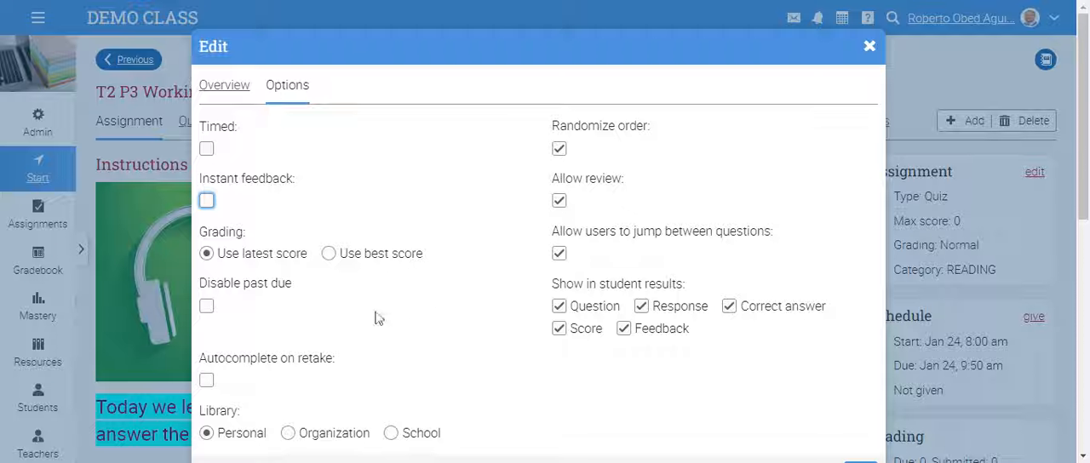
{"action": "left_click", "coordinate": [329, 256]}
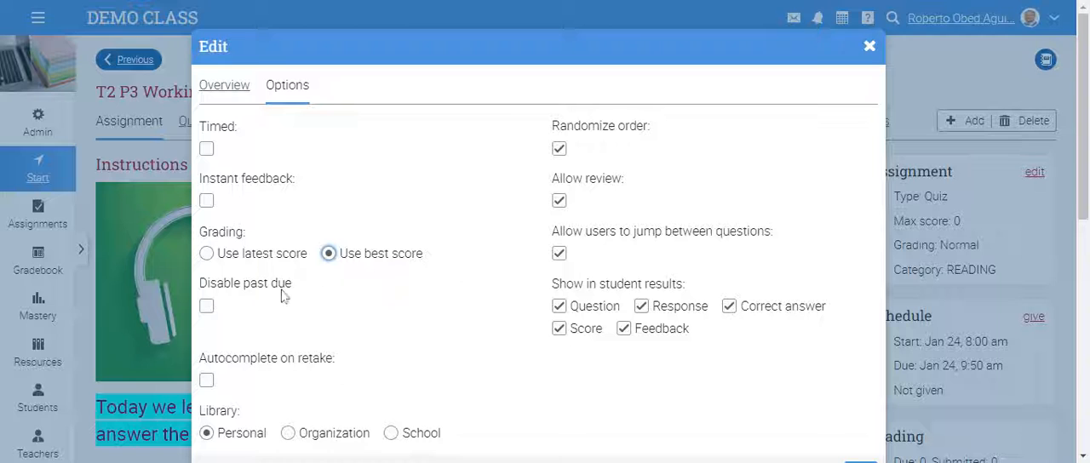
{"action": "left_click", "coordinate": [206, 307]}
{"action": "left_click", "coordinate": [207, 307]}
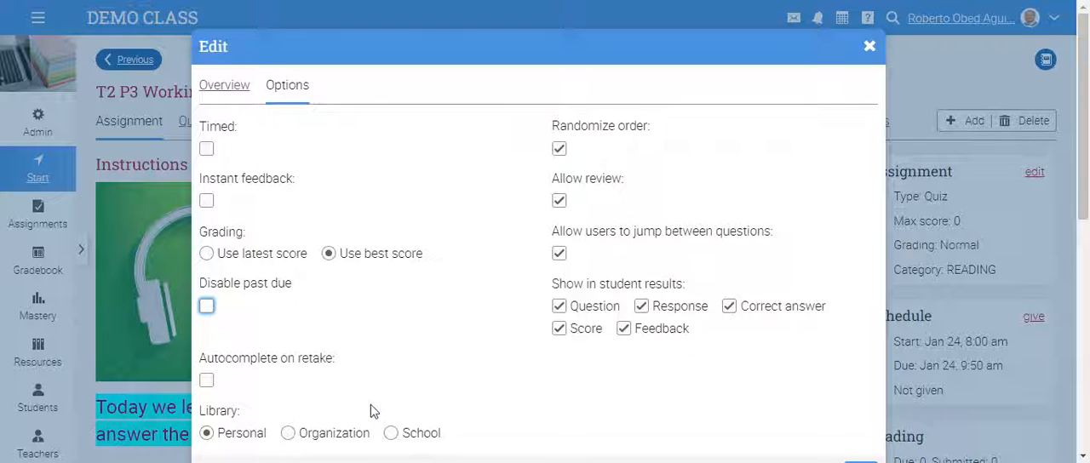
{"action": "left_click", "coordinate": [289, 434]}
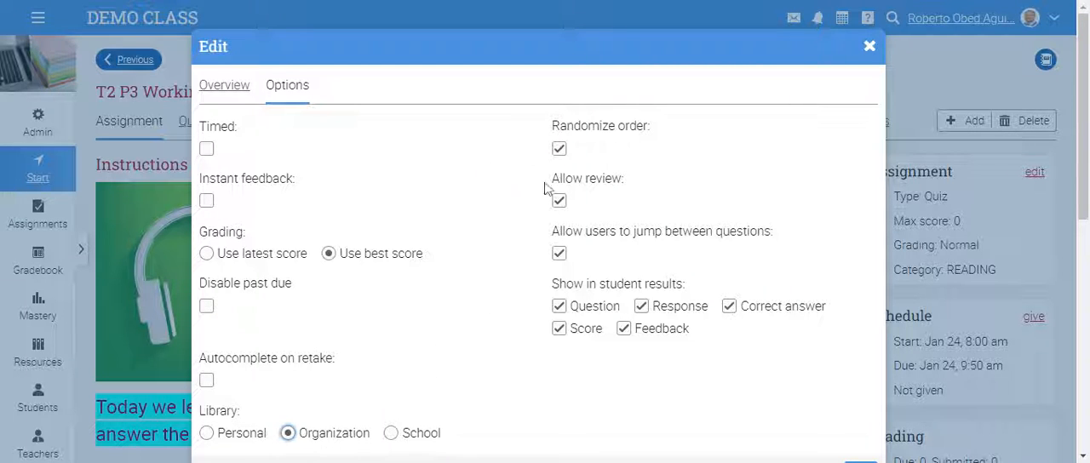
- Turn off randomized question order and the correct answer in student results, and save the quiz options
{"action": "left_click", "coordinate": [561, 150]}
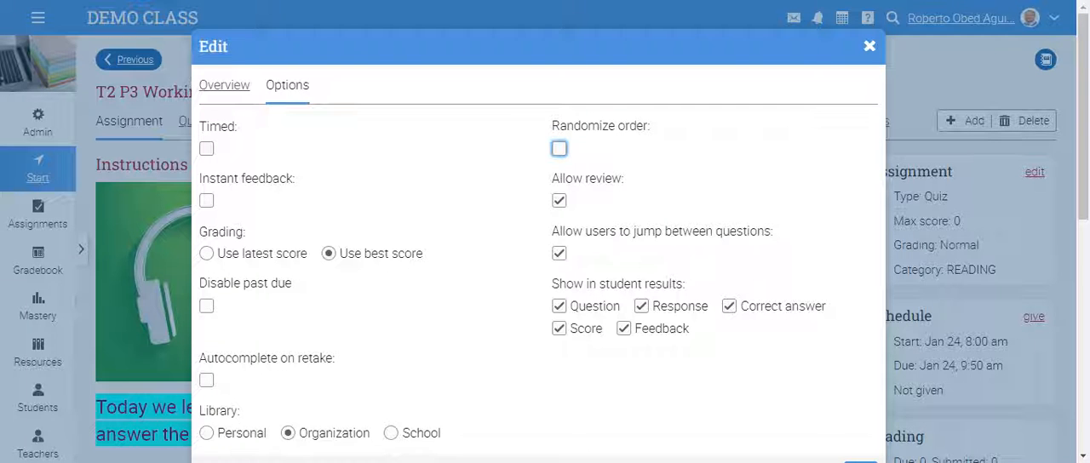
{"action": "left_click", "coordinate": [560, 149]}
{"action": "left_click", "coordinate": [559, 153]}
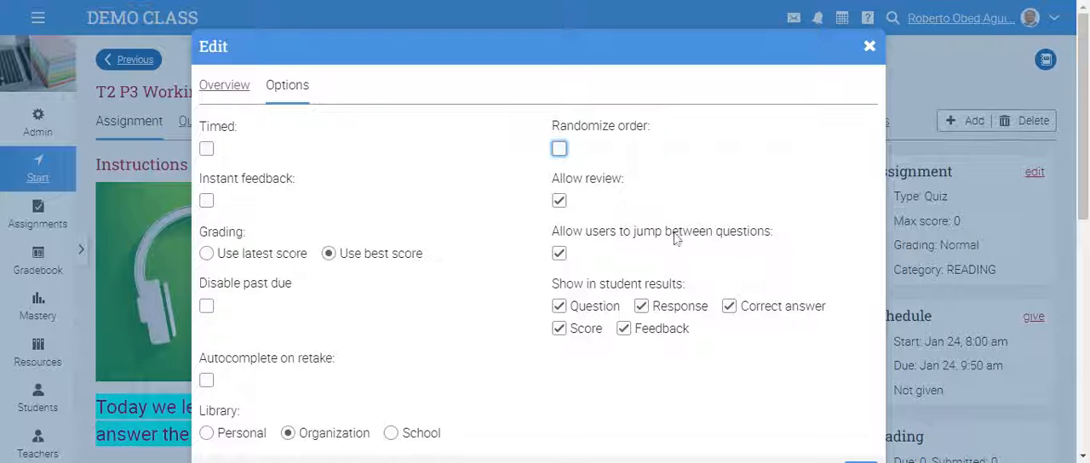
{"action": "left_click", "coordinate": [728, 306]}
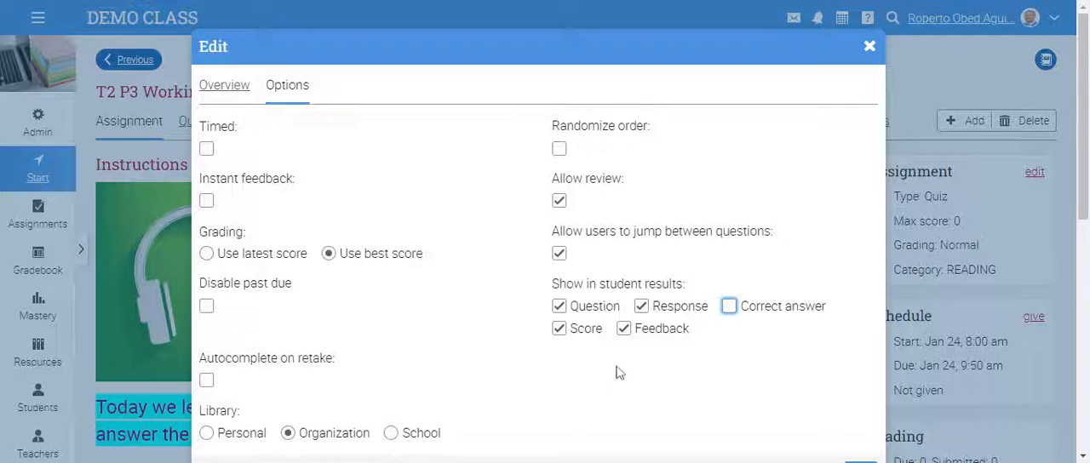
{"action": "scroll", "coordinate": [1081, 120], "scroll_direction": "down", "scroll_amount": 1}
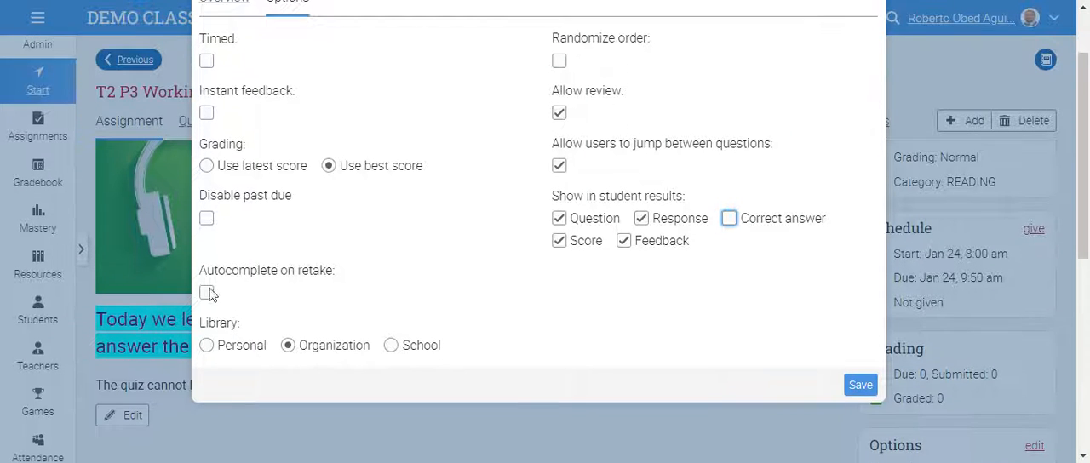
{"action": "left_click", "coordinate": [860, 388]}
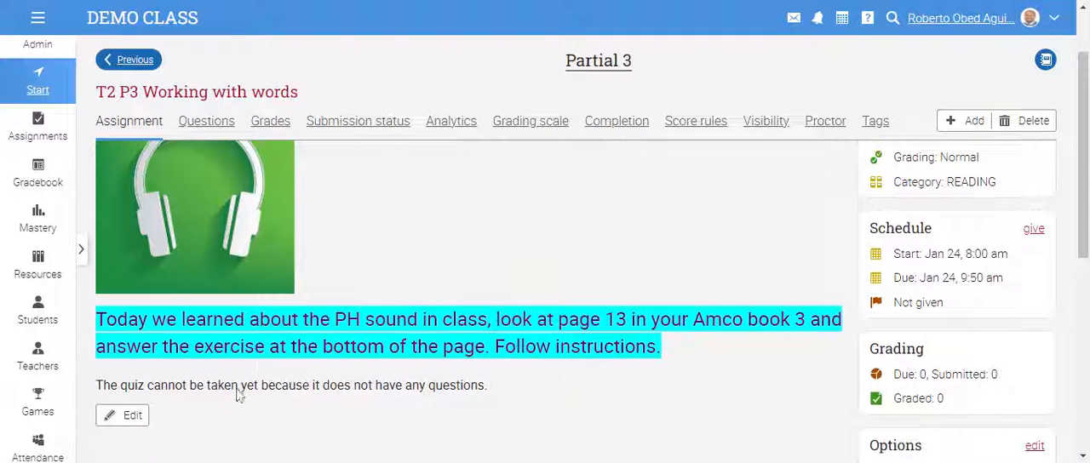
- Open the quiz's questions section and look over its question banks
{"action": "left_click_drag", "start_coordinate": [188, 385], "coordinate": [507, 386]}
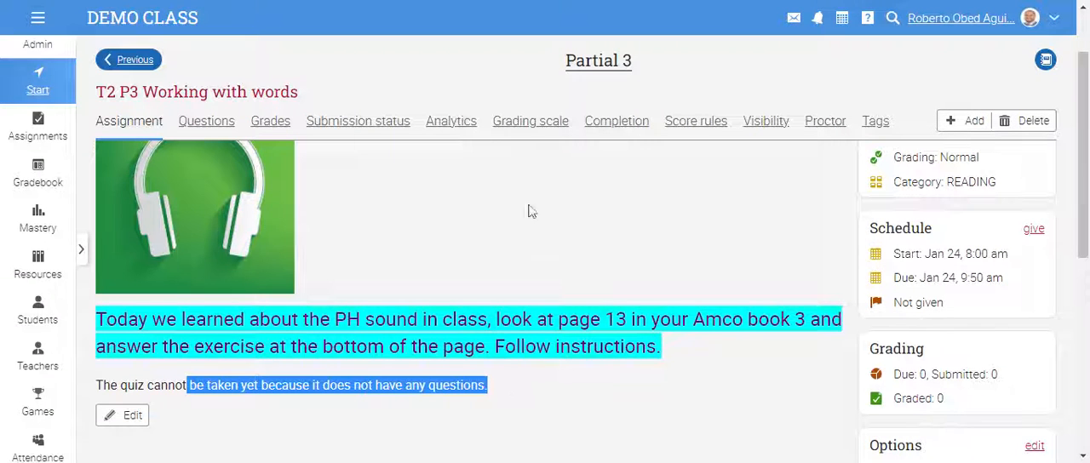
{"action": "scroll", "coordinate": [533, 243], "scroll_direction": "up", "scroll_amount": 1}
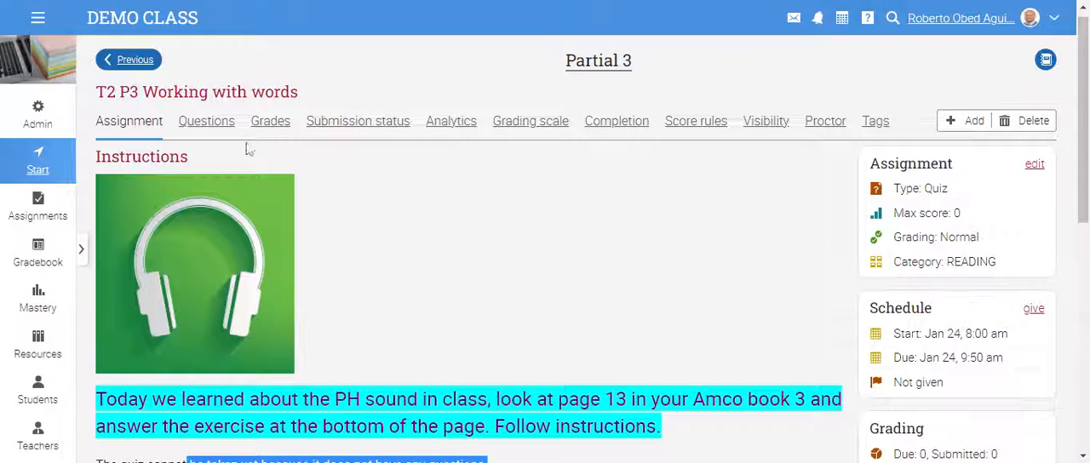
{"action": "left_click", "coordinate": [213, 123]}
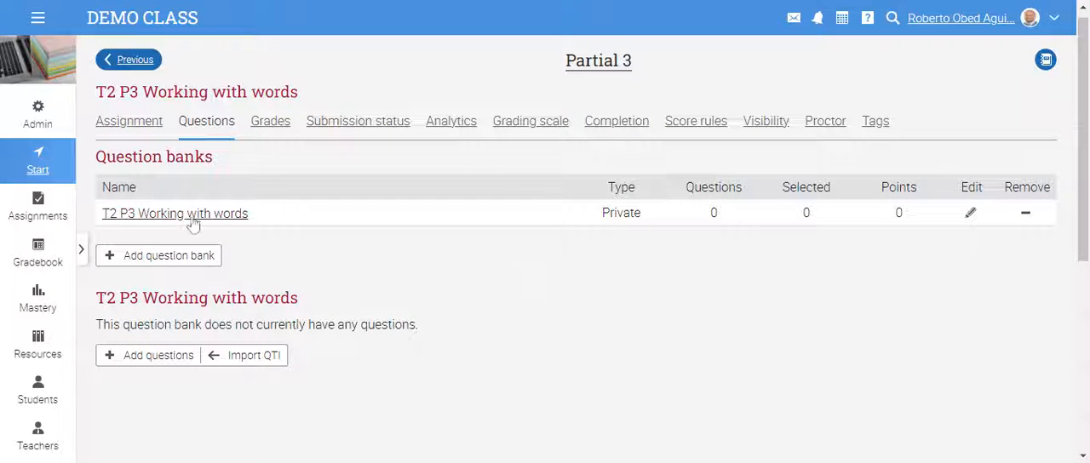
{"action": "scroll", "coordinate": [391, 289], "scroll_direction": "down", "scroll_amount": 1}
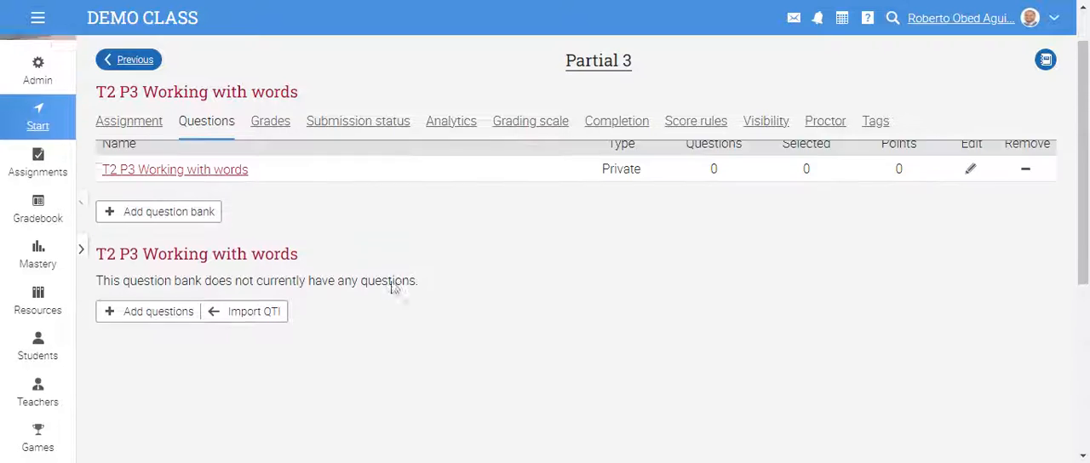
{"action": "scroll", "coordinate": [392, 288], "scroll_direction": "up", "scroll_amount": 1}
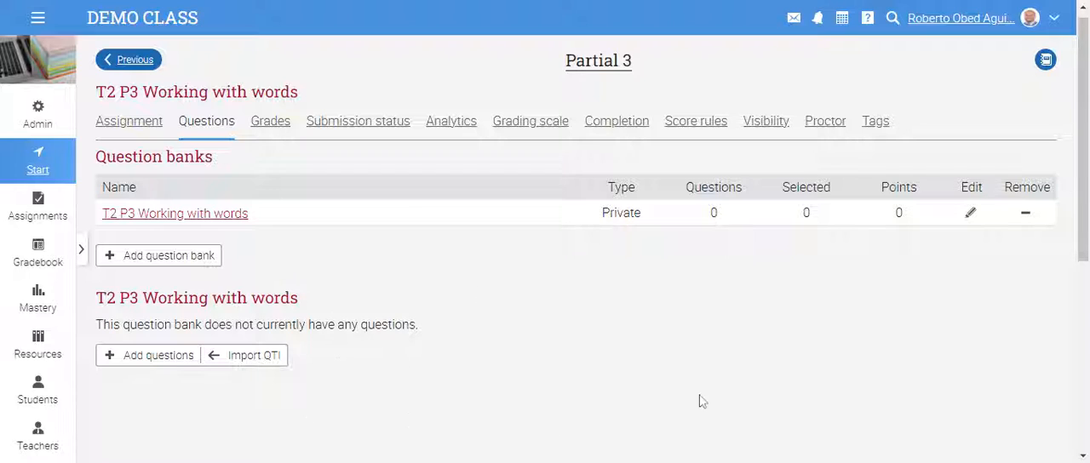
- Start adding questions to the "T2 P3 Working with words" question bank and examine the available question types
{"action": "left_click", "coordinate": [164, 357]}
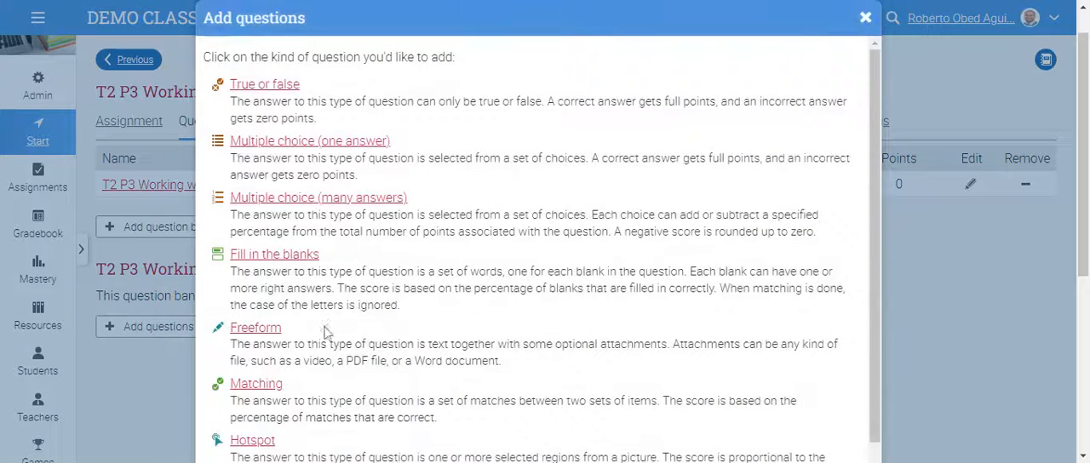
{"action": "scroll", "coordinate": [634, 321], "scroll_direction": "down", "scroll_amount": 1}
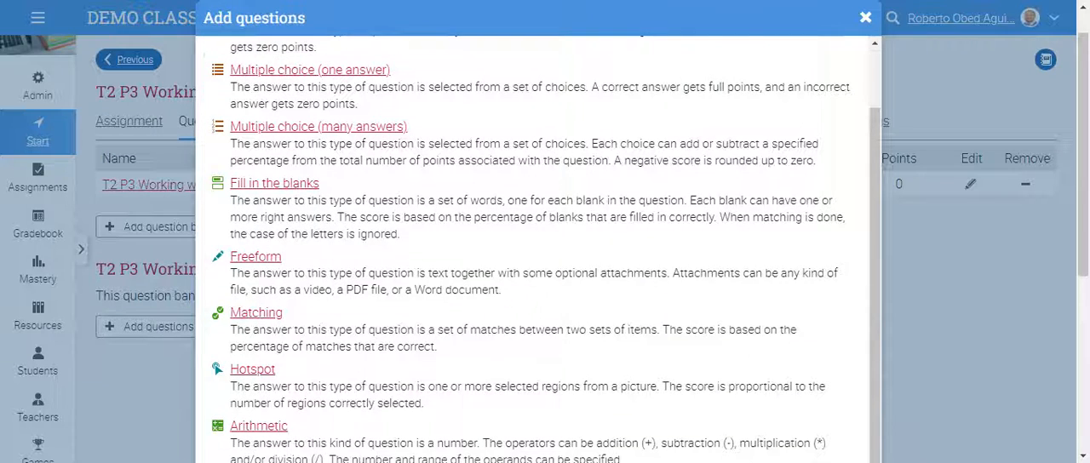
{"action": "scroll", "coordinate": [634, 321], "scroll_direction": "up", "scroll_amount": 1}
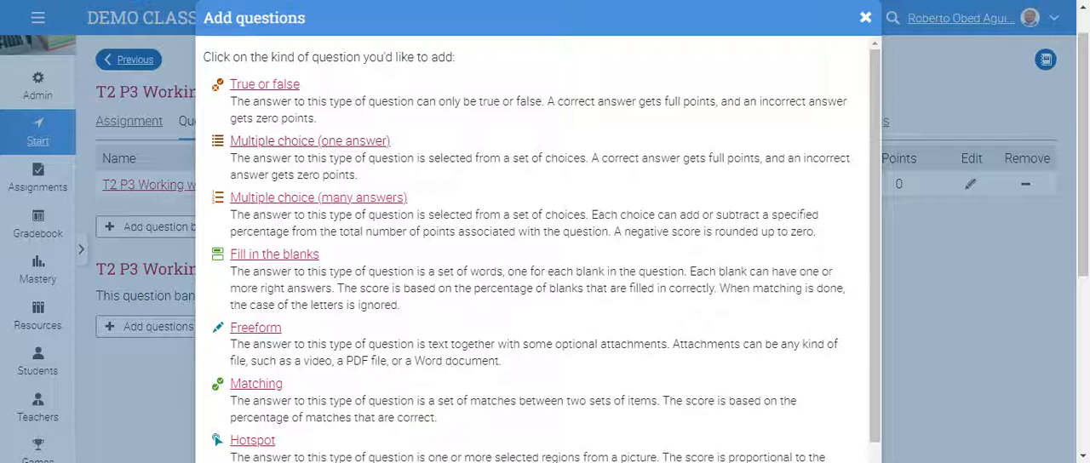
{"action": "scroll", "coordinate": [313, 143], "scroll_direction": "down", "scroll_amount": 1}
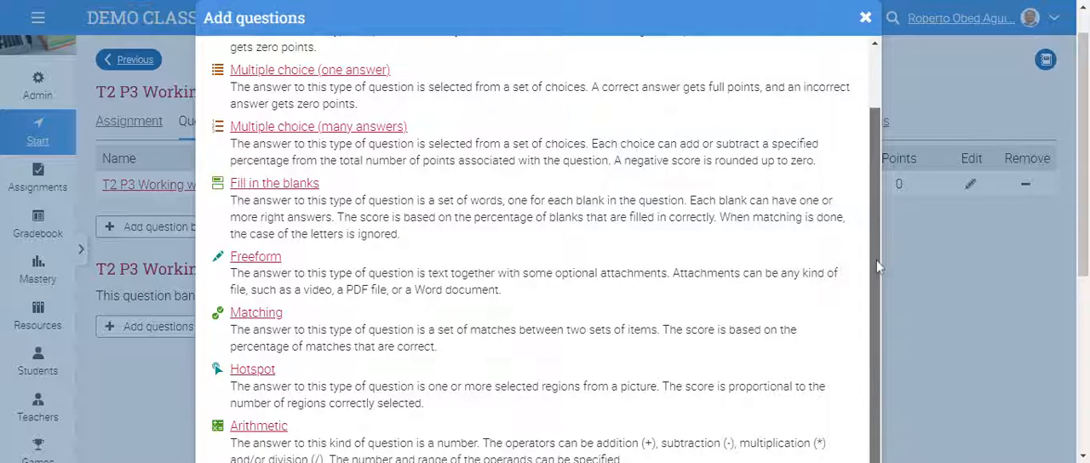
{"action": "scroll", "coordinate": [1081, 256], "scroll_direction": "down", "scroll_amount": 3}
{"action": "scroll", "coordinate": [1087, 247], "scroll_direction": "up", "scroll_amount": 1}
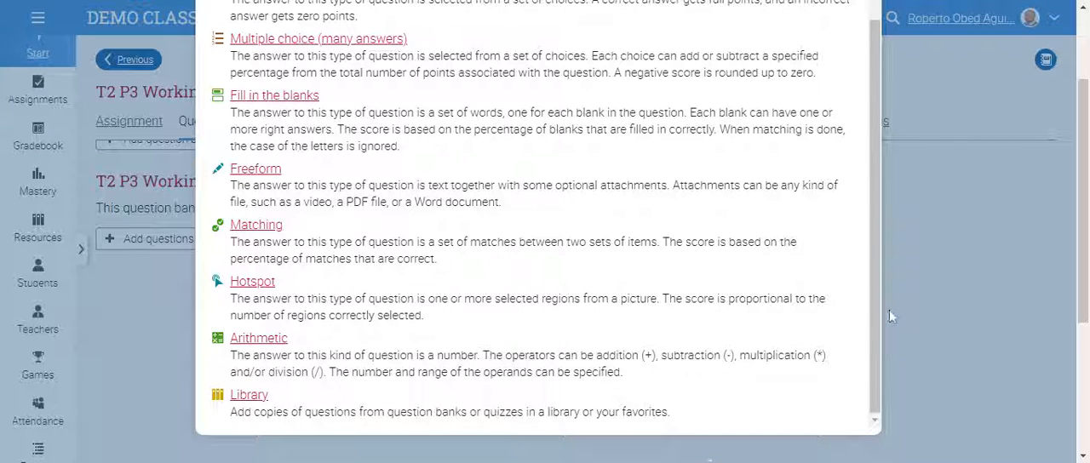
- Start a new True or false question in the question bank
{"action": "scroll", "coordinate": [889, 317], "scroll_direction": "up", "scroll_amount": 2}
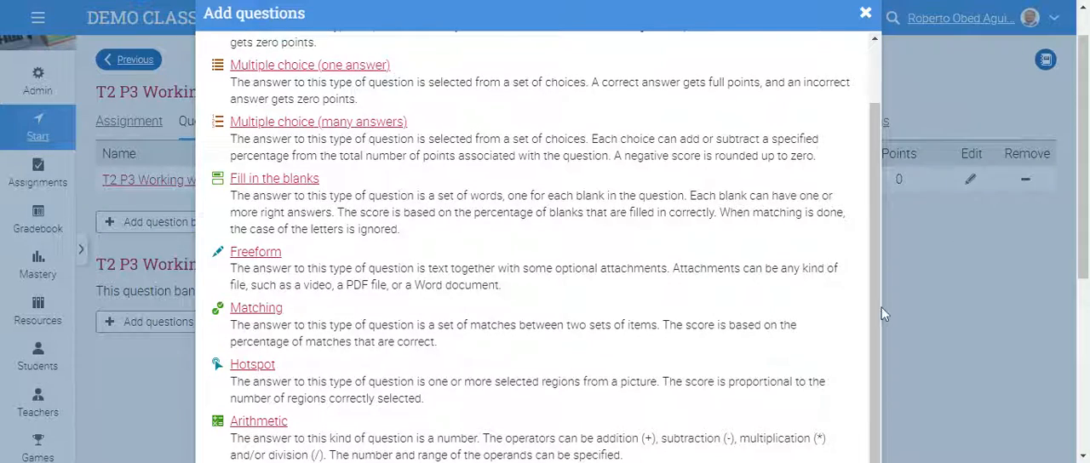
{"action": "left_click_drag", "start_coordinate": [877, 308], "coordinate": [874, 206]}
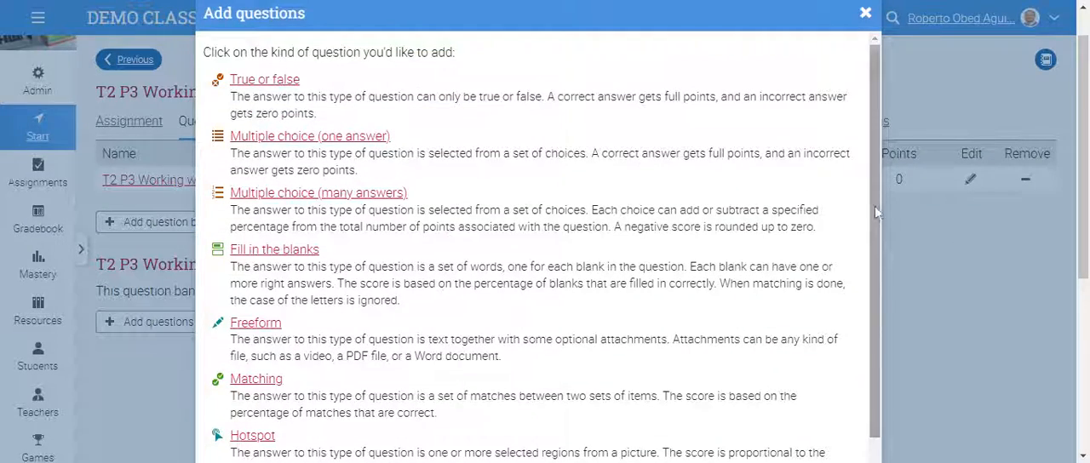
{"action": "left_click", "coordinate": [289, 79]}
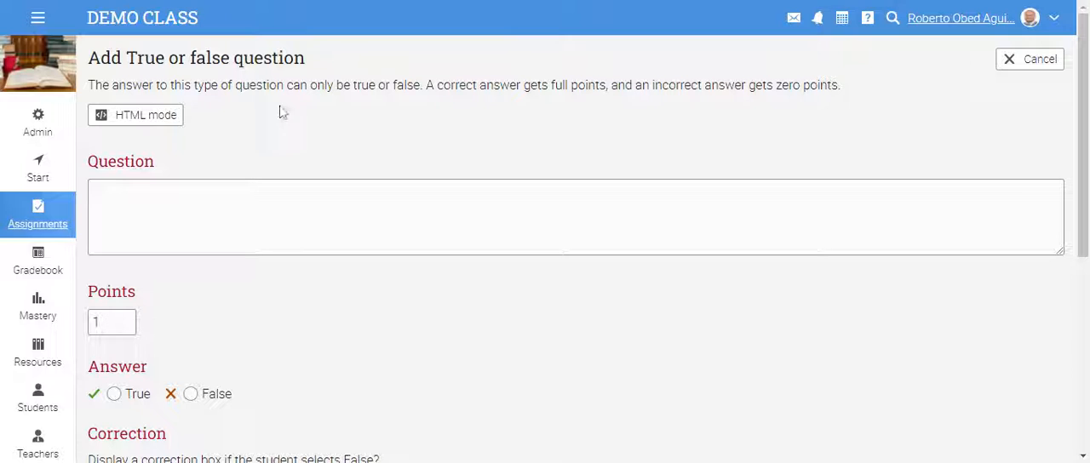
- Examine the True or false question form, from the question text and points to the answer, correction, feedback and save options
{"action": "scroll", "coordinate": [780, 270], "scroll_direction": "down", "scroll_amount": 3}
{"action": "scroll", "coordinate": [740, 267], "scroll_direction": "down", "scroll_amount": 2}
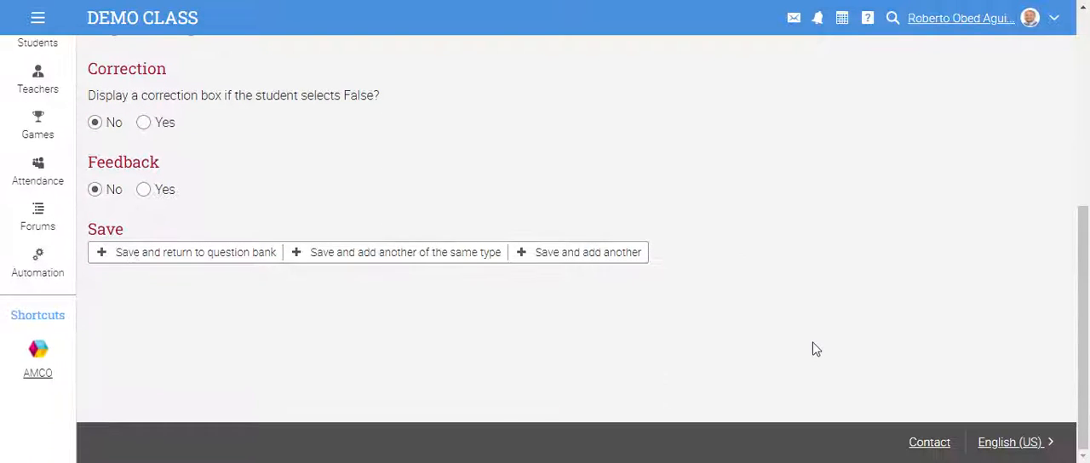
{"action": "scroll", "coordinate": [815, 345], "scroll_direction": "up", "scroll_amount": 4}
{"action": "scroll", "coordinate": [817, 341], "scroll_direction": "down", "scroll_amount": 3}
{"action": "scroll", "coordinate": [818, 338], "scroll_direction": "up", "scroll_amount": 3}
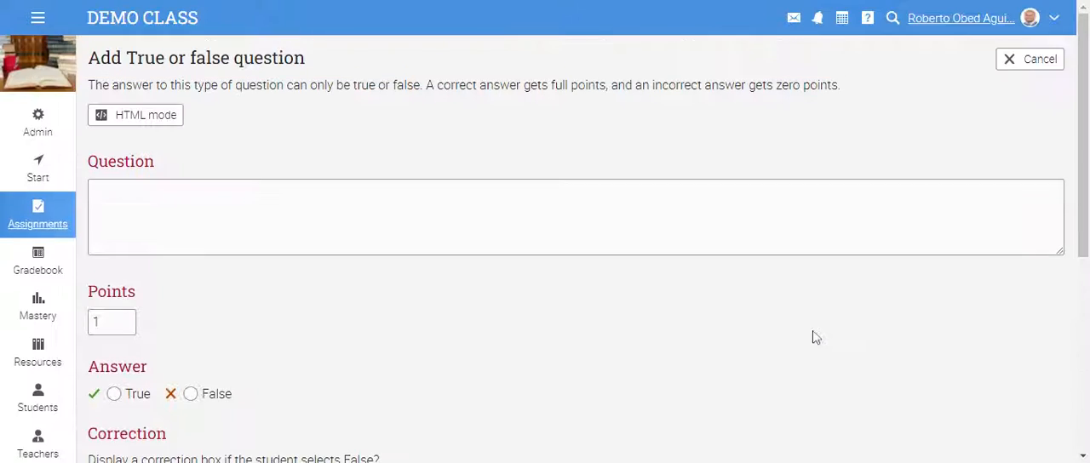
{"action": "left_click", "coordinate": [247, 224]}
{"action": "scroll", "coordinate": [110, 232], "scroll_direction": "down", "scroll_amount": 2}
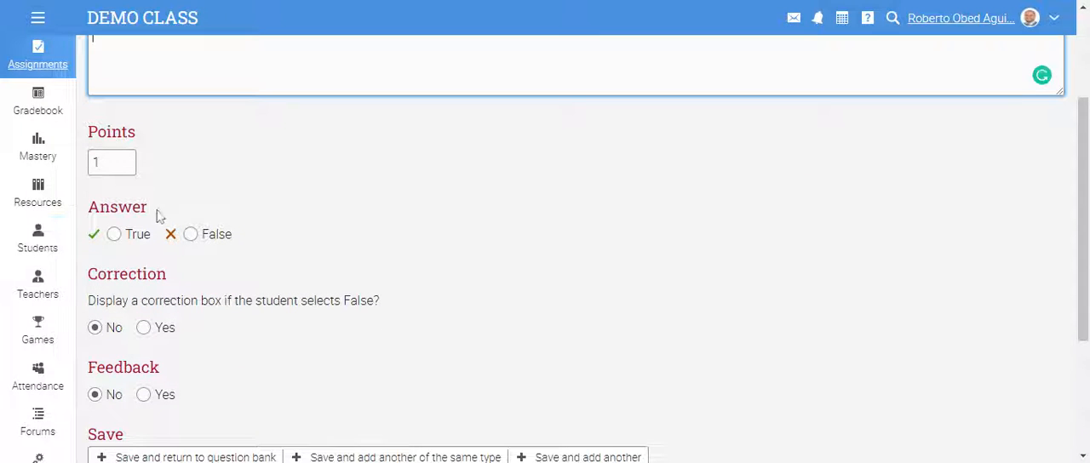
{"action": "scroll", "coordinate": [209, 315], "scroll_direction": "down", "scroll_amount": 2}
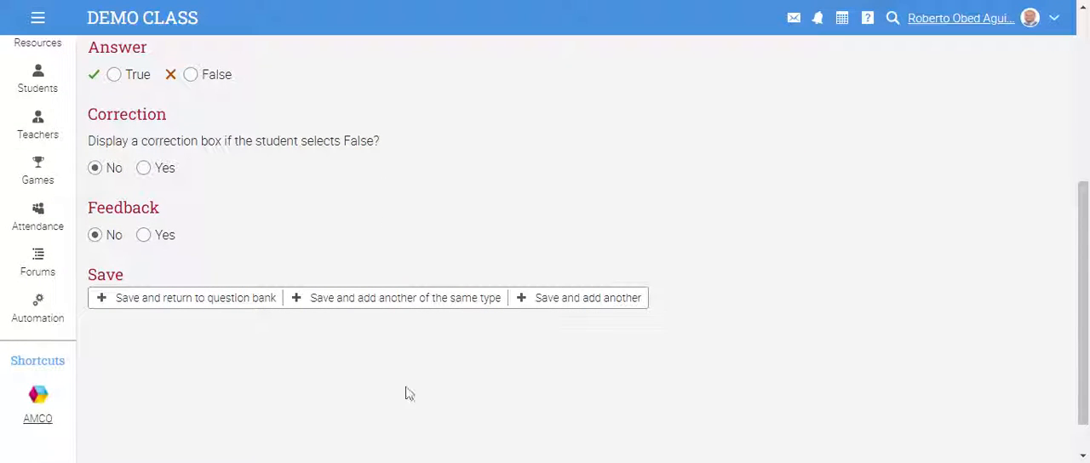
{"action": "scroll", "coordinate": [983, 340], "scroll_direction": "up", "scroll_amount": 4}
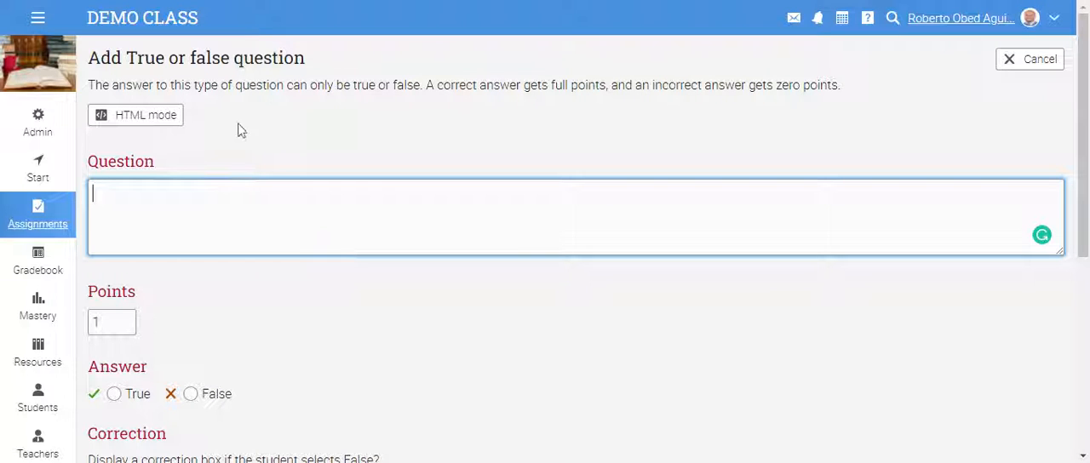
- Switch the question editor to HTML mode and enter the question text "How many syllables does the word COMPUTER have"
{"action": "left_click", "coordinate": [149, 125]}
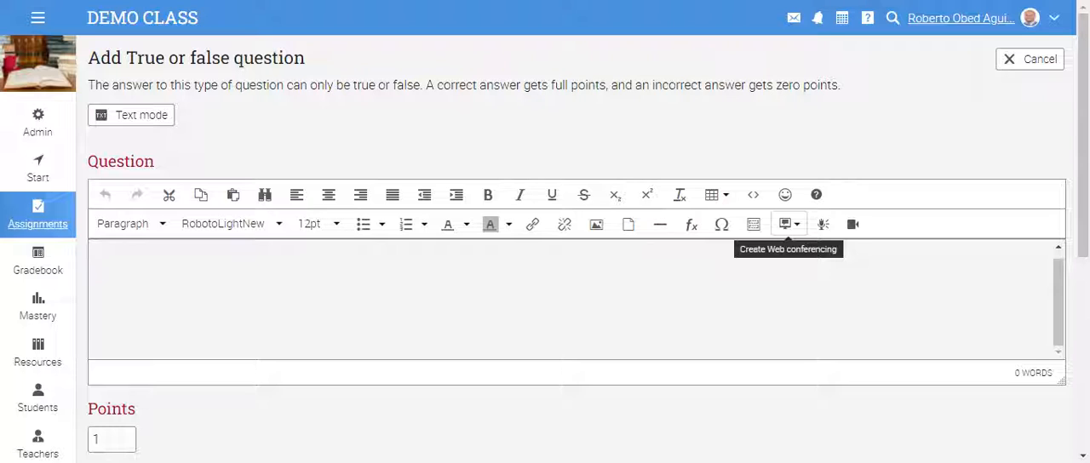
{"action": "left_click", "coordinate": [825, 233]}
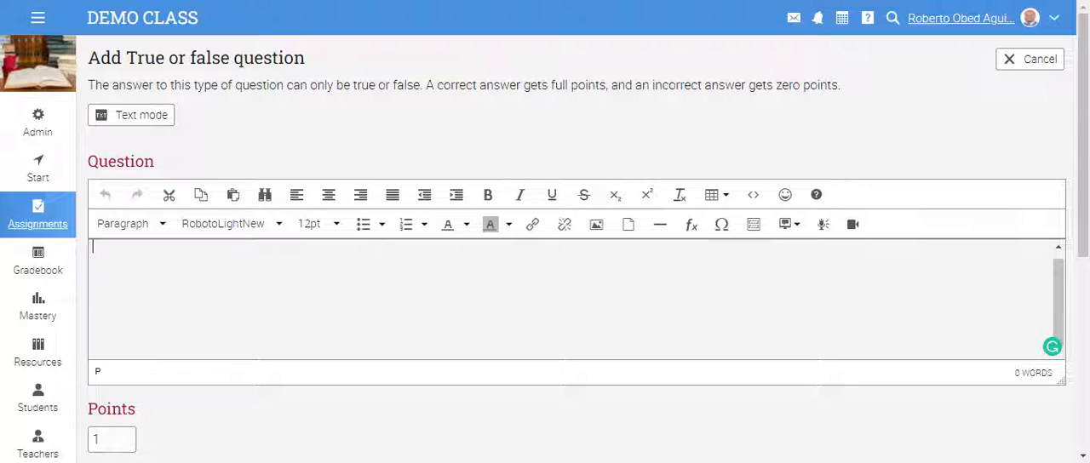
{"action": "type", "text": "Wh"}
{"action": "type", "text": "How many "}
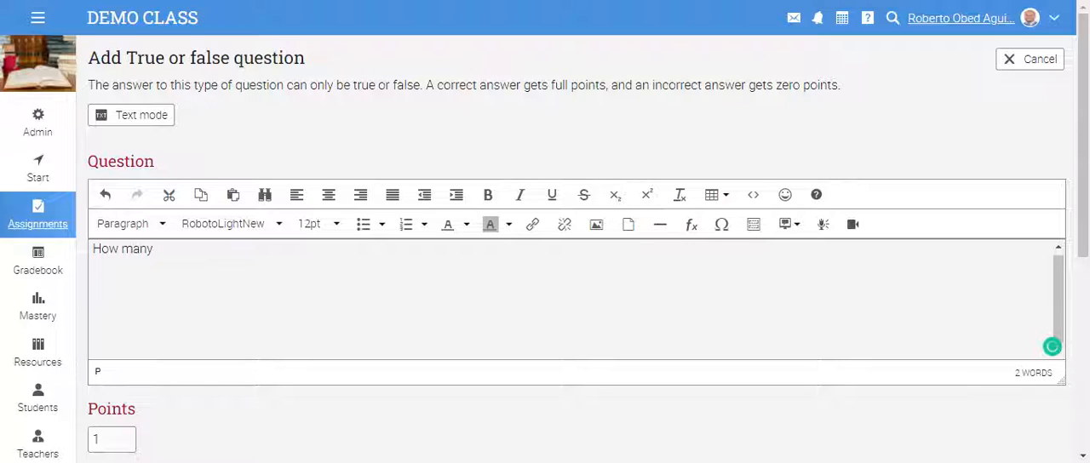
{"action": "type", "text": "syllab"}
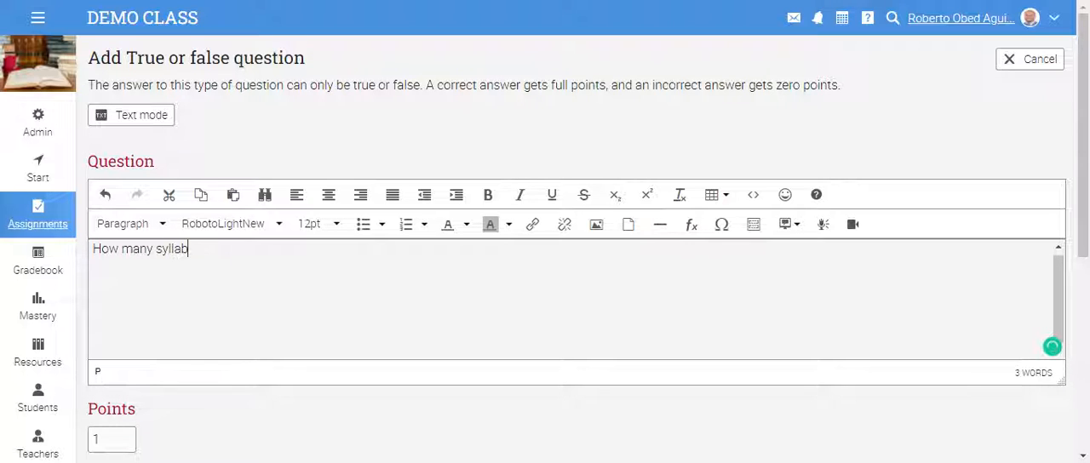
{"action": "type", "text": "les does the"}
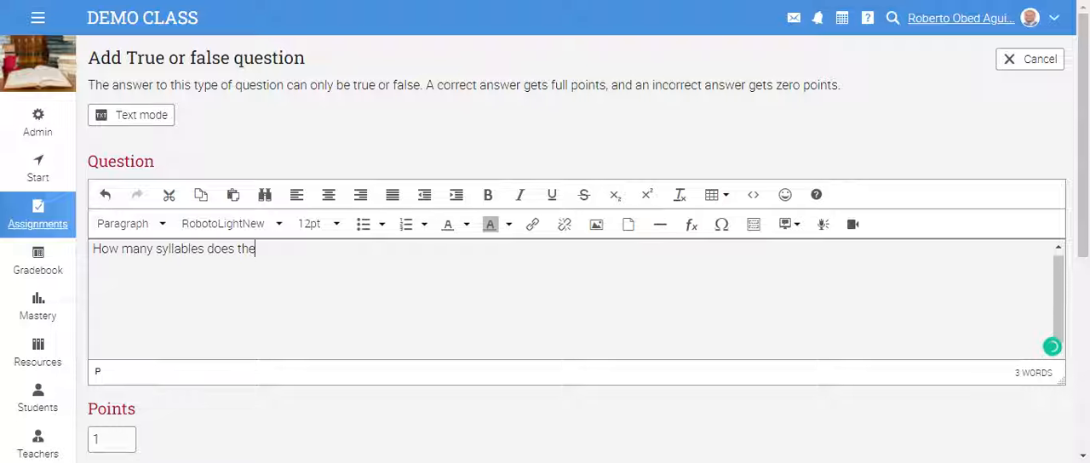
{"action": "type", "text": " word "}
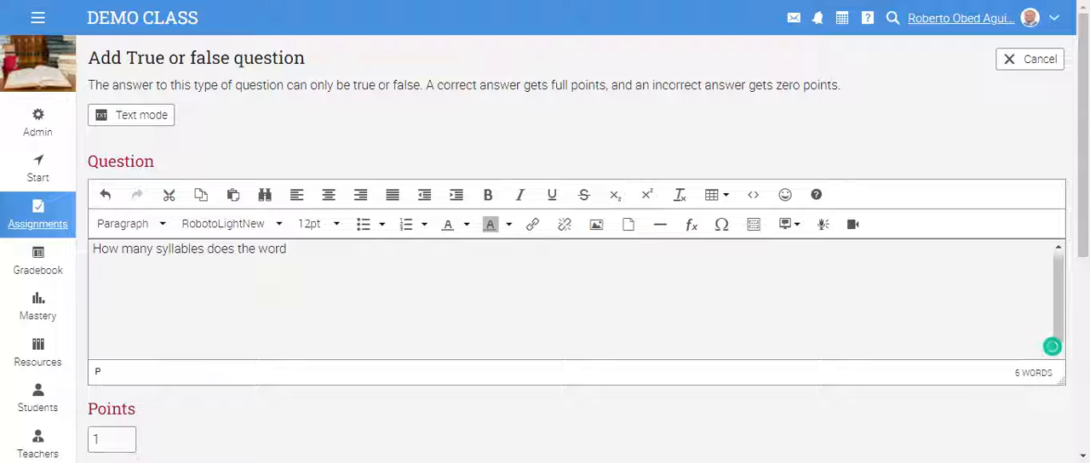
{"action": "type", "text": "COMPUTER have )"}
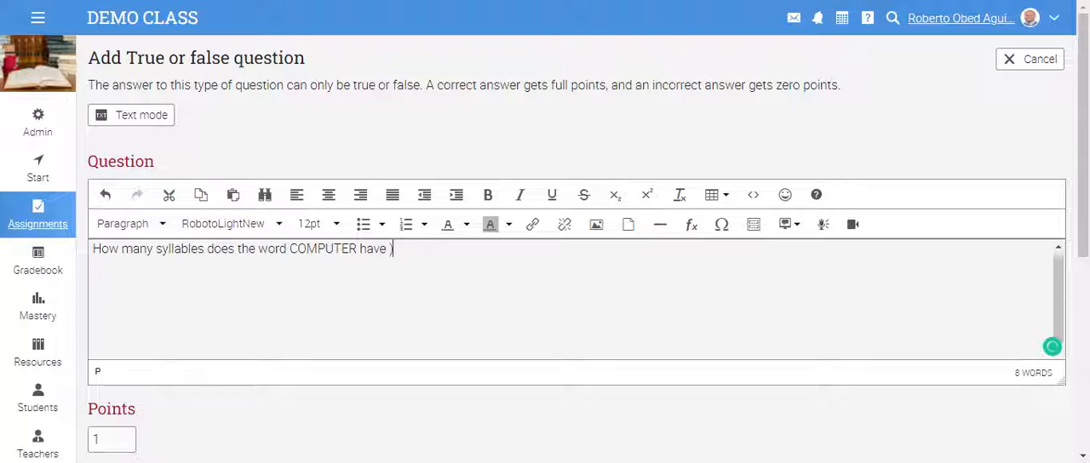
{"action": "key", "text": "BackSpace"}
- Upload the local image challenge-3(4).jpg and insert it after the question text
{"action": "left_click", "coordinate": [596, 224]}
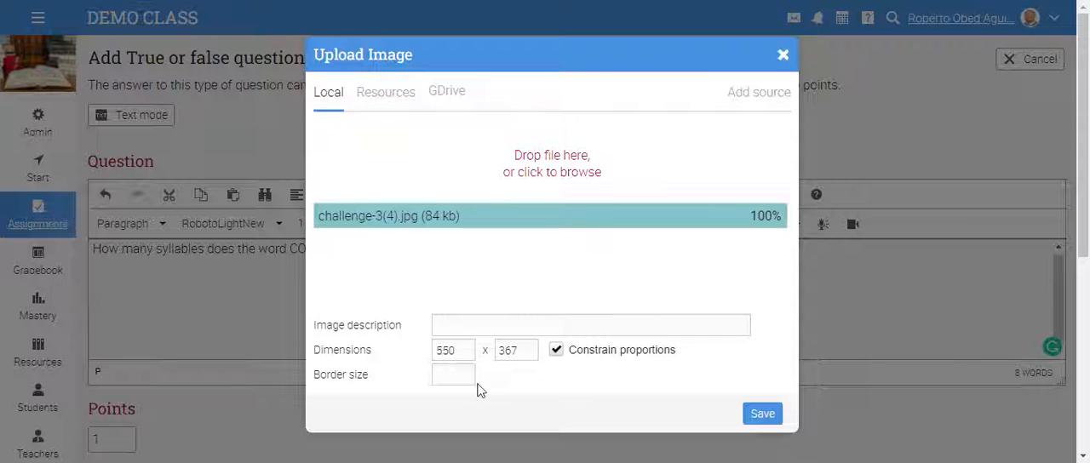
{"action": "left_click", "coordinate": [774, 421]}
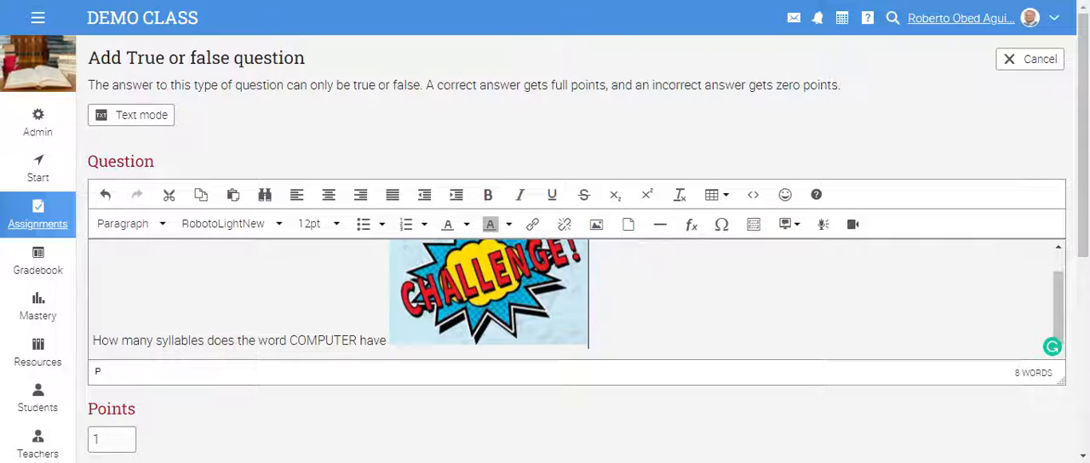
{"action": "scroll", "coordinate": [363, 287], "scroll_direction": "down", "scroll_amount": 2}
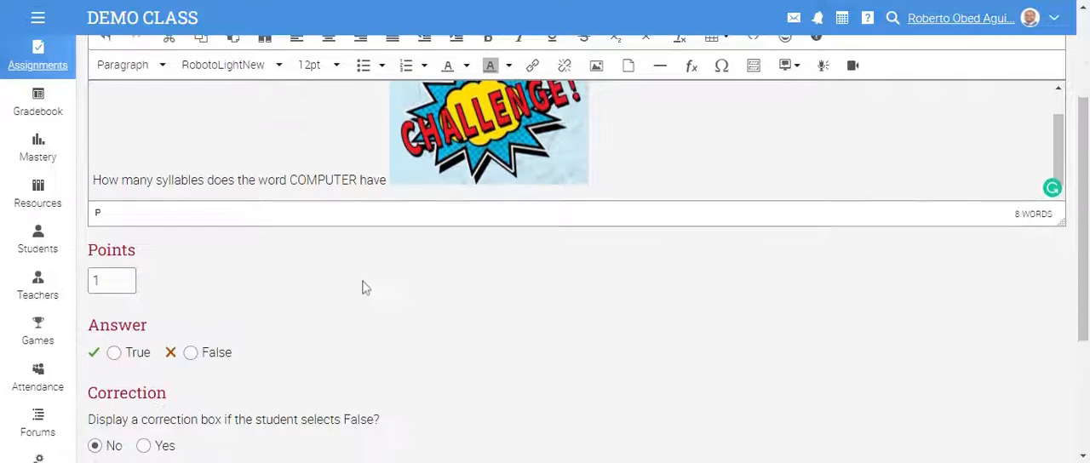
{"action": "scroll", "coordinate": [363, 287], "scroll_direction": "up", "scroll_amount": 2}
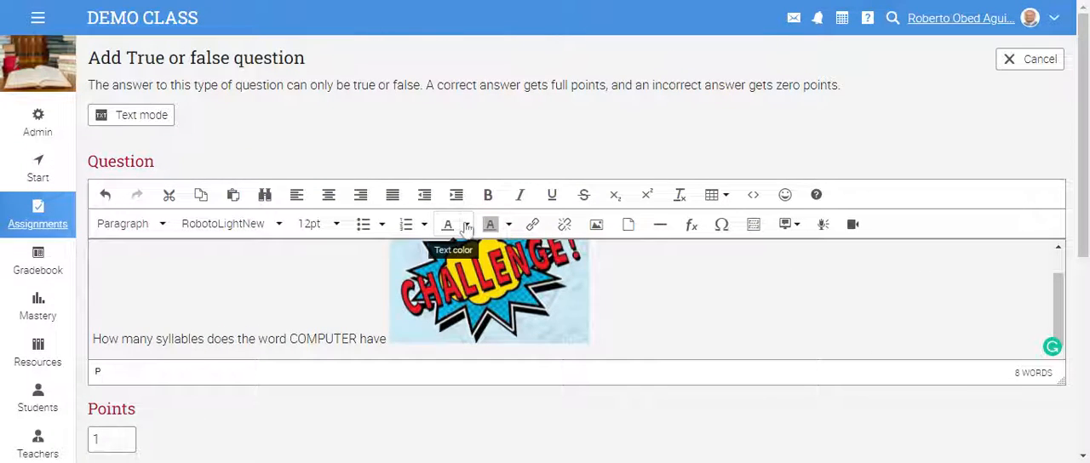
{"action": "left_click", "coordinate": [467, 226]}
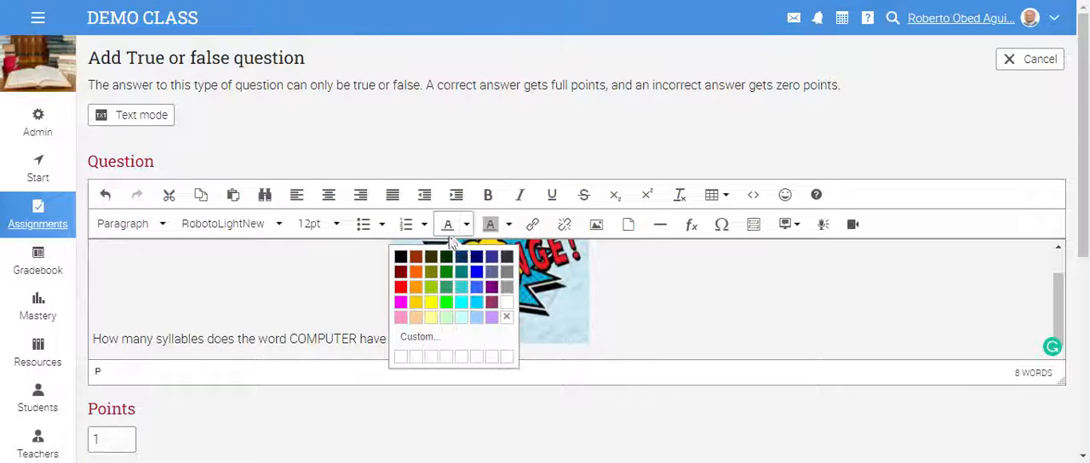
{"action": "left_click", "coordinate": [582, 289]}
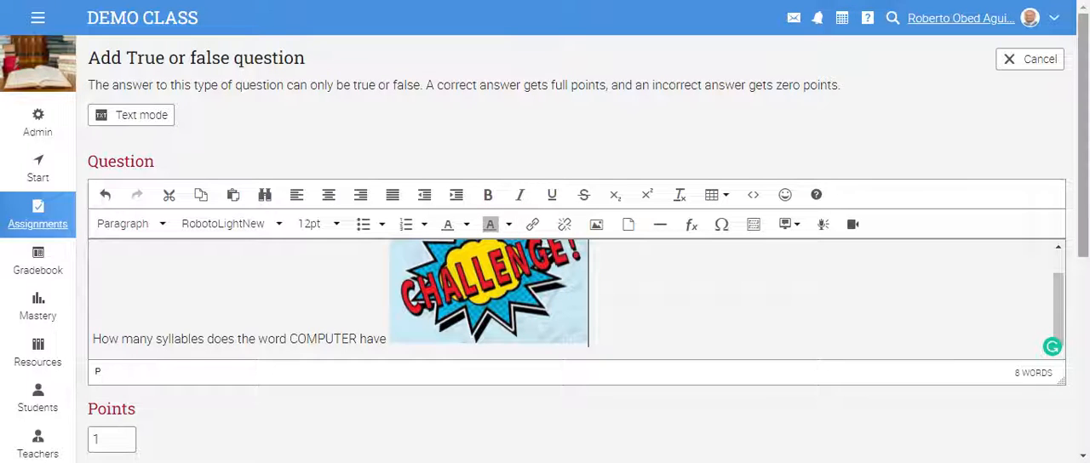
- Rewrite the question text before the image as the statement "the word COMPUTER has 5 syllables."
{"action": "scroll", "coordinate": [1079, 223], "scroll_direction": "down", "scroll_amount": 1}
{"action": "scroll", "coordinate": [286, 358], "scroll_direction": "down", "scroll_amount": 1}
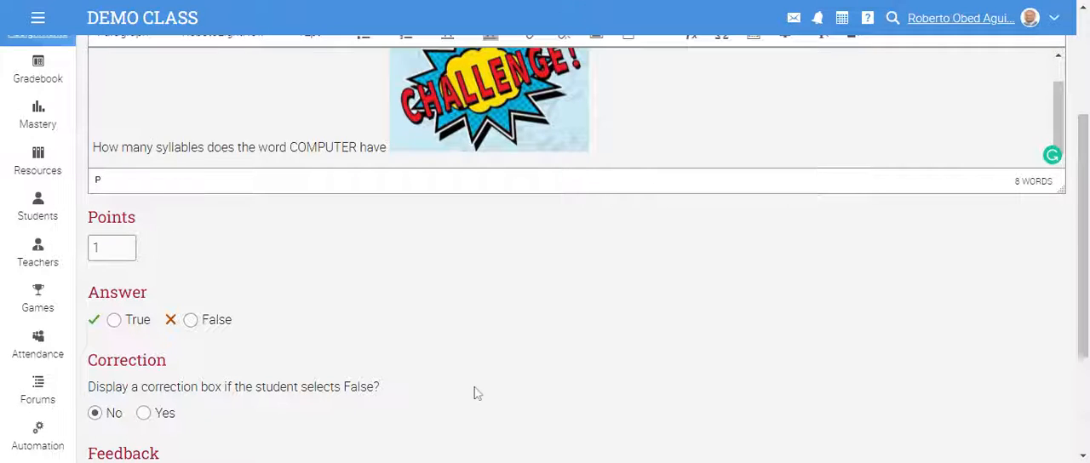
{"action": "key", "text": "BackSpace"}
{"action": "key", "text": "BackSpace"}
{"action": "key", "text": "BackSpace"}
{"action": "key", "text": "BackSpace"}
{"action": "key", "text": "BackSpace"}
{"action": "key", "text": "BackSpace"}
{"action": "key", "text": "BackSpace"}
{"action": "key", "text": "BackSpace"}
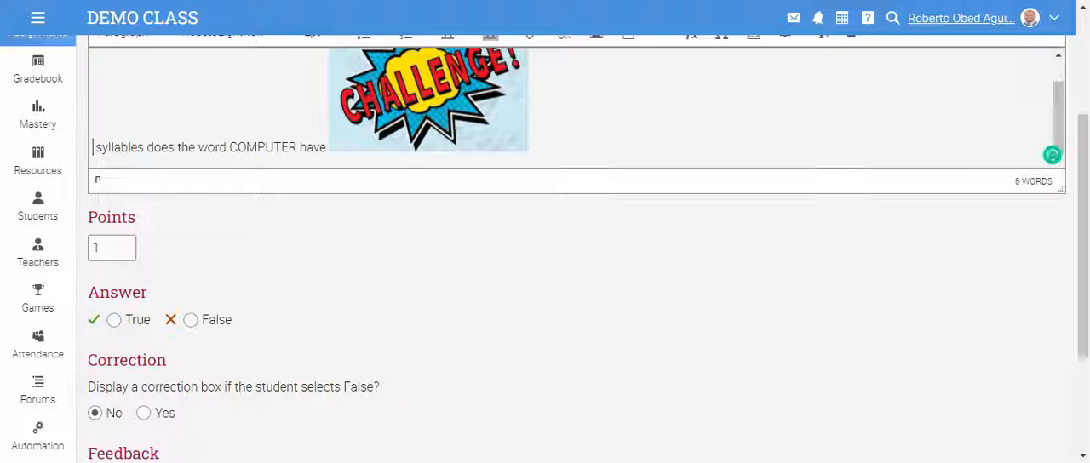
{"action": "left_click_drag", "start_coordinate": [175, 148], "coordinate": [93, 147]}
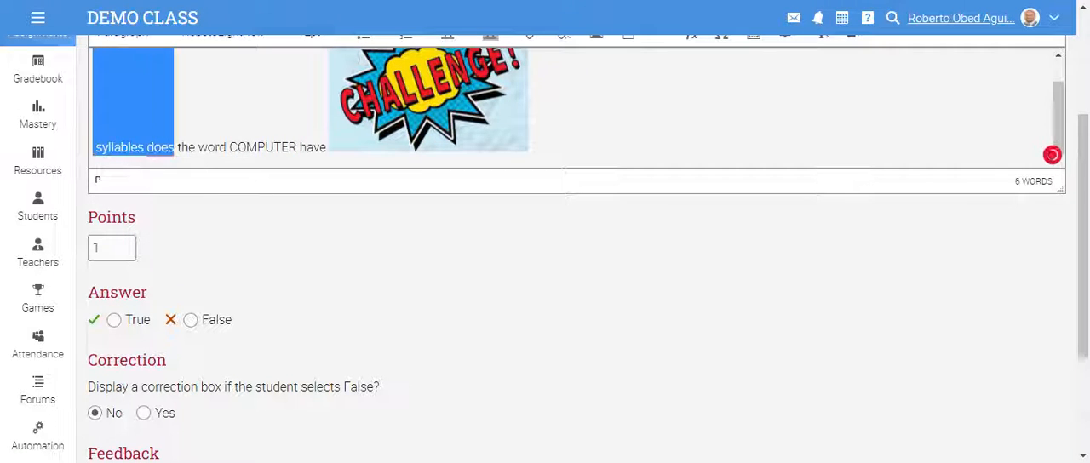
{"action": "key", "text": "BackSpace"}
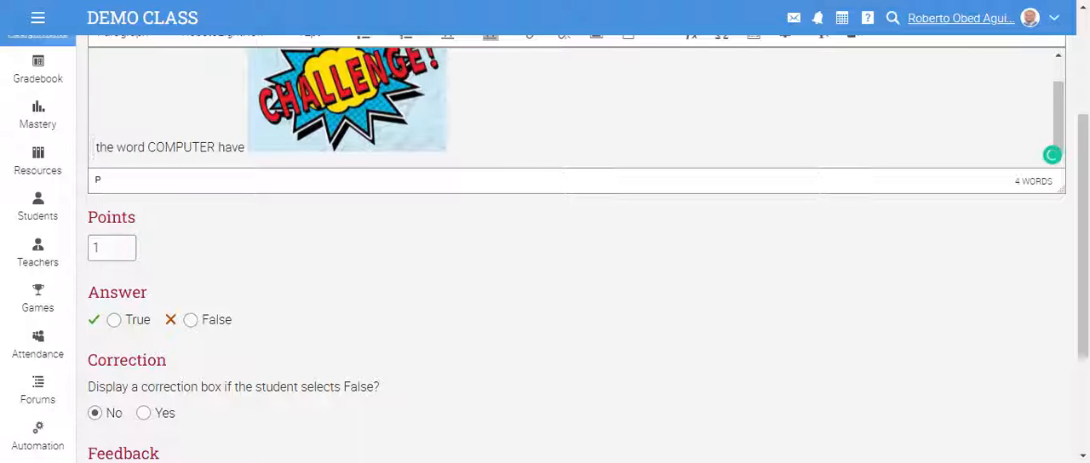
{"action": "key", "text": "End"}
{"action": "key", "text": "BackSpace"}
{"action": "key", "text": "BackSpace"}
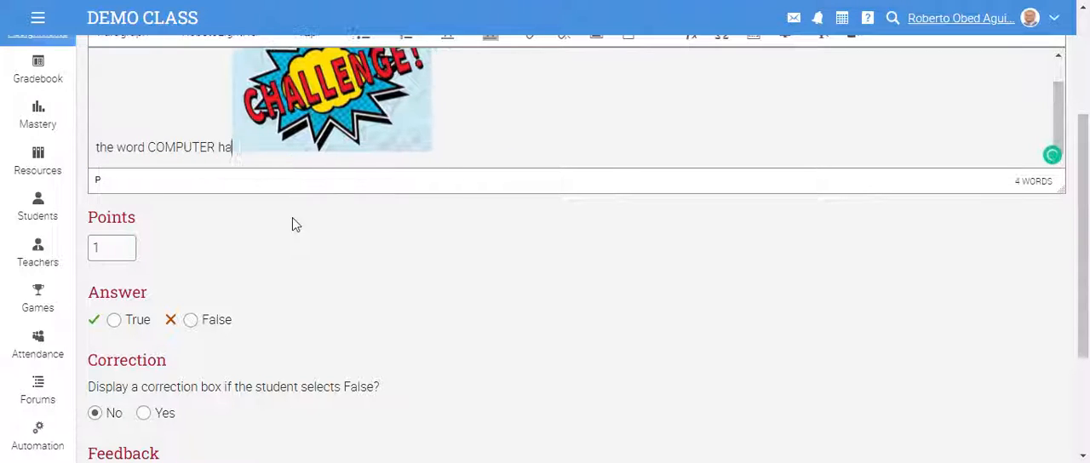
{"action": "type", "text": "s 5 "}
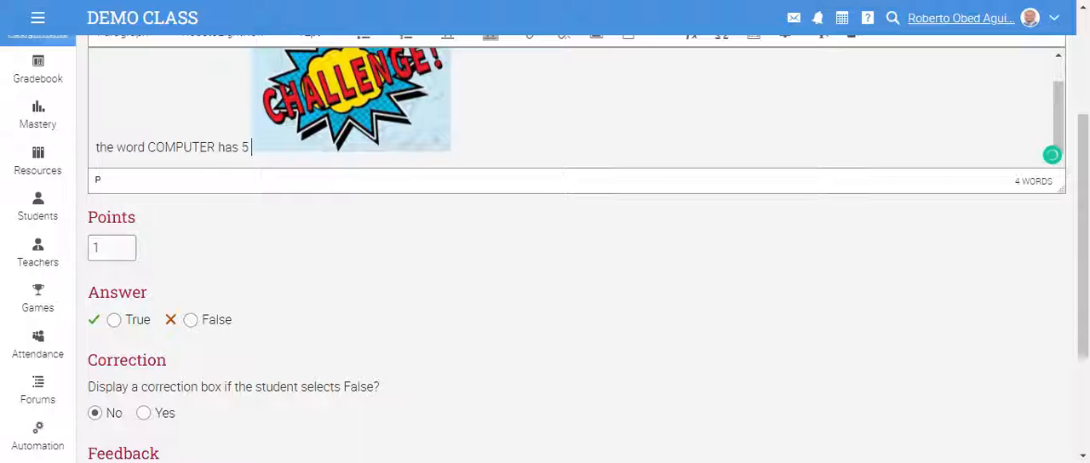
{"action": "type", "text": "syllables."}
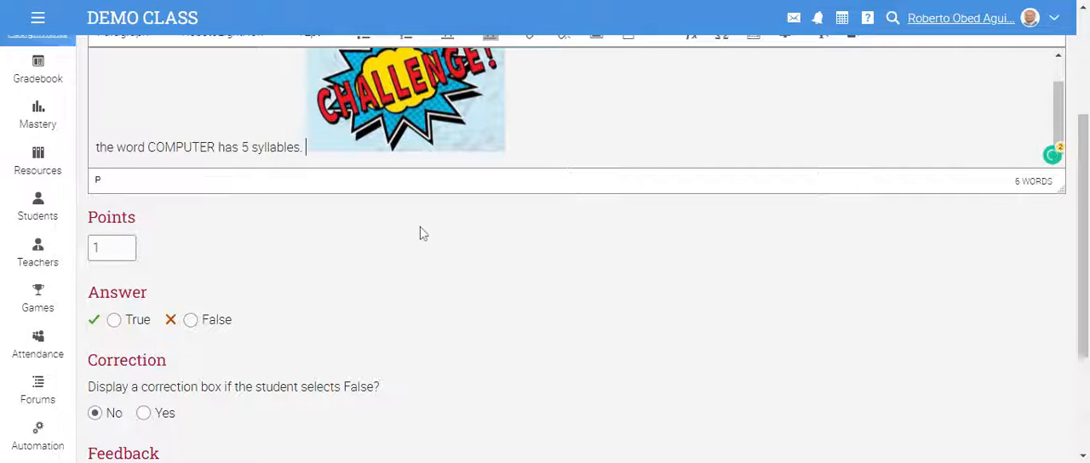
- Mark False as the correct answer and enable the correction box for students who select False
{"action": "scroll", "coordinate": [208, 335], "scroll_direction": "down", "scroll_amount": 1}
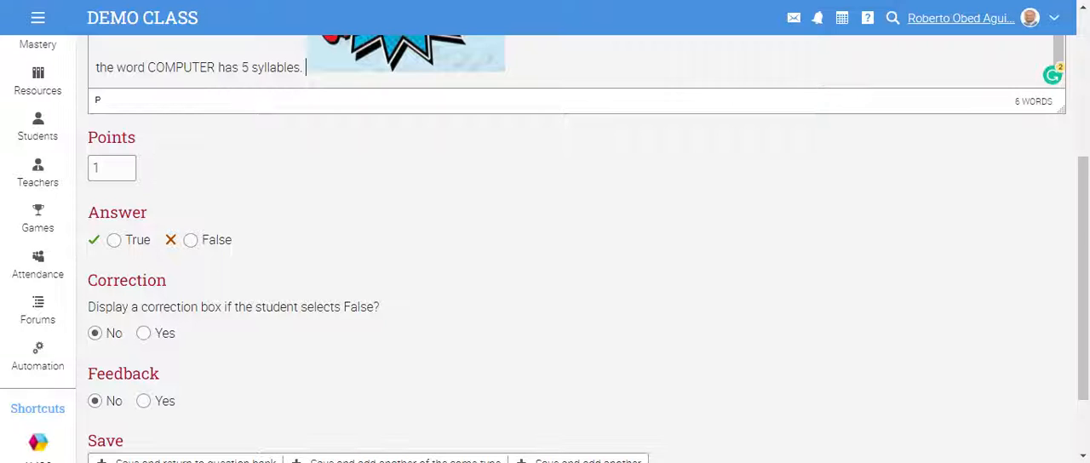
{"action": "left_click", "coordinate": [190, 239]}
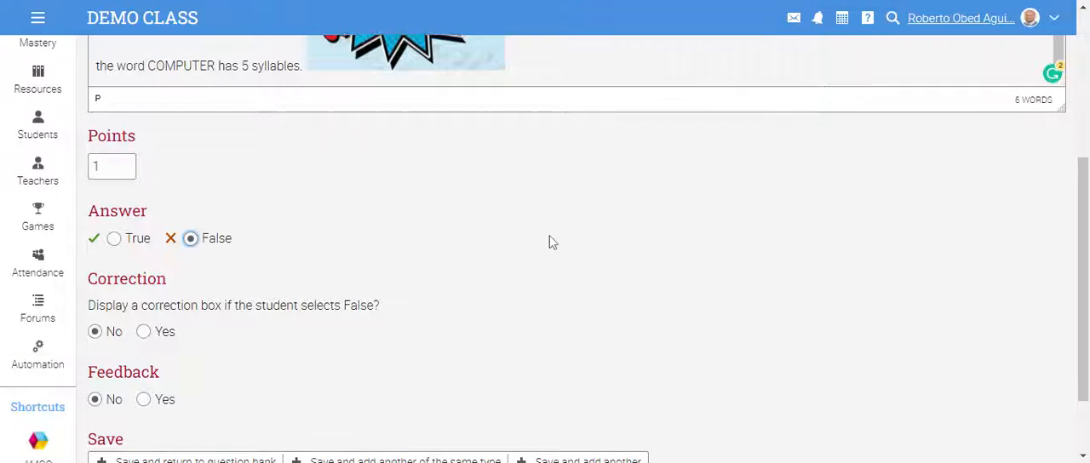
{"action": "scroll", "coordinate": [552, 241], "scroll_direction": "down", "scroll_amount": 1}
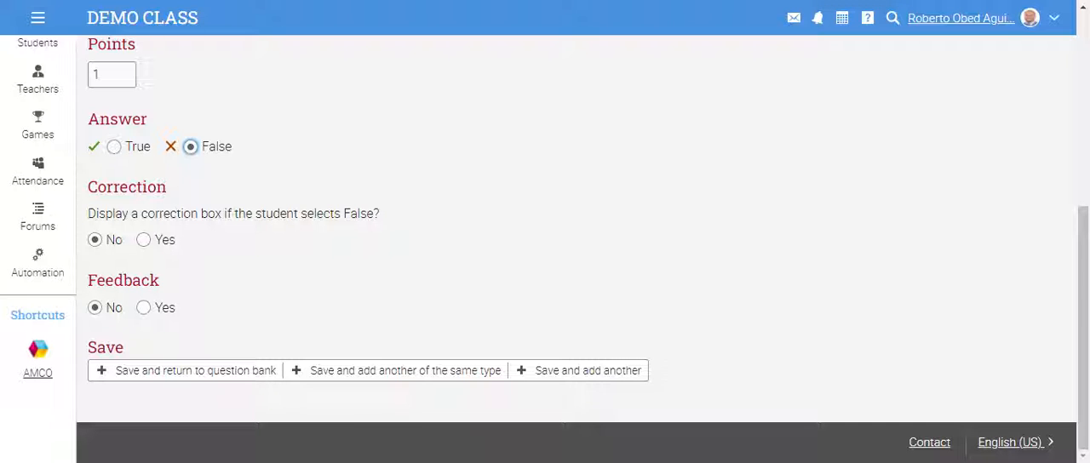
{"action": "left_click", "coordinate": [144, 240]}
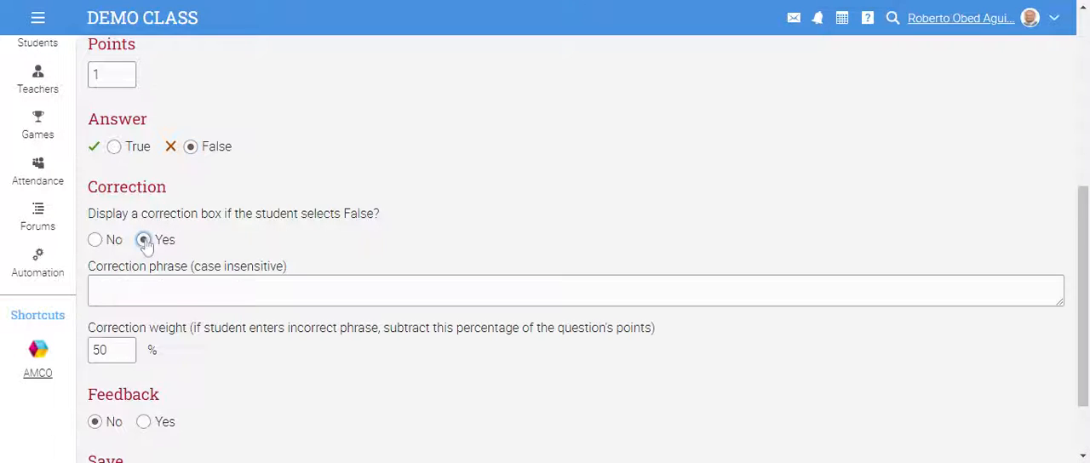
- Enter "Remeber to countsdvlkdjflkjfo" as the correction phrase
{"action": "left_click", "coordinate": [256, 291]}
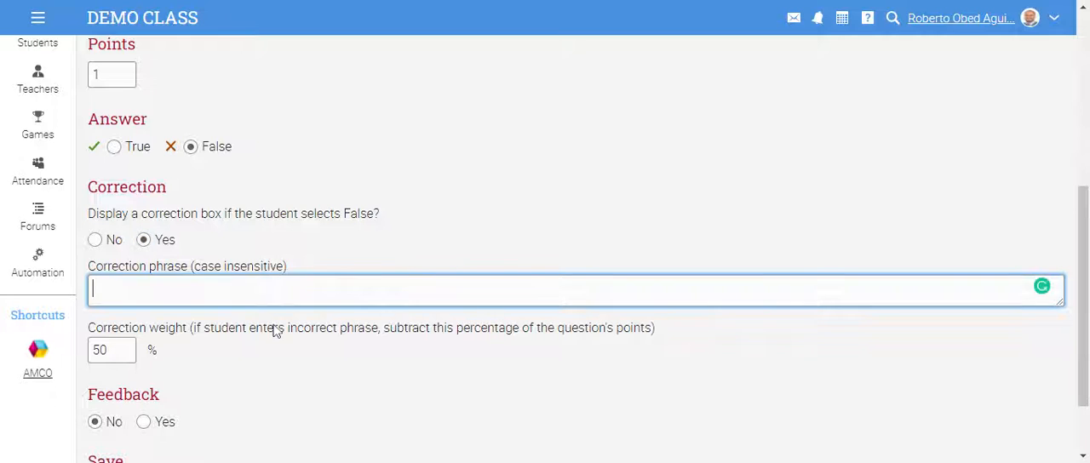
{"action": "type", "text": "Remeber"}
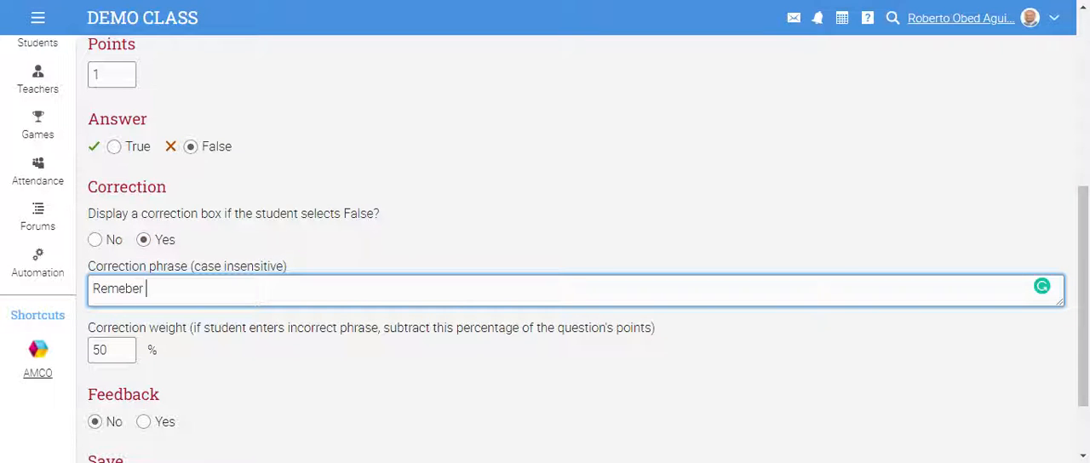
{"action": "type", "text": " to coun"}
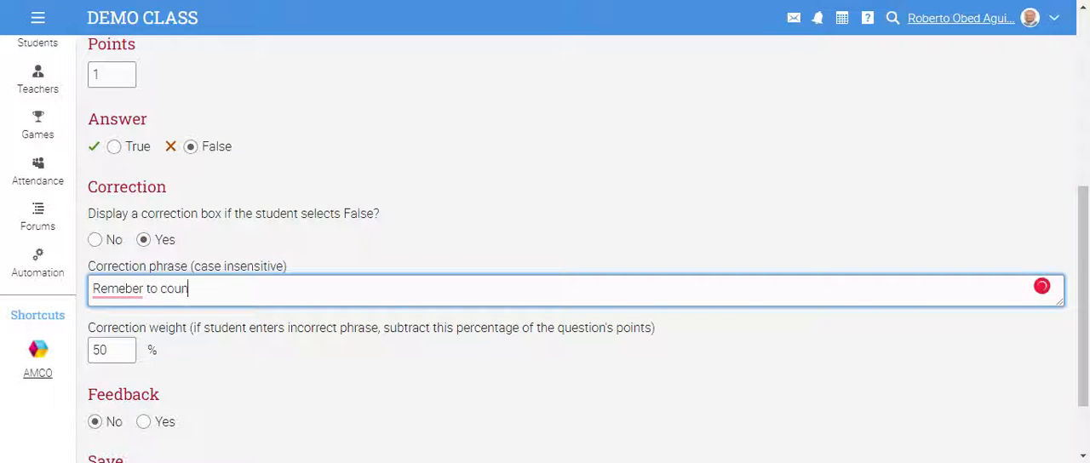
{"action": "type", "text": "tsdvlkdjflkjfolkdsflkdfkjdbfkjdfjdhfkj"}
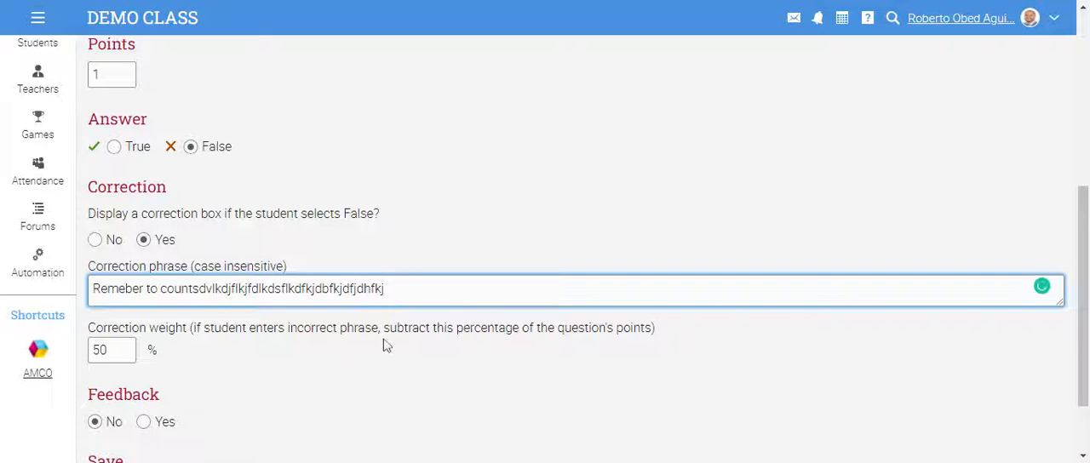
- Complete the correction phrase as "Remeber to countsdvlkdjflkjfdlkdsflkdfkjdbfkjdfjdhfkj", keeping the 50% correction weight
{"action": "scroll", "coordinate": [384, 343], "scroll_direction": "down", "scroll_amount": 1}
{"action": "left_click", "coordinate": [358, 316]}
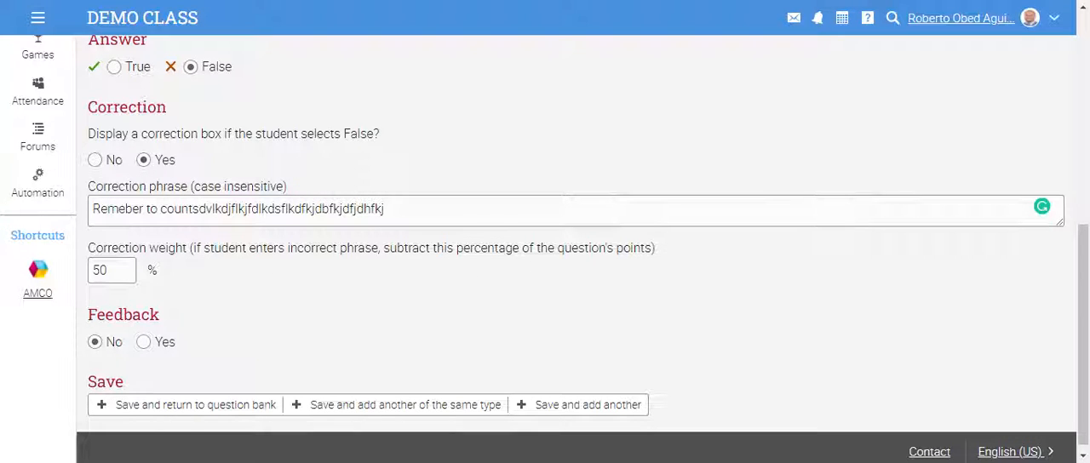
{"action": "left_click", "coordinate": [109, 270]}
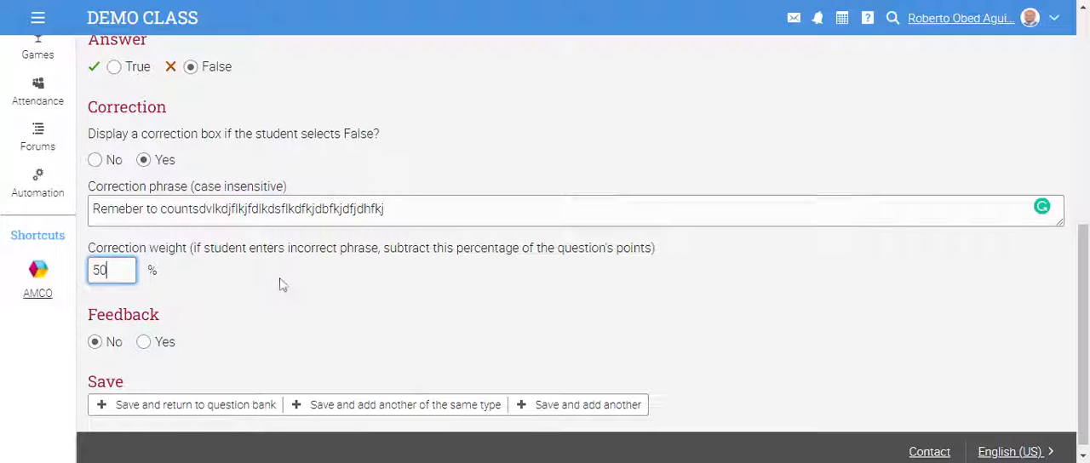
- Enable feedback for the question, leave the True and False feedback texts blank, and save it with the option to add another
{"action": "left_click", "coordinate": [144, 341]}
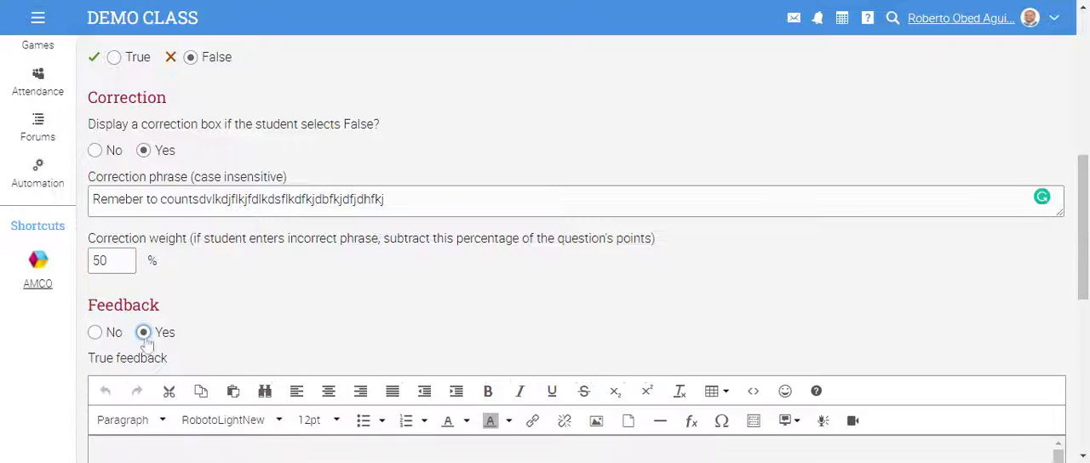
{"action": "scroll", "coordinate": [435, 312], "scroll_direction": "down", "scroll_amount": 3}
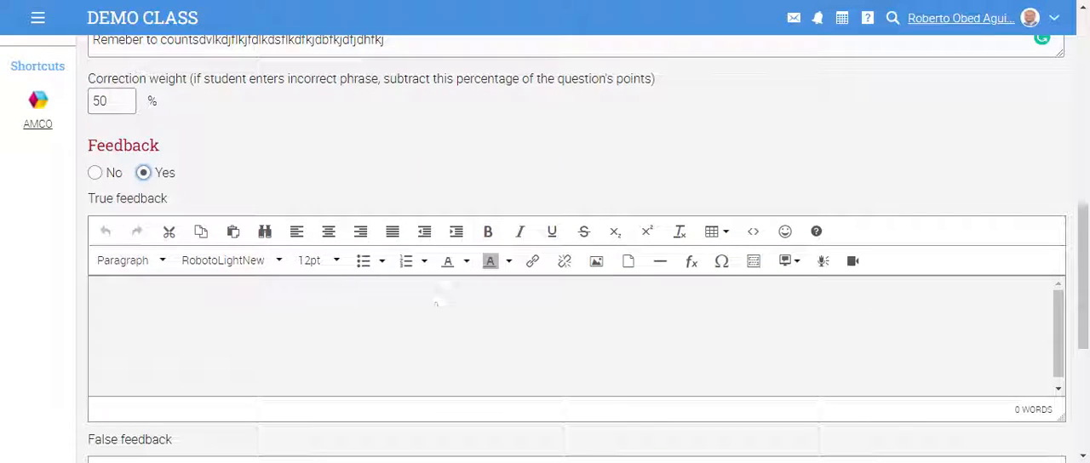
{"action": "left_click", "coordinate": [94, 289]}
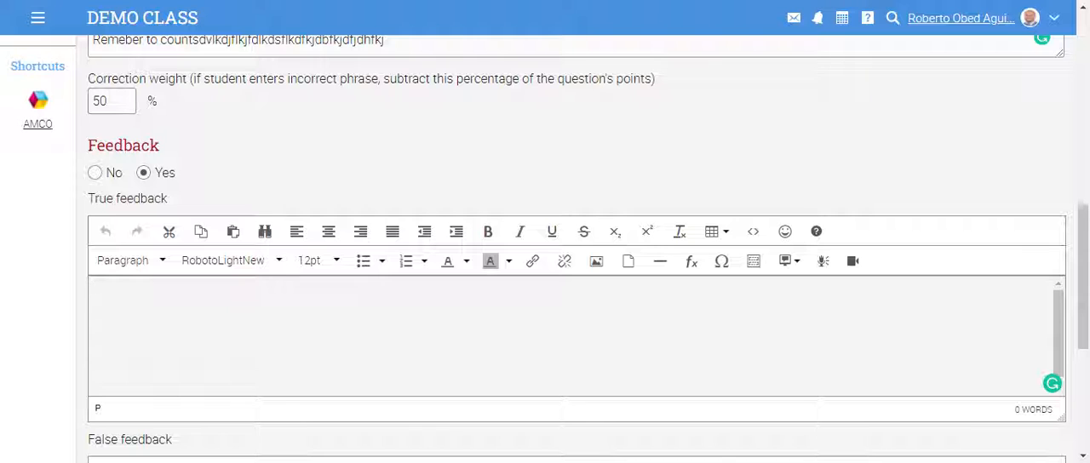
{"action": "scroll", "coordinate": [428, 275], "scroll_direction": "down", "scroll_amount": 3}
{"action": "scroll", "coordinate": [476, 293], "scroll_direction": "down", "scroll_amount": 3}
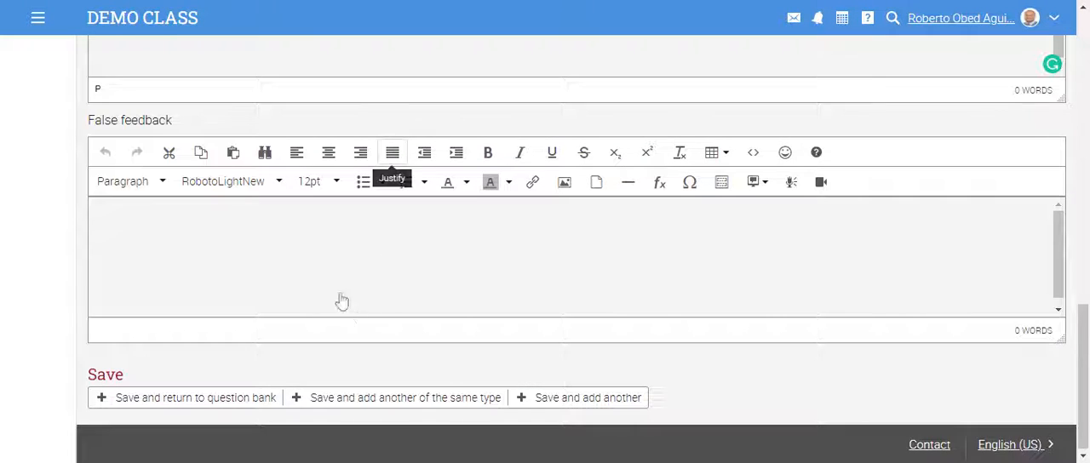
{"action": "scroll", "coordinate": [250, 284], "scroll_direction": "up", "scroll_amount": 4}
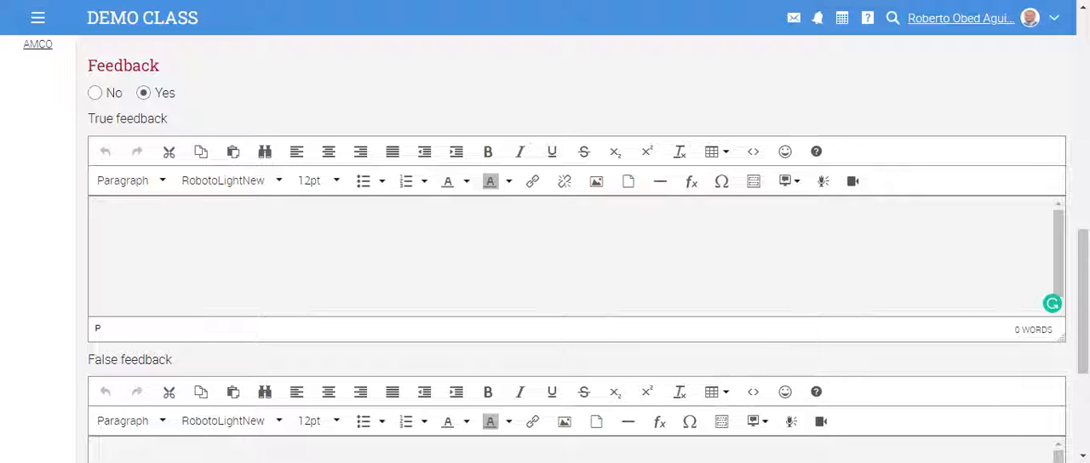
{"action": "scroll", "coordinate": [323, 372], "scroll_direction": "down", "scroll_amount": 2}
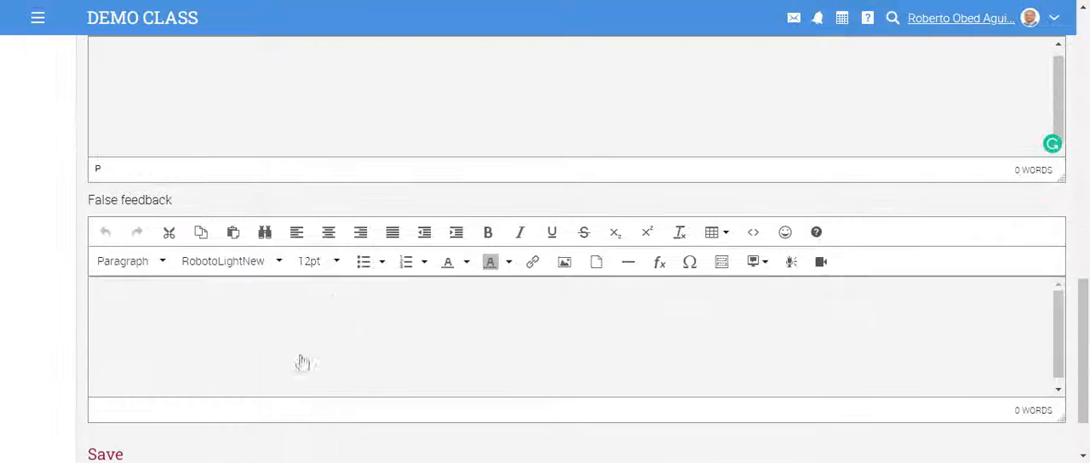
{"action": "left_click", "coordinate": [301, 312]}
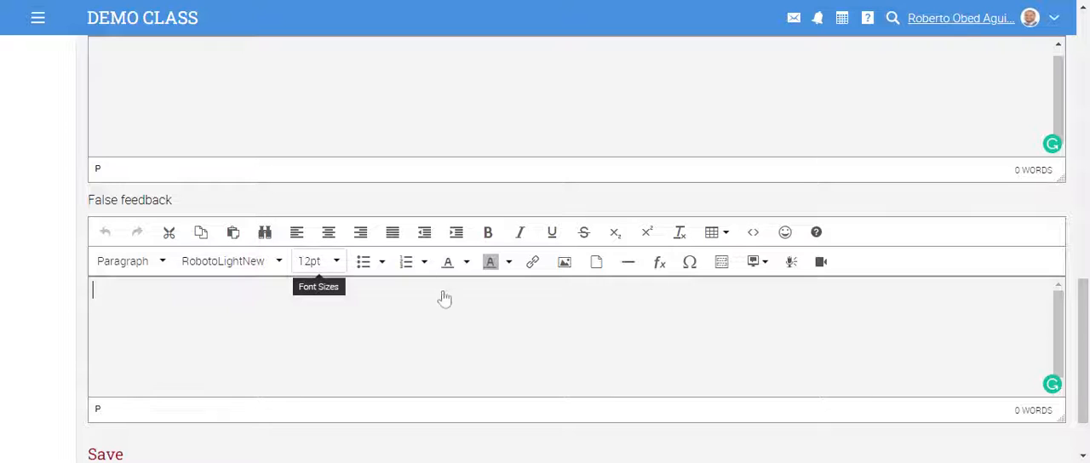
{"action": "scroll", "coordinate": [441, 298], "scroll_direction": "down", "scroll_amount": 1}
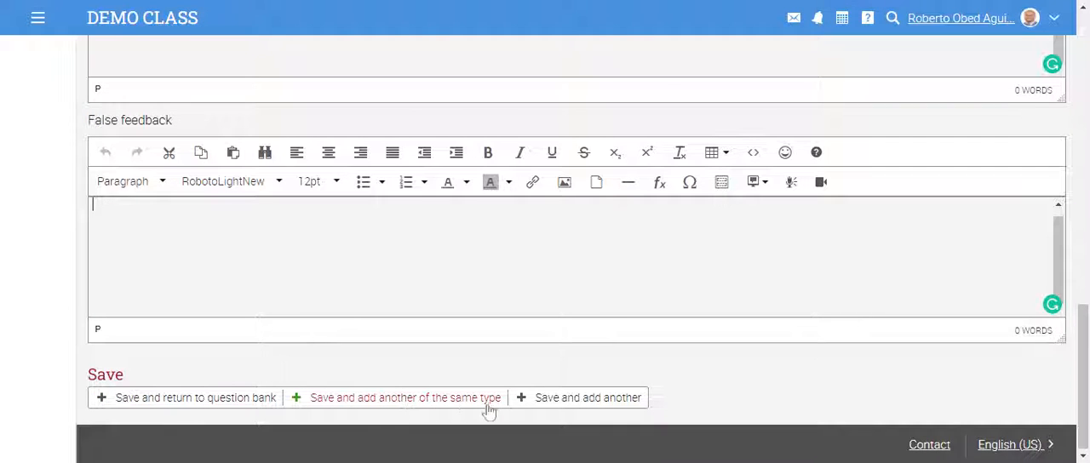
{"action": "left_click", "coordinate": [565, 406]}
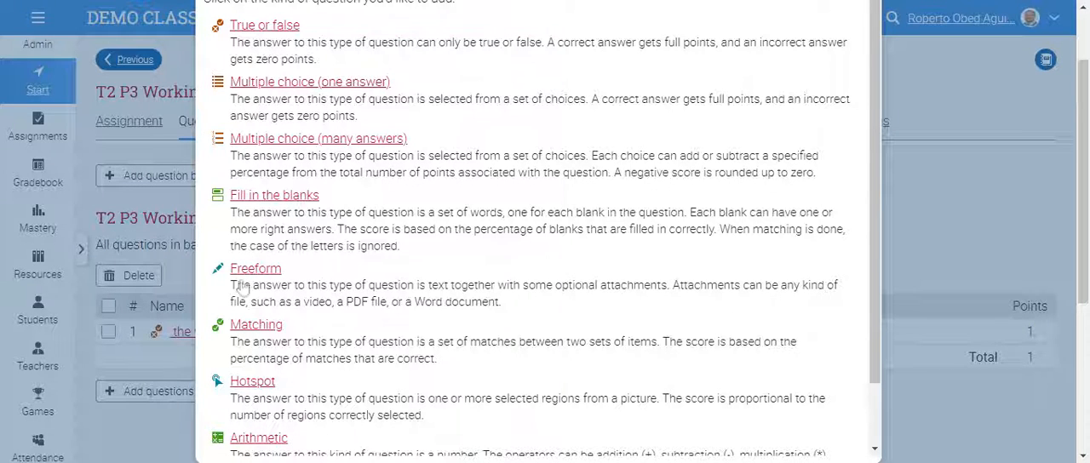
- Look through the available question types, from True or false to Library, and close the list without adding one
{"action": "scroll", "coordinate": [594, 235], "scroll_direction": "down", "scroll_amount": 2}
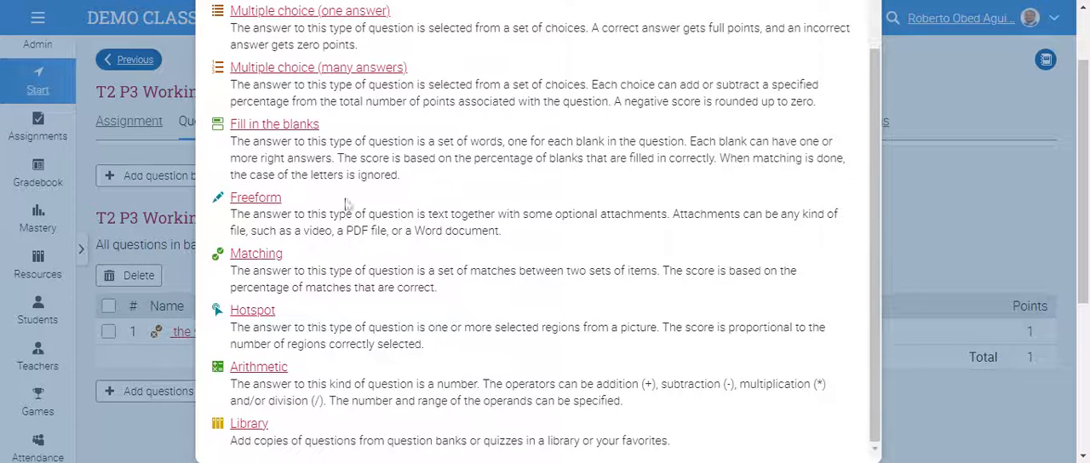
{"action": "scroll", "coordinate": [325, 329], "scroll_direction": "up", "scroll_amount": 2}
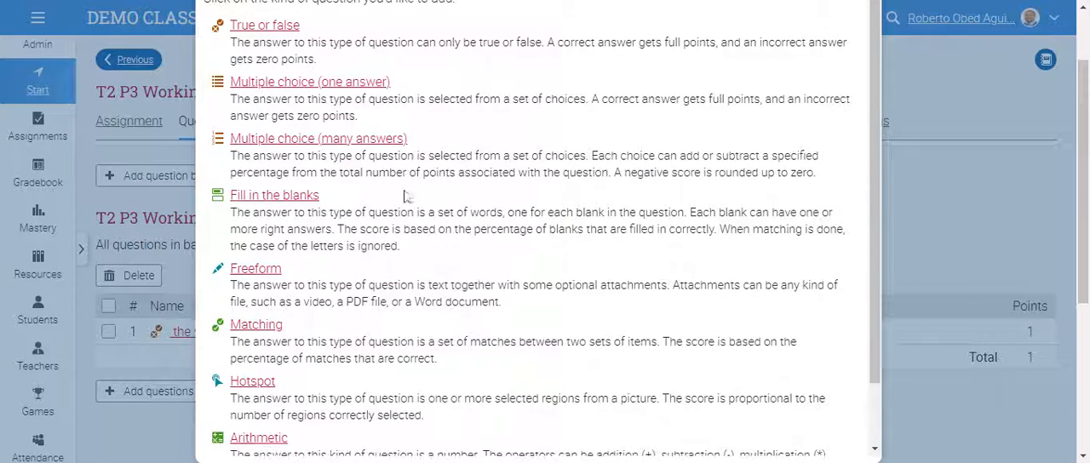
{"action": "left_click_drag", "start_coordinate": [873, 56], "coordinate": [875, 166]}
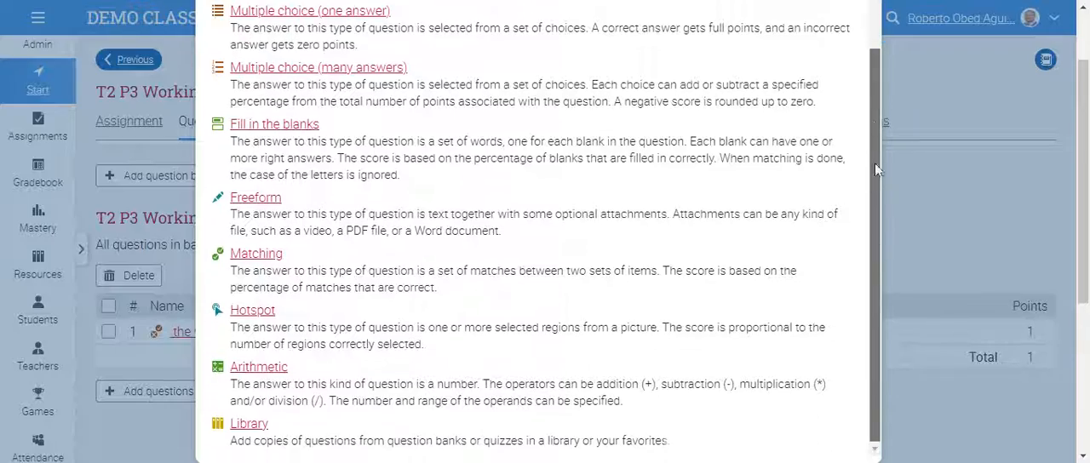
{"action": "left_click_drag", "start_coordinate": [1082, 188], "coordinate": [1081, 332]}
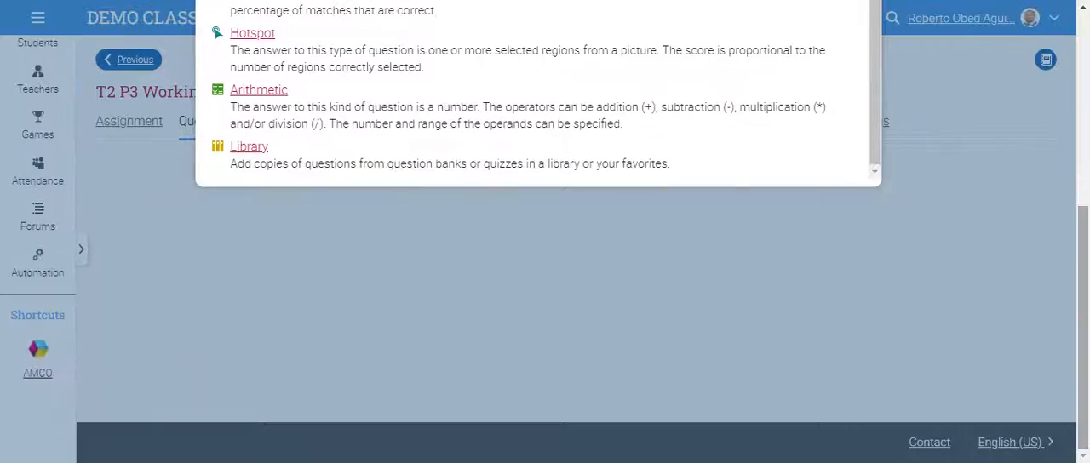
{"action": "left_click_drag", "start_coordinate": [1082, 294], "coordinate": [1084, 85]}
{"action": "left_click", "coordinate": [867, 49]}
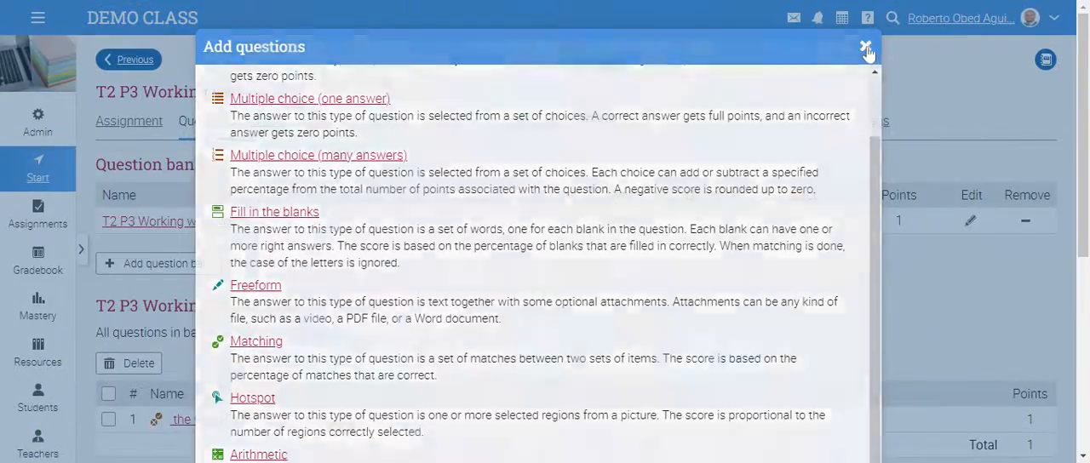
- Open the quiz's assignment overview and review its instructions, timing and cancellation notes, and assignment details
{"action": "mouse_move", "coordinate": [1084, 126]}
{"action": "left_mouse_down"}
{"action": "mouse_move", "coordinate": [1083, 236]}
{"action": "mouse_move", "coordinate": [1066, 170]}
{"action": "mouse_move", "coordinate": [1081, 299]}
{"action": "mouse_move", "coordinate": [1080, 131]}
{"action": "left_mouse_up"}
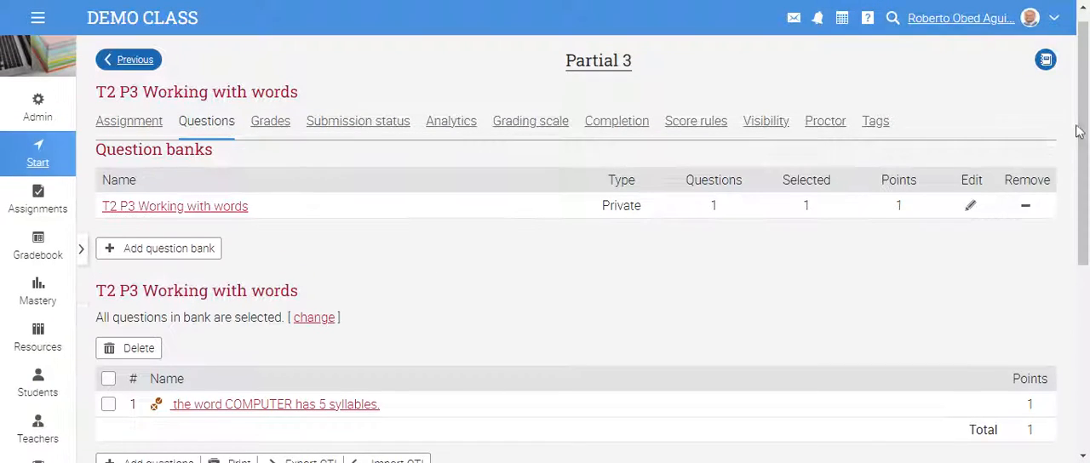
{"action": "left_click", "coordinate": [158, 122]}
{"action": "scroll", "coordinate": [418, 179], "scroll_direction": "down", "scroll_amount": 2}
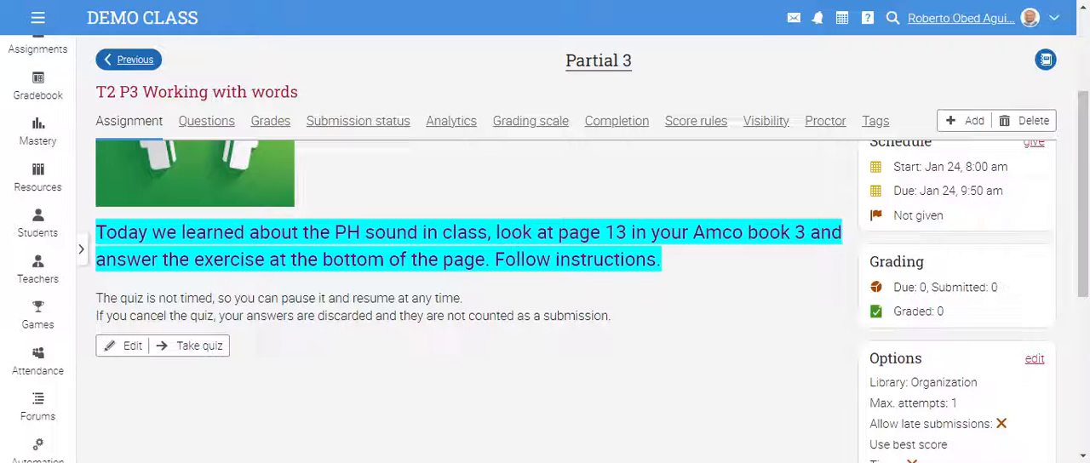
{"action": "left_click_drag", "start_coordinate": [96, 298], "coordinate": [620, 323]}
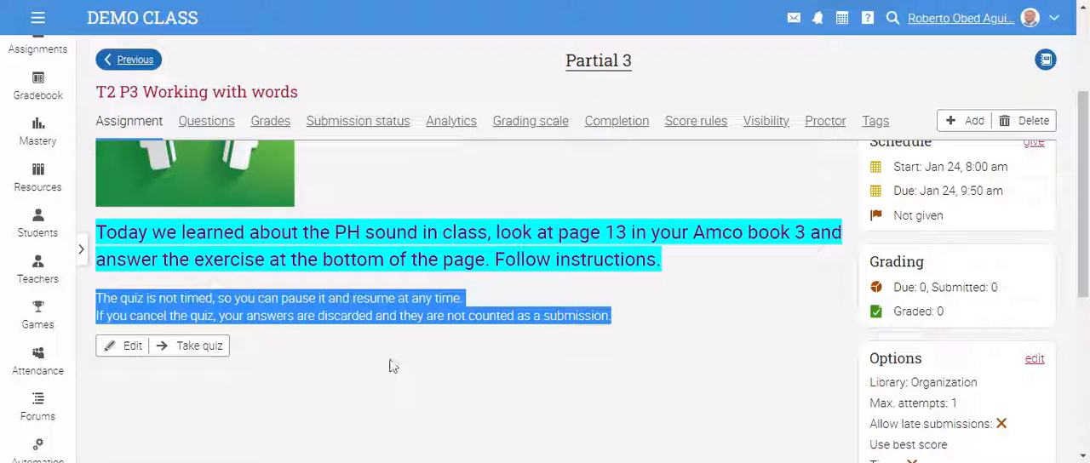
{"action": "left_click", "coordinate": [712, 311]}
{"action": "scroll", "coordinate": [712, 311], "scroll_direction": "up", "scroll_amount": 2}
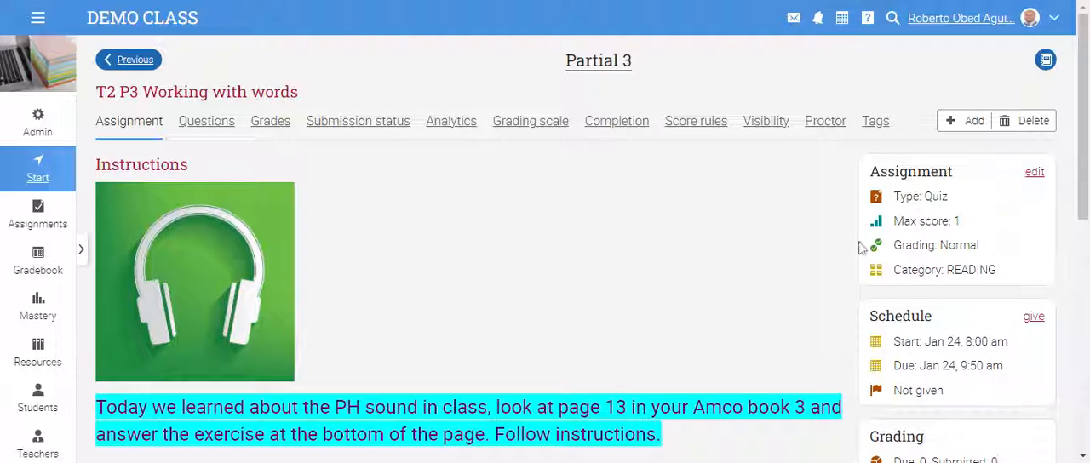
{"action": "scroll", "coordinate": [903, 196], "scroll_direction": "down", "scroll_amount": 1}
{"action": "scroll", "coordinate": [890, 255], "scroll_direction": "up", "scroll_amount": 1}
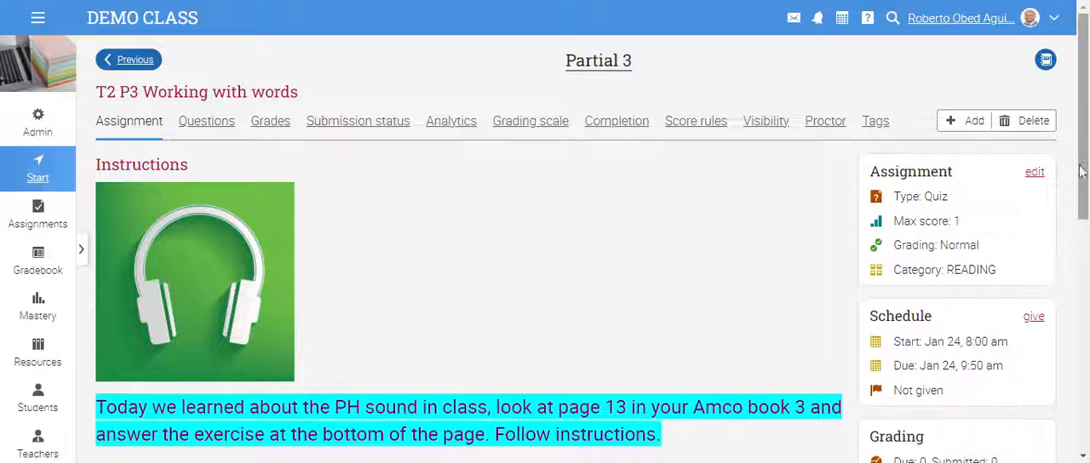
- Give the "T2 P3 Working with words" quiz to the class from its schedule
{"action": "scroll", "coordinate": [1082, 200], "scroll_direction": "down", "scroll_amount": 3}
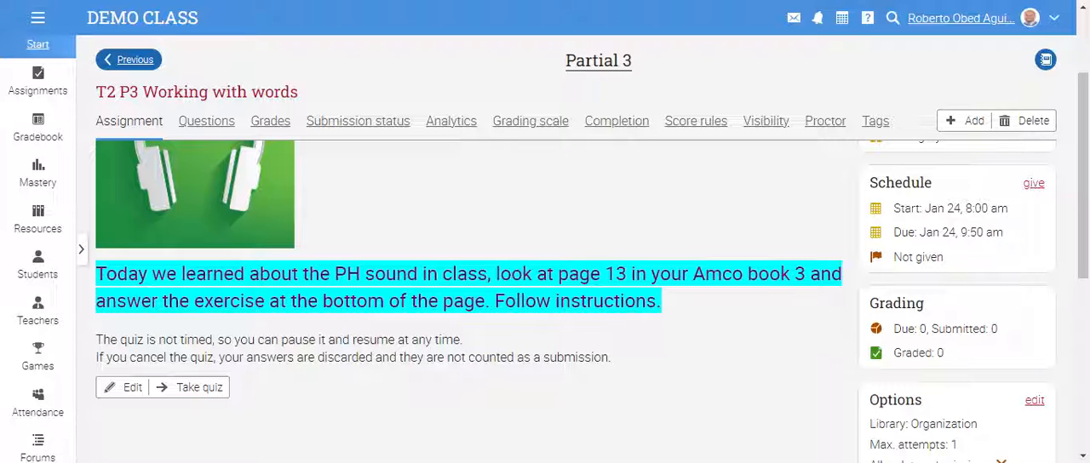
{"action": "left_click", "coordinate": [1033, 185]}
{"action": "left_click_drag", "start_coordinate": [1086, 131], "coordinate": [1084, 160]}
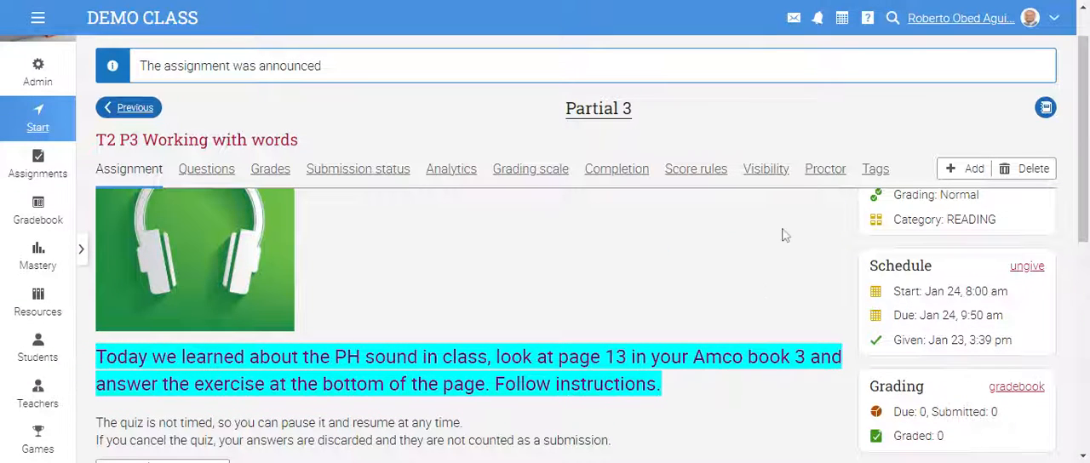
- Review the given quiz's schedule and options, and examine its due, submitted and graded counts
{"action": "scroll", "coordinate": [611, 306], "scroll_direction": "down", "scroll_amount": 3}
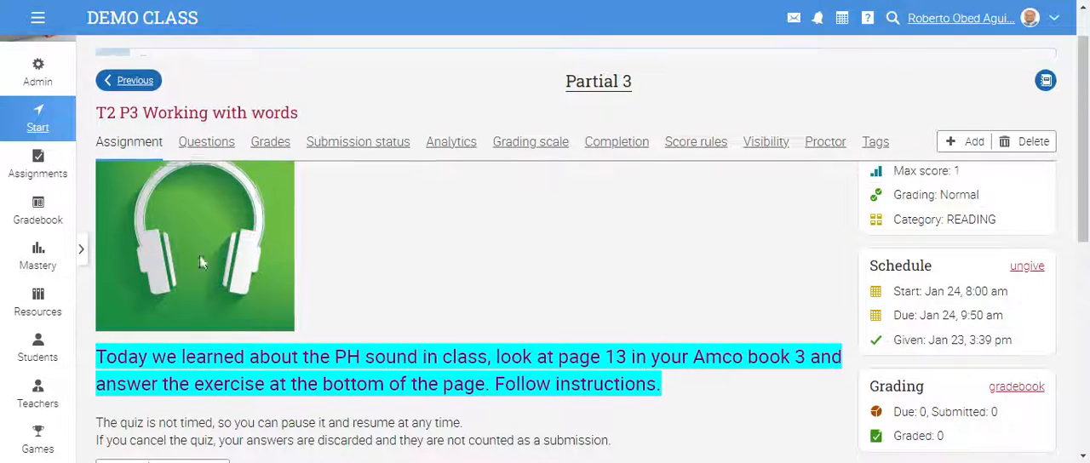
{"action": "scroll", "coordinate": [450, 309], "scroll_direction": "up", "scroll_amount": 2}
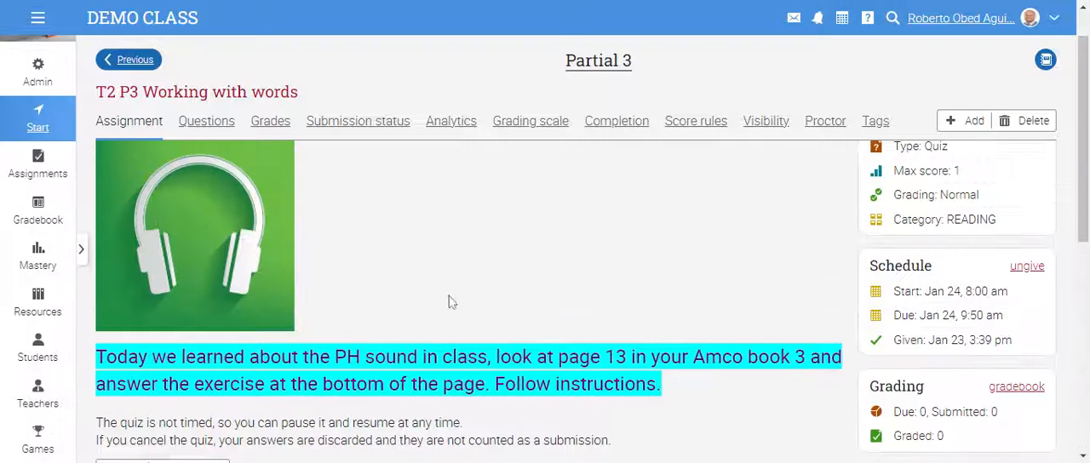
{"action": "scroll", "coordinate": [250, 305], "scroll_direction": "down", "scroll_amount": 4}
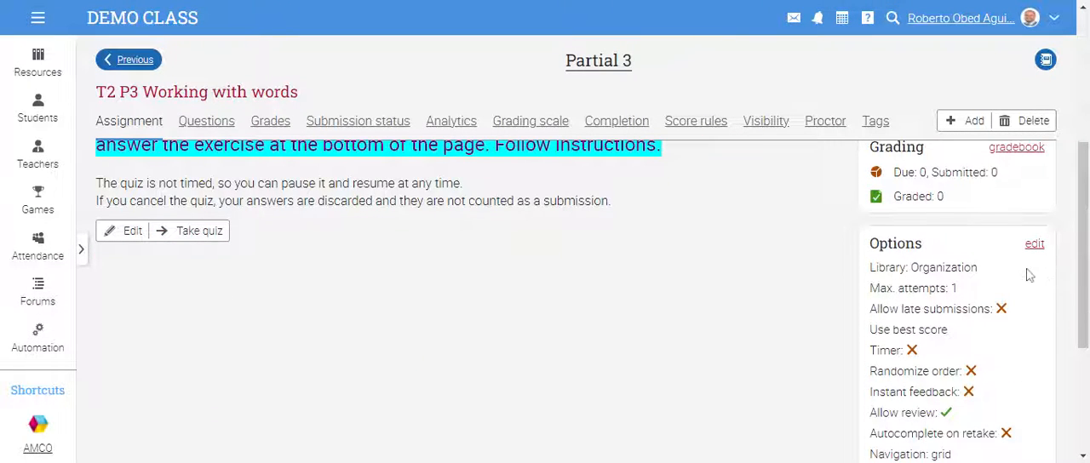
{"action": "scroll", "coordinate": [730, 303], "scroll_direction": "up", "scroll_amount": 2}
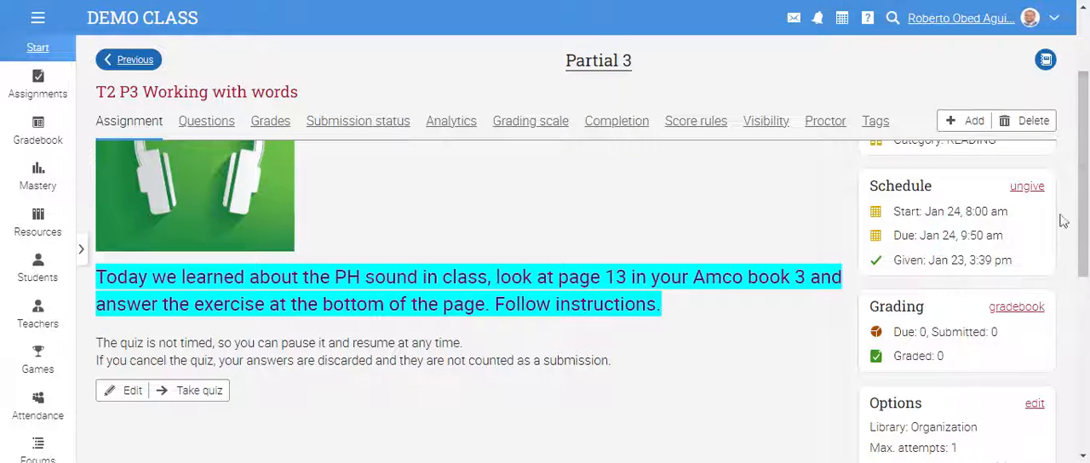
{"action": "left_click_drag", "start_coordinate": [1085, 206], "coordinate": [1086, 210]}
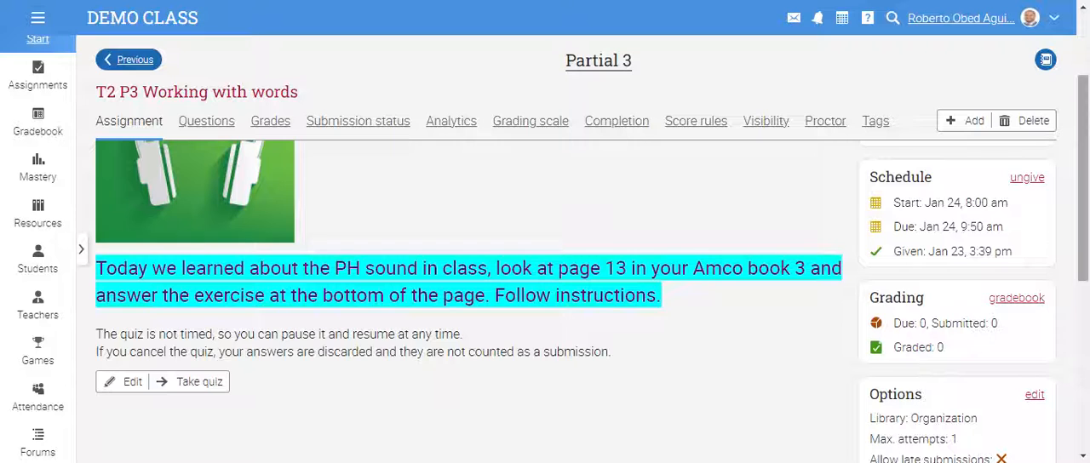
{"action": "scroll", "coordinate": [1056, 237], "scroll_direction": "down", "scroll_amount": 1}
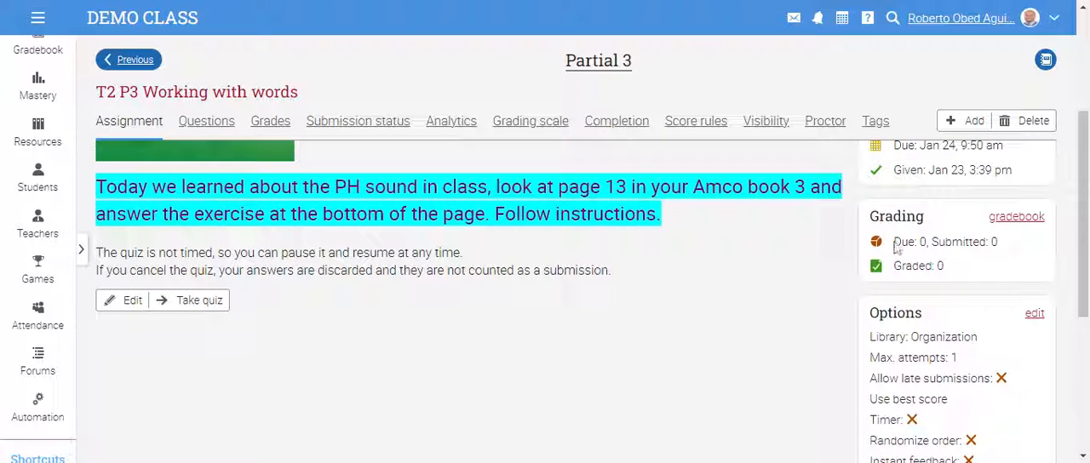
{"action": "left_click_drag", "start_coordinate": [914, 242], "coordinate": [926, 243]}
{"action": "left_click", "coordinate": [958, 260]}
{"action": "left_click_drag", "start_coordinate": [926, 242], "coordinate": [1018, 247]}
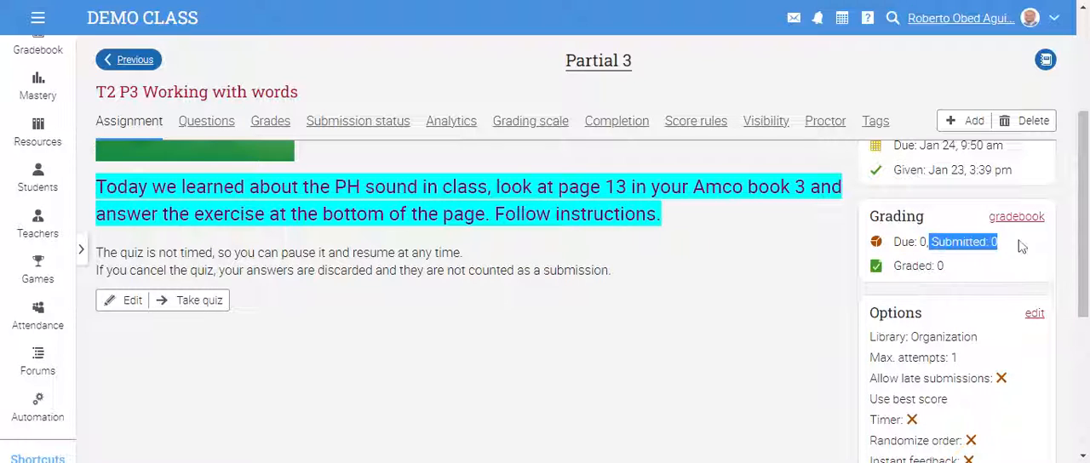
{"action": "left_click", "coordinate": [993, 266]}
{"action": "left_click_drag", "start_coordinate": [937, 267], "coordinate": [969, 269]}
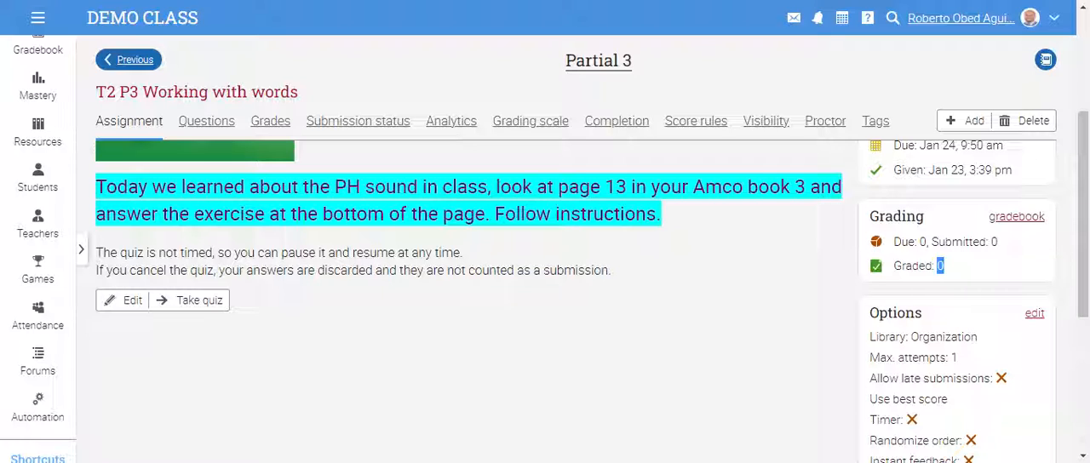
{"action": "scroll", "coordinate": [545, 298], "scroll_direction": "down", "scroll_amount": 2}
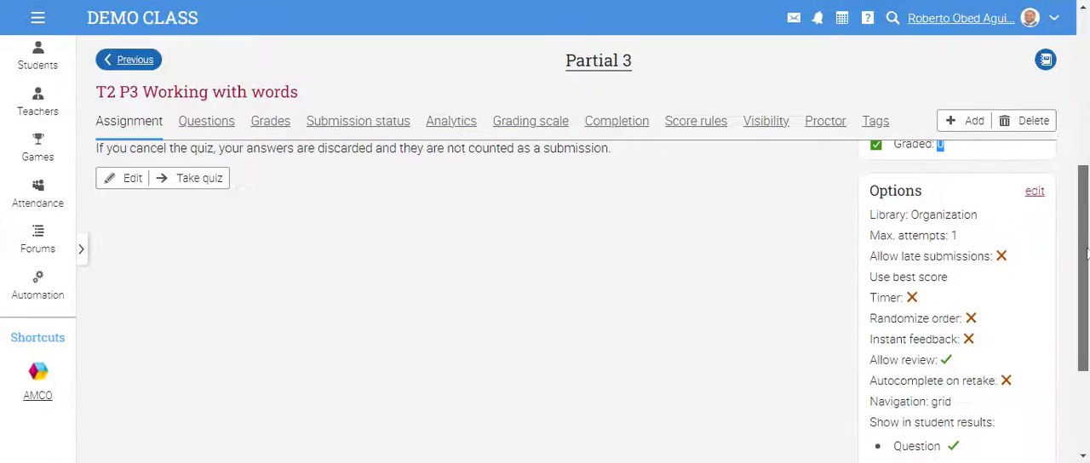
- Review the quiz's options, from maximum attempts, late submissions and timer to the items shown in student results, and return to its instructions
{"action": "left_click_drag", "start_coordinate": [919, 215], "coordinate": [979, 235]}
{"action": "scroll", "coordinate": [988, 236], "scroll_direction": "down", "scroll_amount": 1}
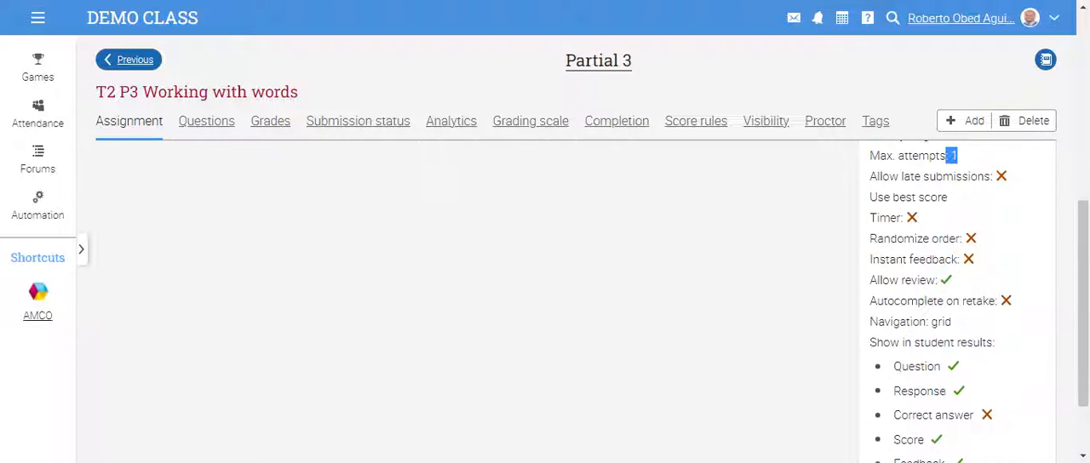
{"action": "left_click_drag", "start_coordinate": [899, 176], "coordinate": [1011, 182]}
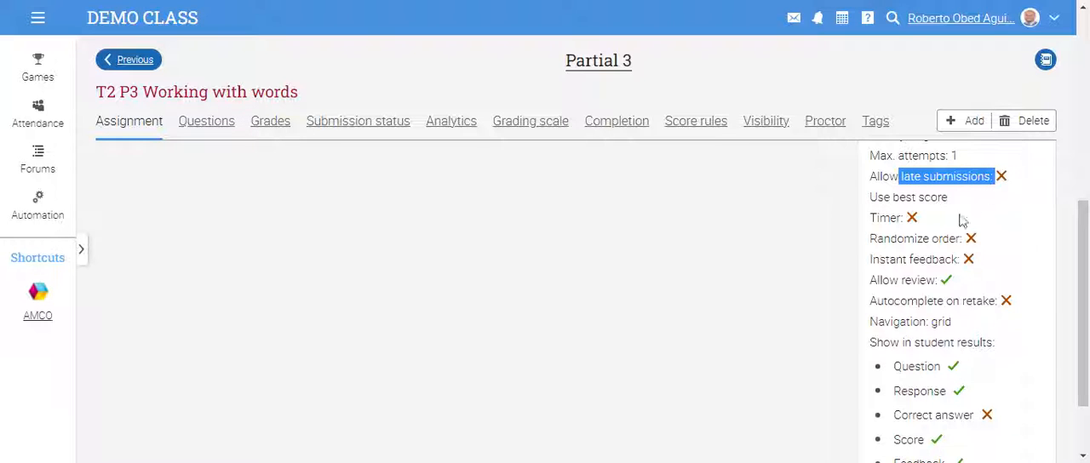
{"action": "left_click_drag", "start_coordinate": [869, 198], "coordinate": [973, 196]}
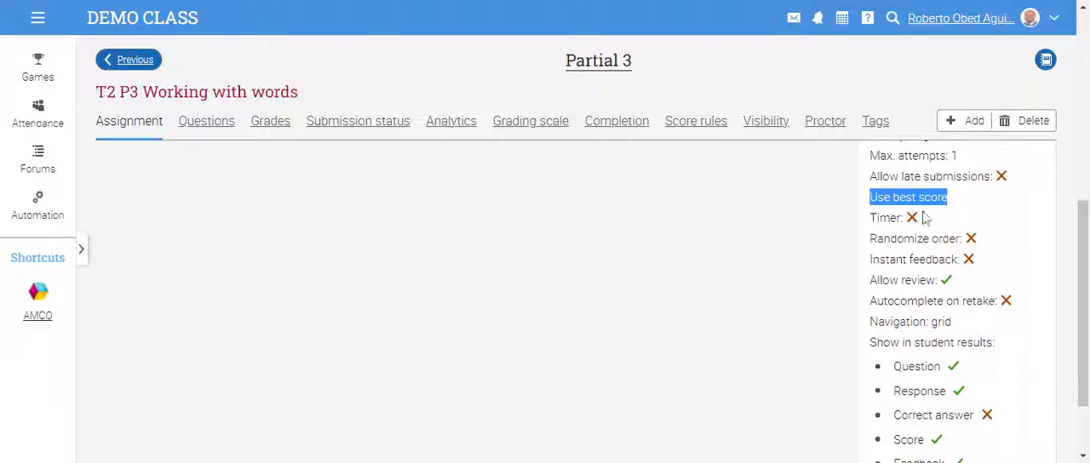
{"action": "left_click_drag", "start_coordinate": [901, 217], "coordinate": [1068, 264]}
{"action": "scroll", "coordinate": [1056, 262], "scroll_direction": "down", "scroll_amount": 1}
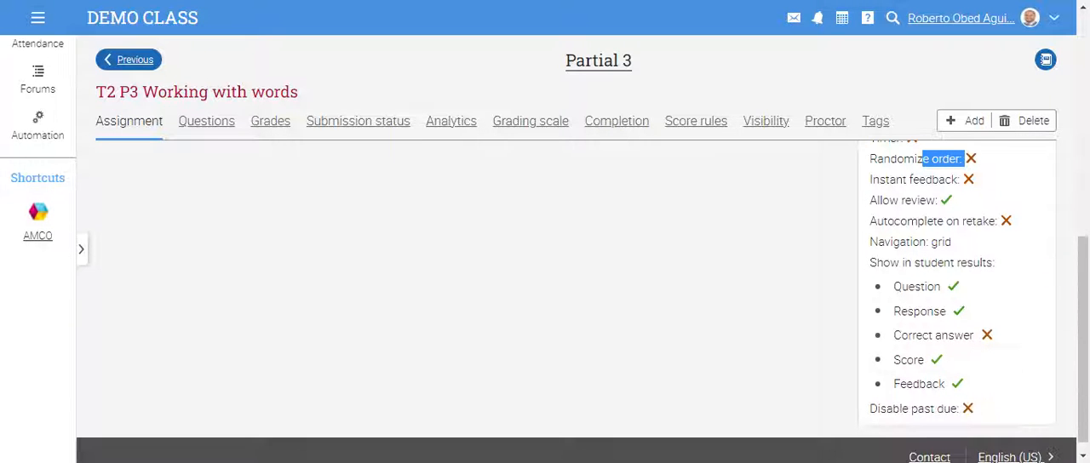
{"action": "scroll", "coordinate": [980, 303], "scroll_direction": "down", "scroll_amount": 1}
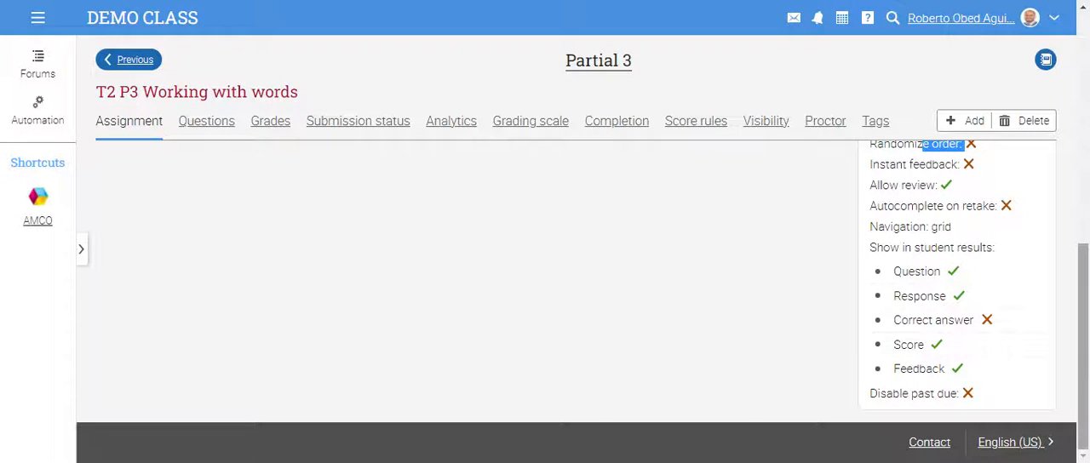
{"action": "left_click_drag", "start_coordinate": [1083, 364], "coordinate": [1083, 154]}
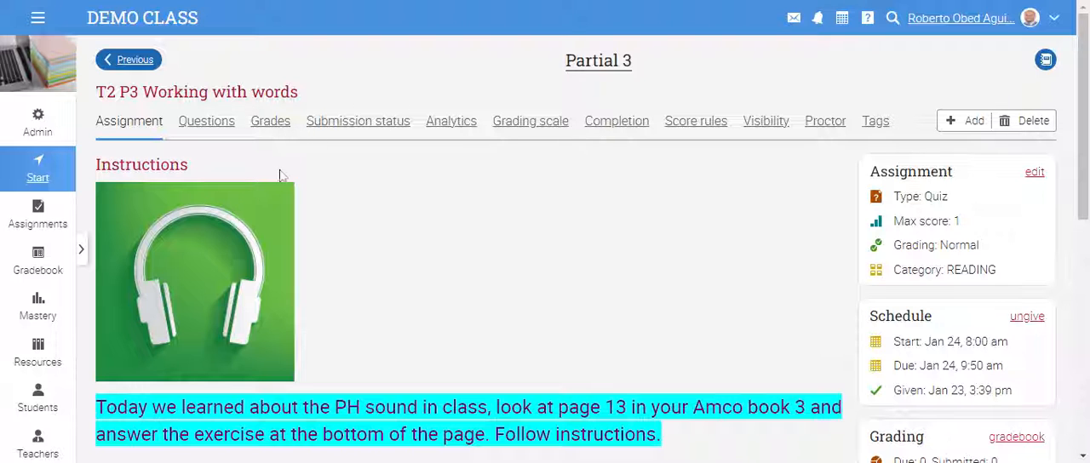
- Open the class's assignments list and examine the start date, due date and given status of "T2 P3 Working with words"
{"action": "left_click", "coordinate": [56, 223]}
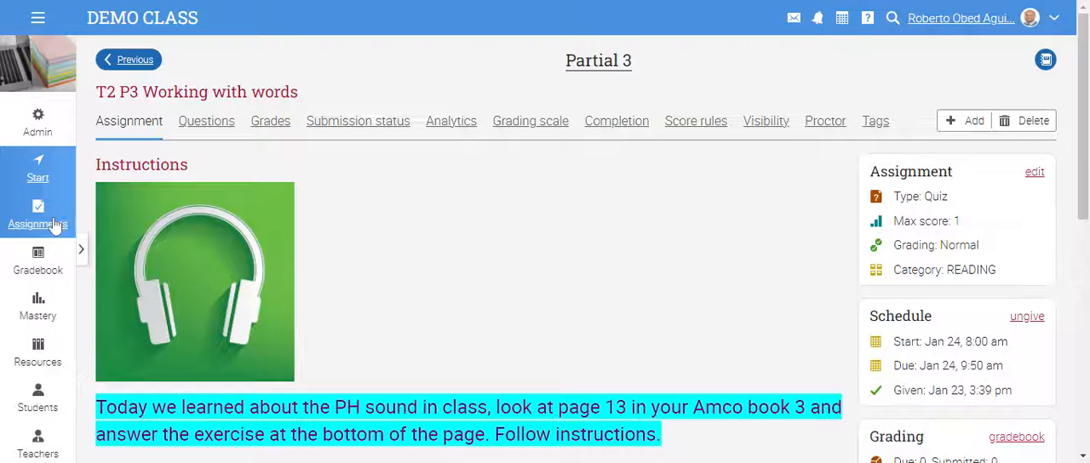
{"action": "scroll", "coordinate": [511, 246], "scroll_direction": "down", "scroll_amount": 2}
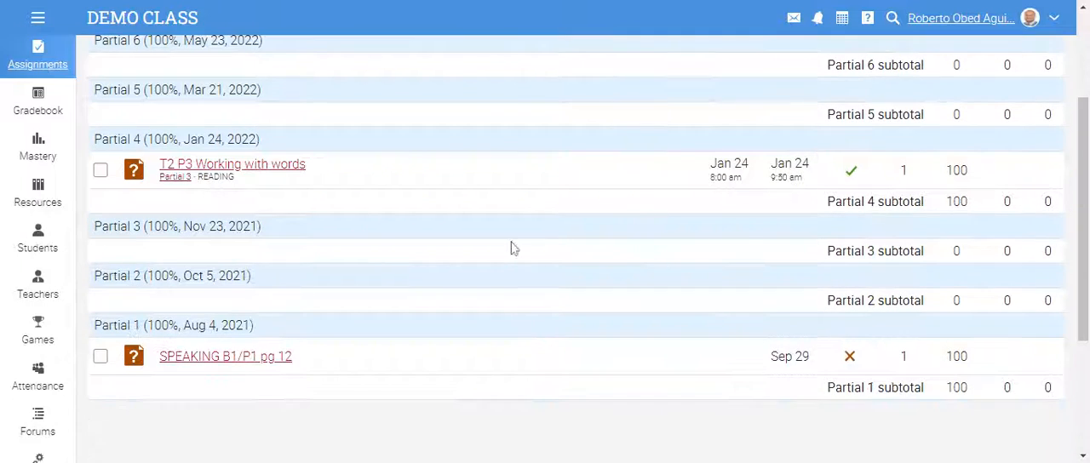
{"action": "scroll", "coordinate": [394, 237], "scroll_direction": "up", "scroll_amount": 1}
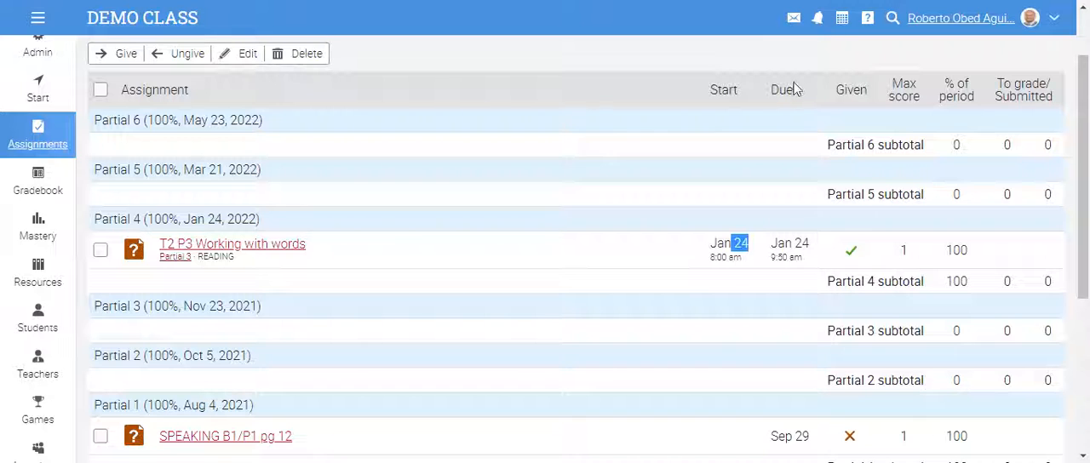
{"action": "left_click_drag", "start_coordinate": [776, 244], "coordinate": [815, 243]}
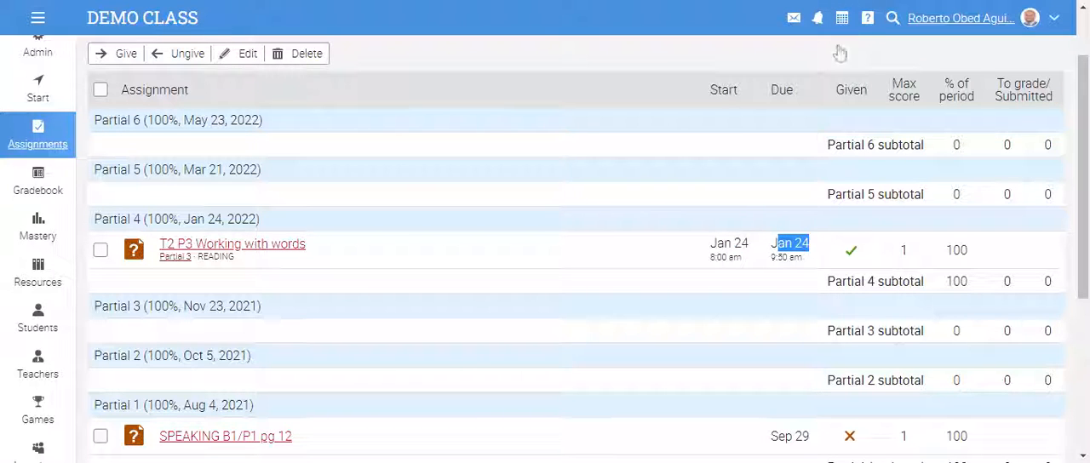
{"action": "left_click", "coordinate": [850, 254]}
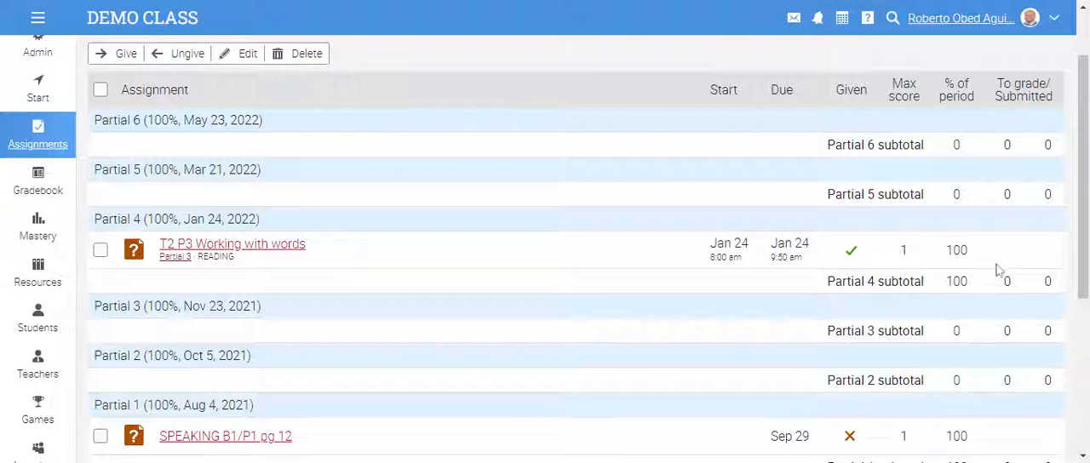
{"action": "scroll", "coordinate": [540, 363], "scroll_direction": "down", "scroll_amount": 3}
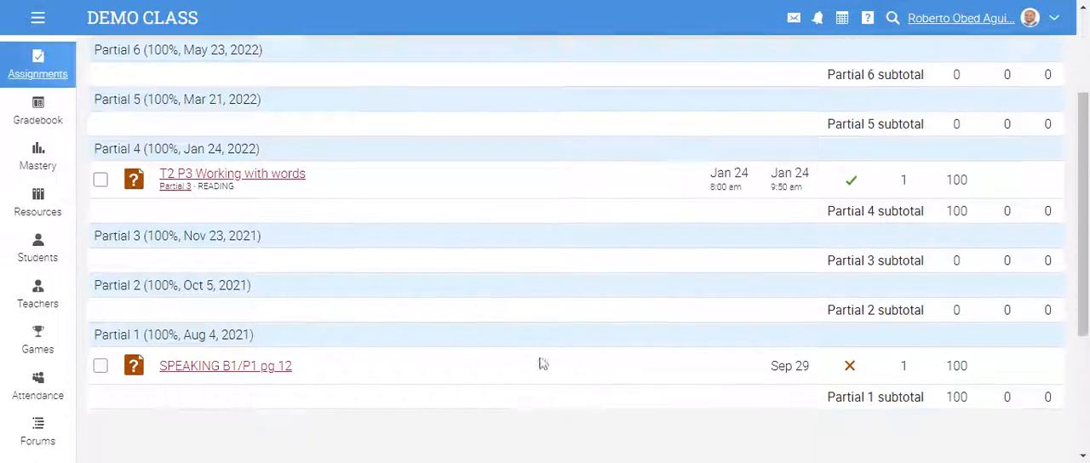
{"action": "scroll", "coordinate": [652, 414], "scroll_direction": "up", "scroll_amount": 4}
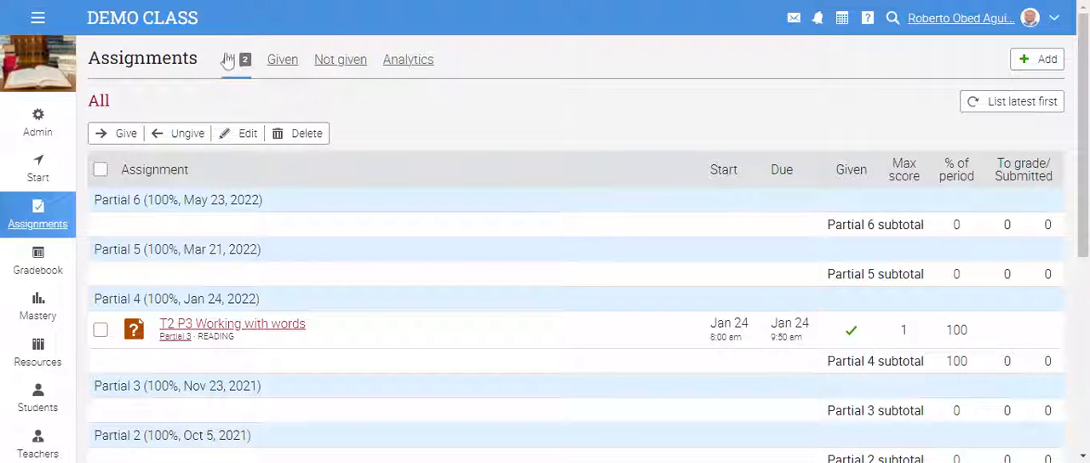
- View the given assignments, the not given assignments and the assignment analytics, and return to the full assignments list
{"action": "left_click", "coordinate": [286, 64]}
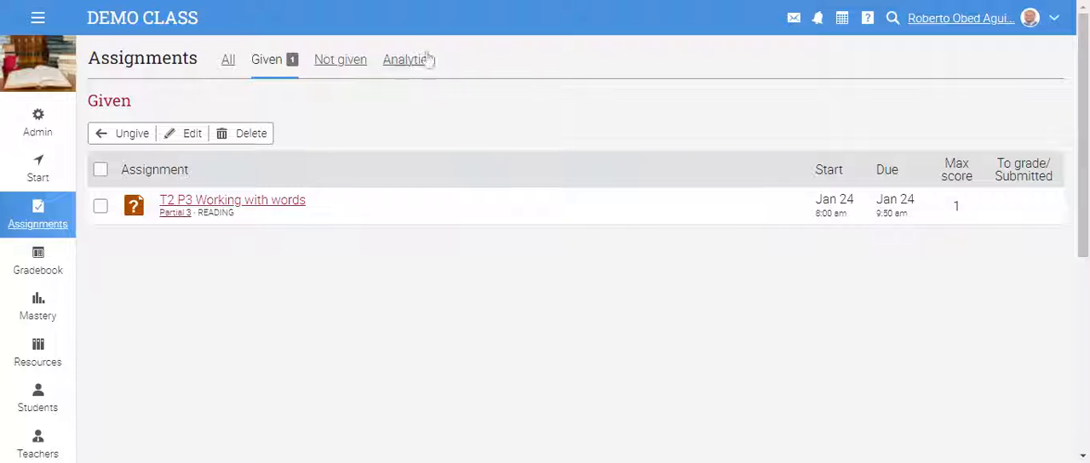
{"action": "left_click", "coordinate": [359, 64]}
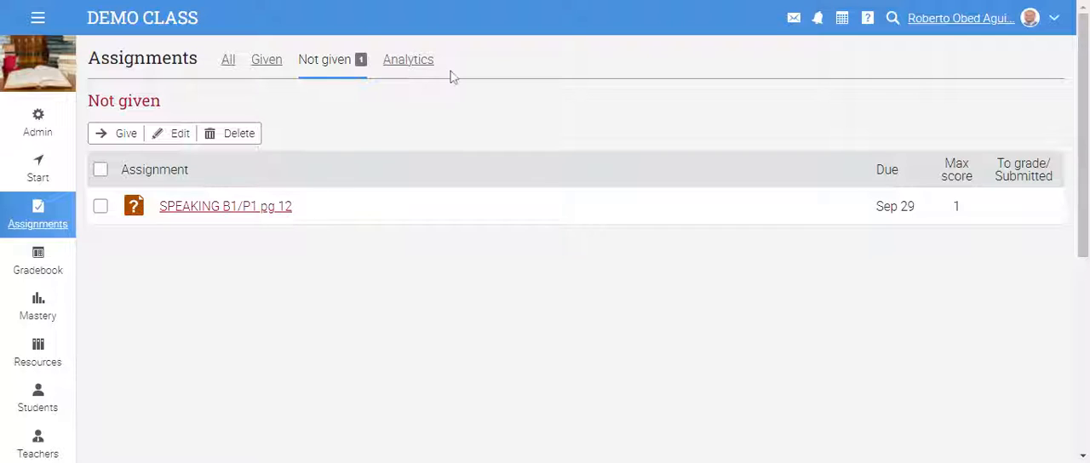
{"action": "left_click", "coordinate": [417, 63]}
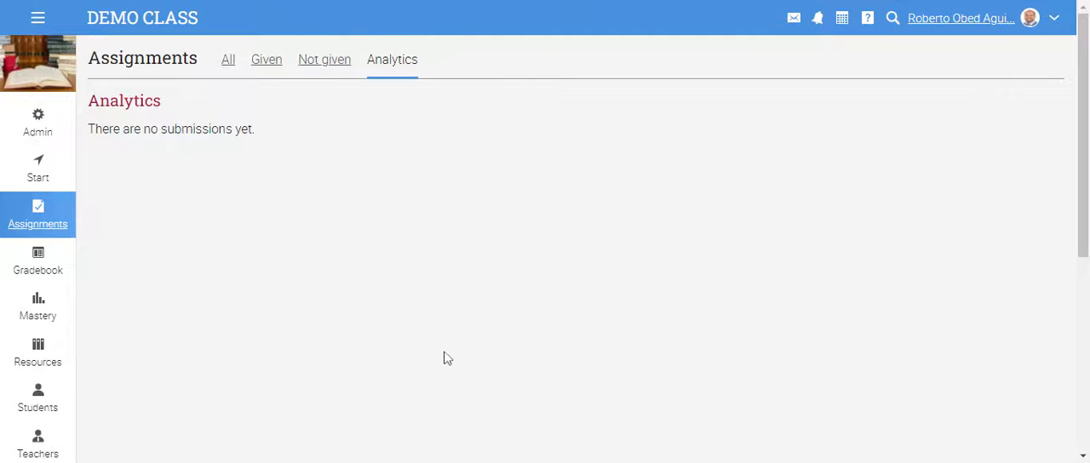
{"action": "left_click", "coordinate": [58, 223]}
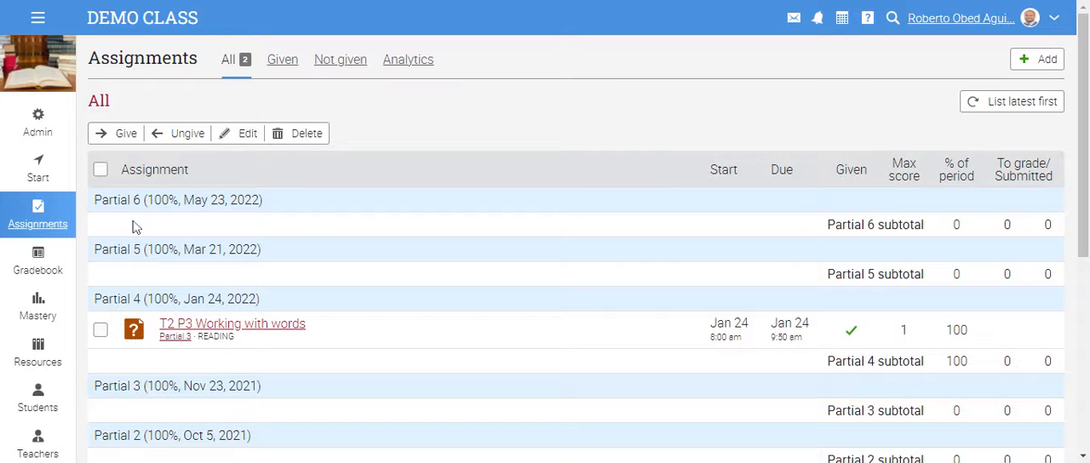